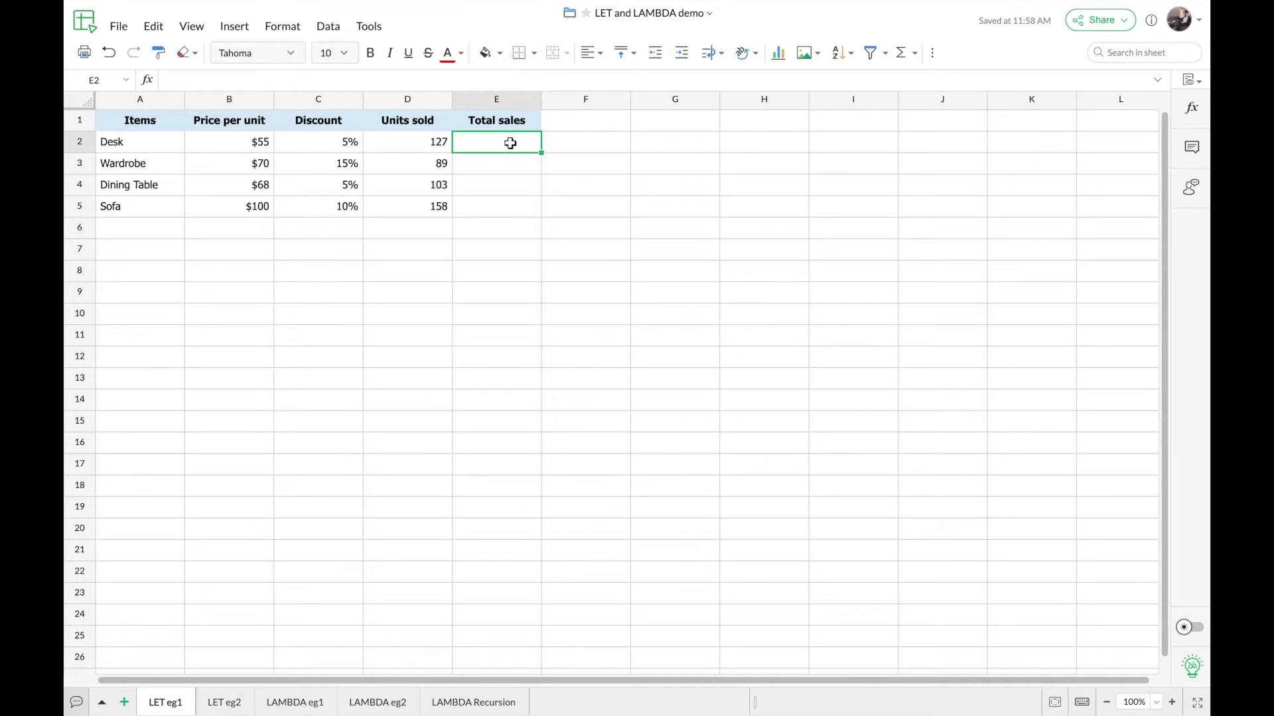
Start a LET formula in E2 that defines the name price as B2*(1-C2)
text(=LET()
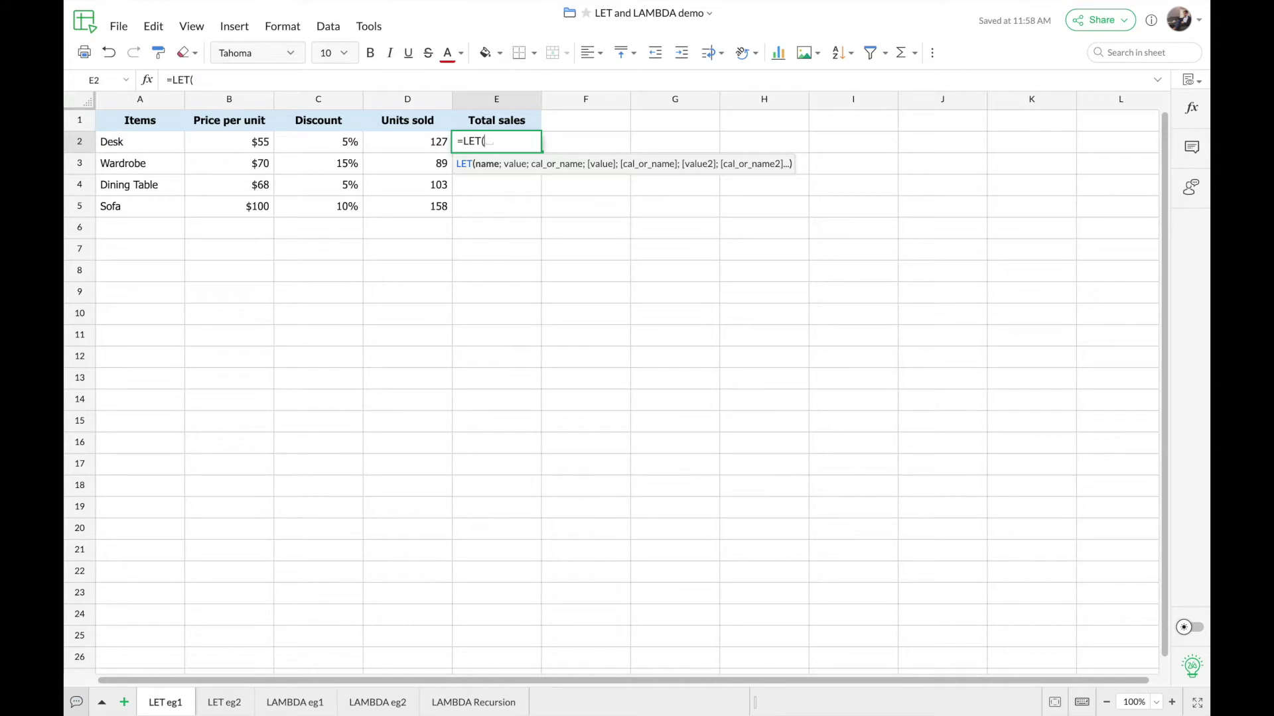
text(p)
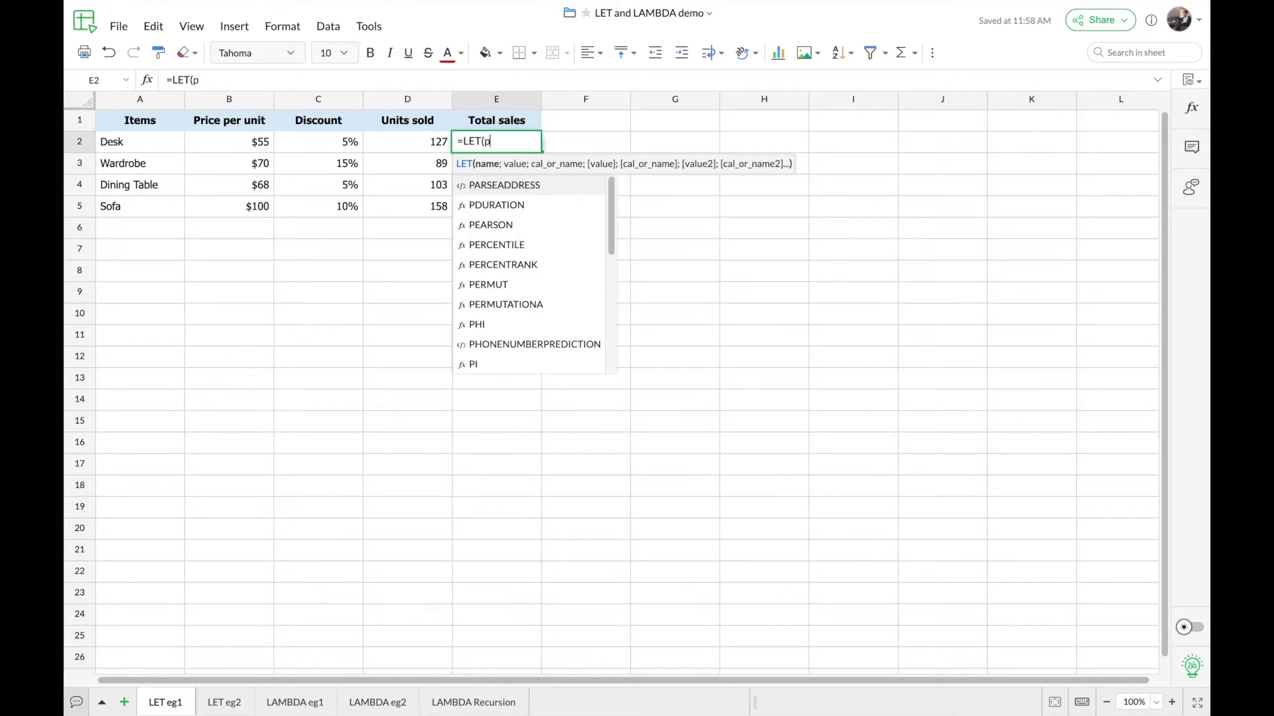
text(rice,)
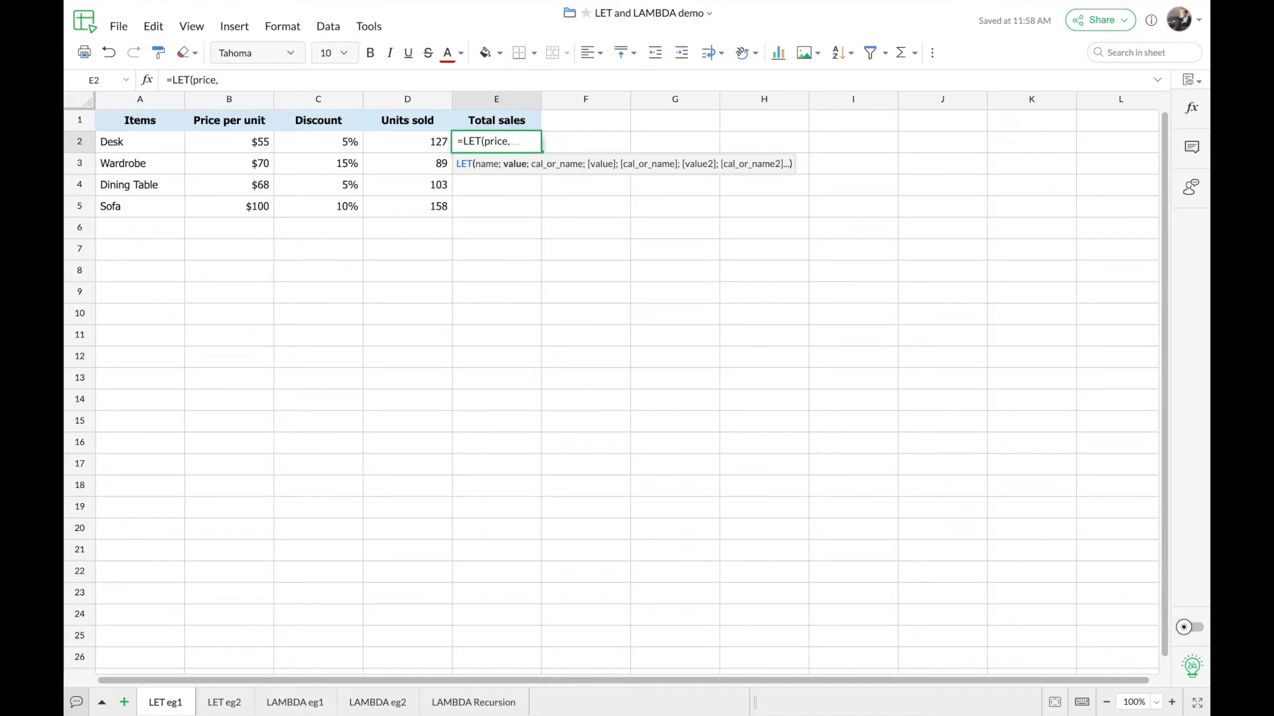
key(Left)
key(Left)
key(Left)
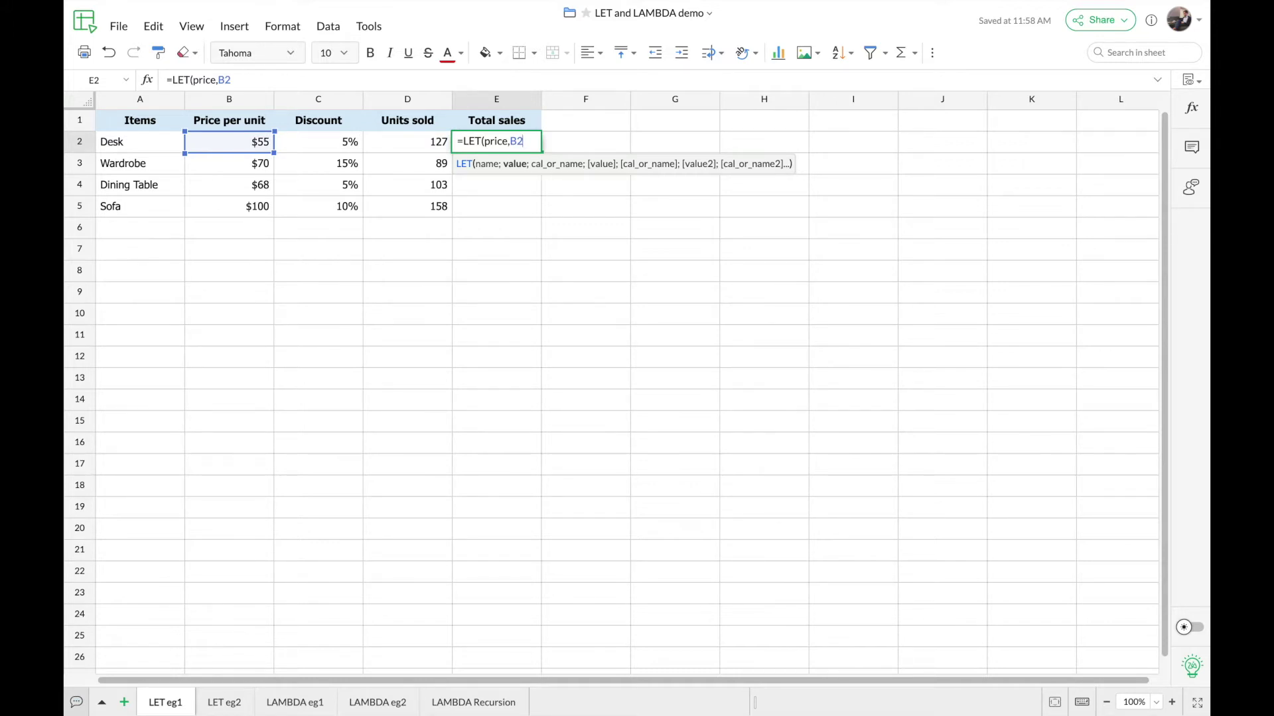
text(*(1-)
key(Left)
key(Left)
text(),)
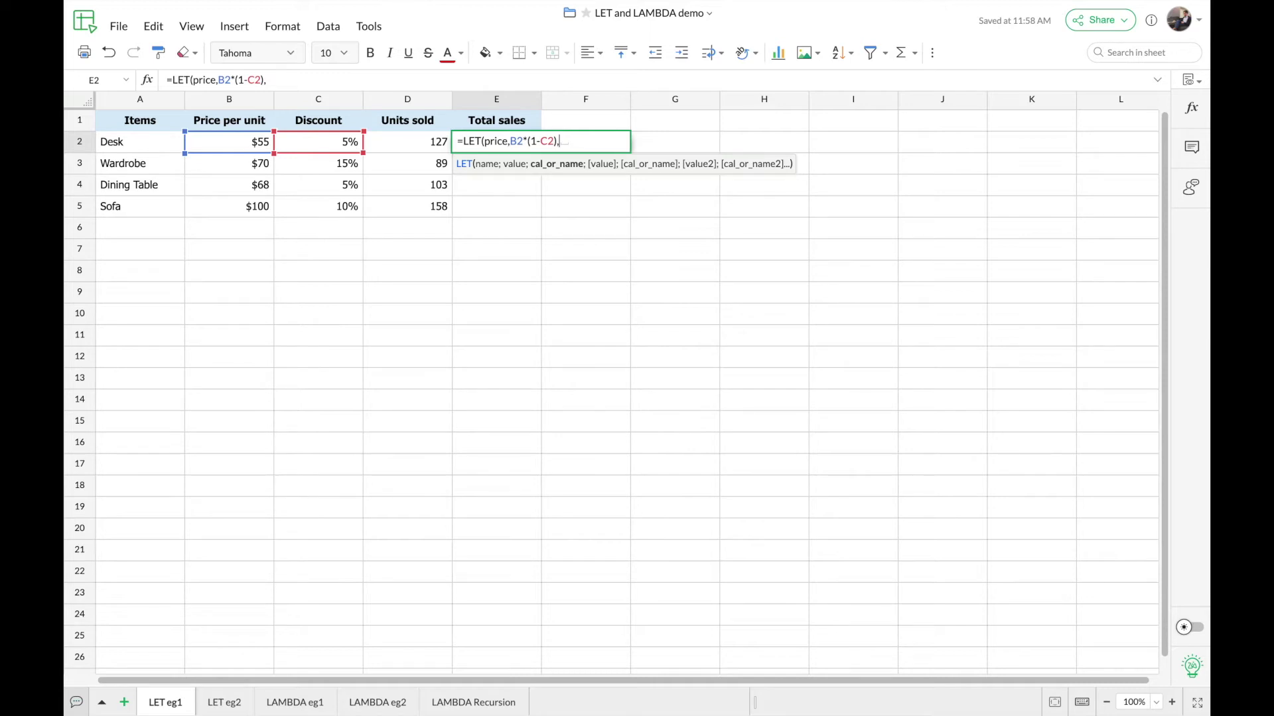
Complete the LET formula in E2 by defining units as D2 and returning price*units
text(units,)
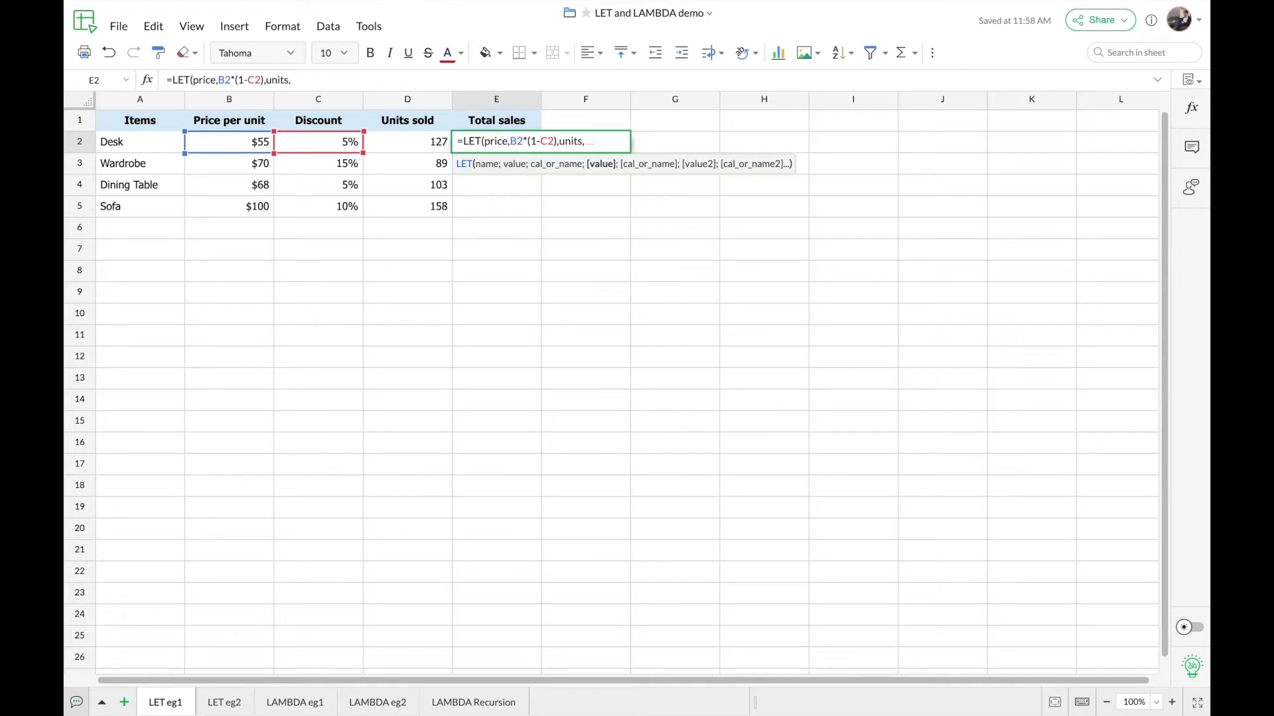
key(Left)
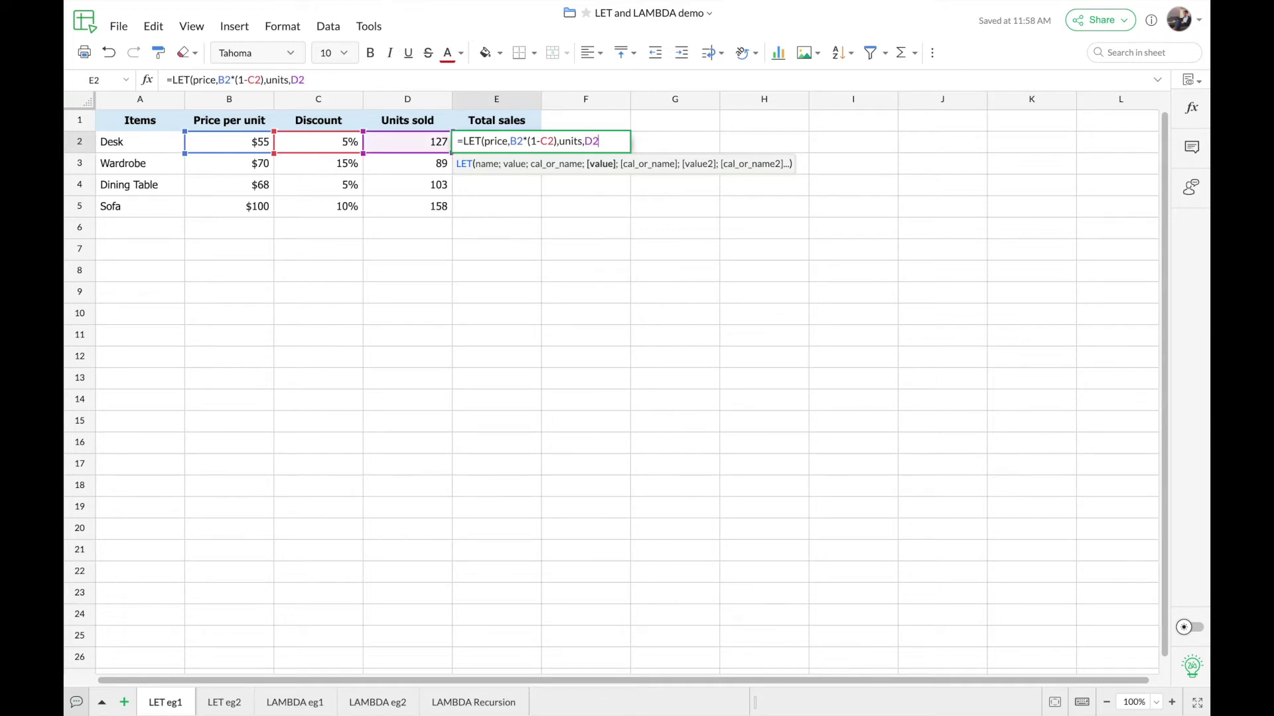
text(,)
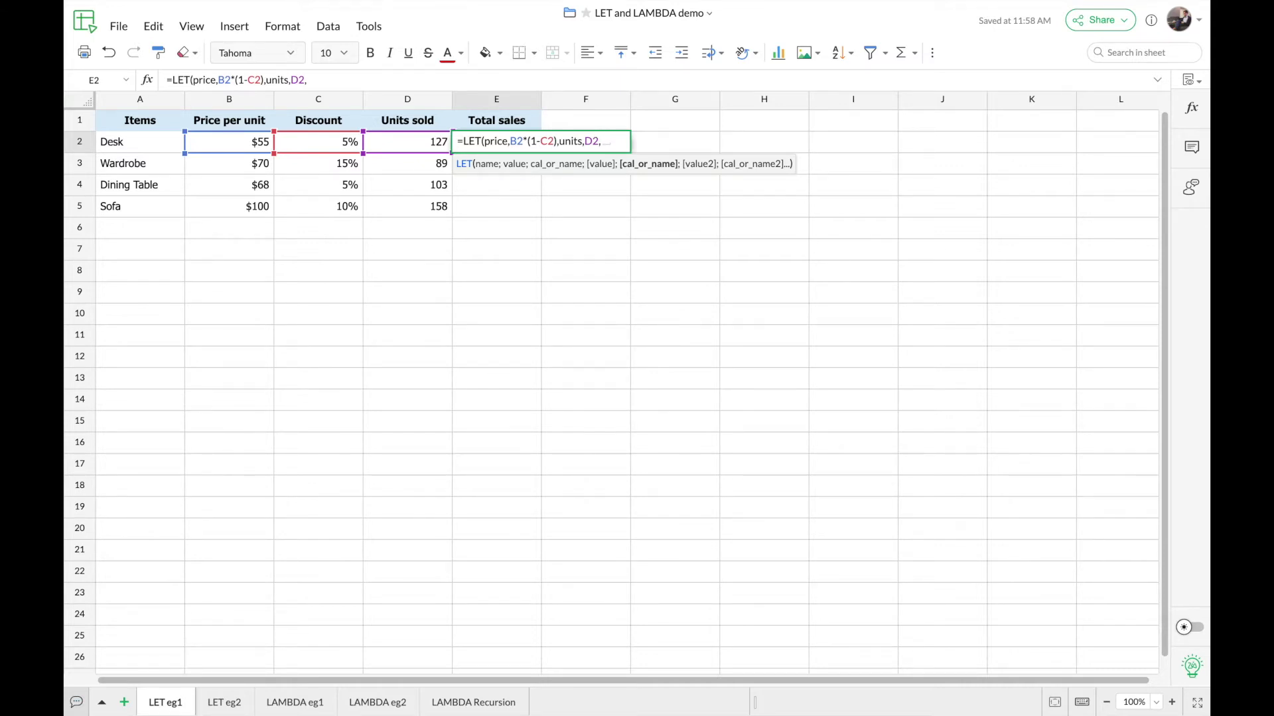
text(price)
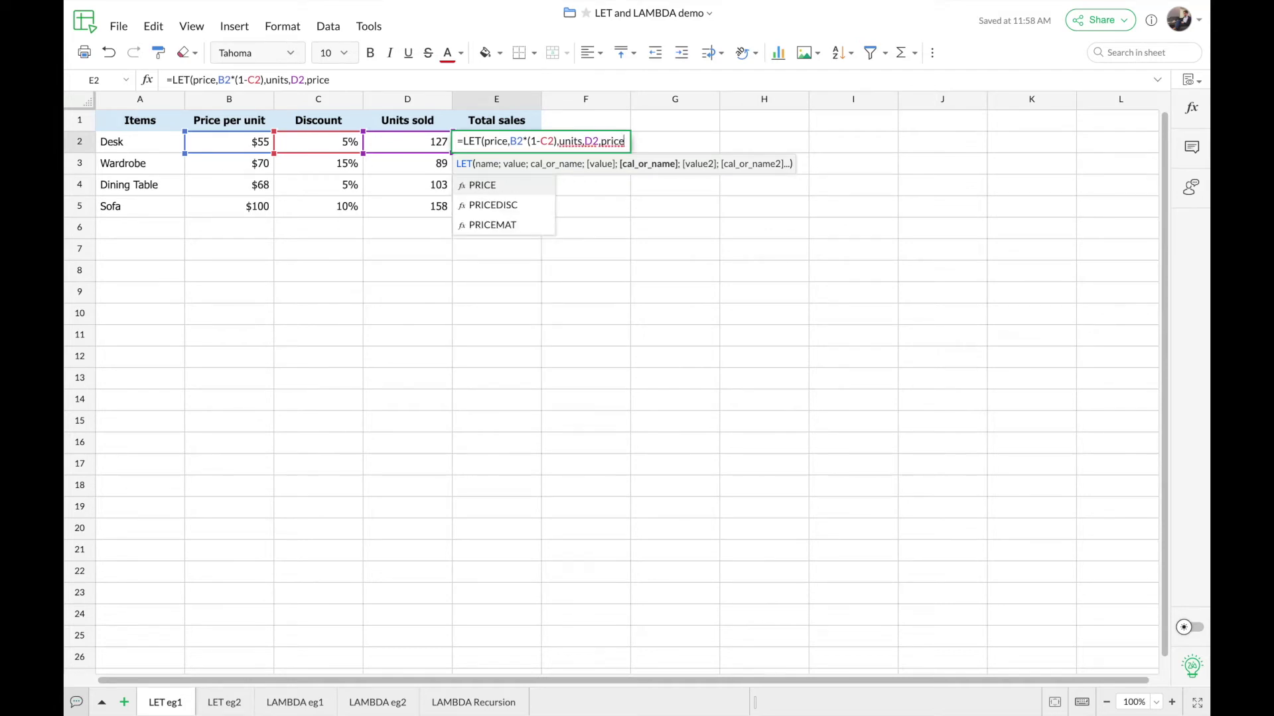
text(*units)
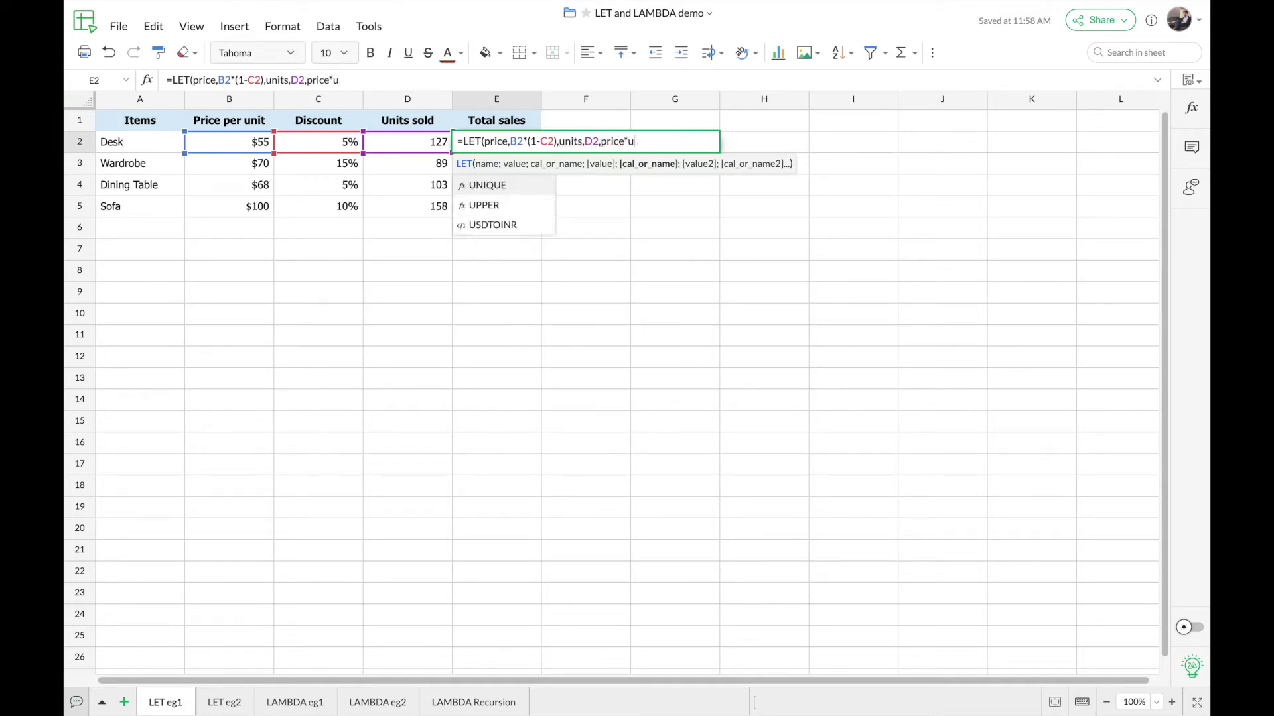
text())
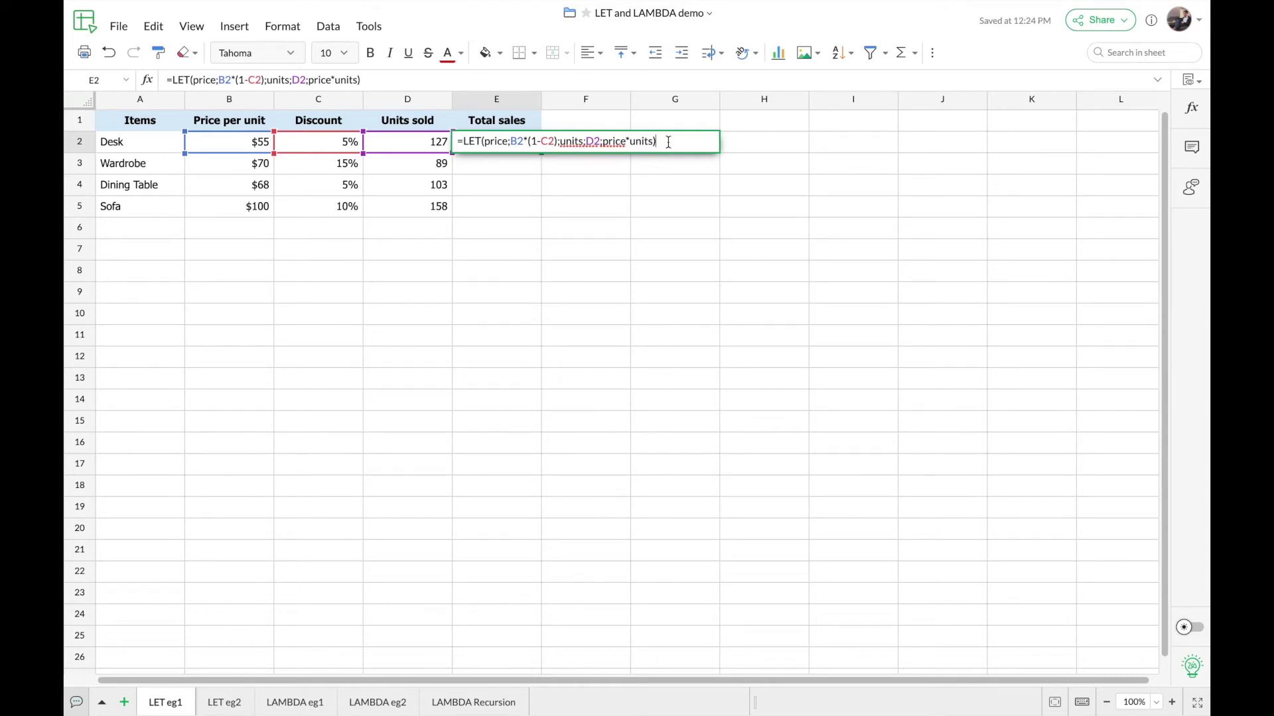
key(ctrl+Return)
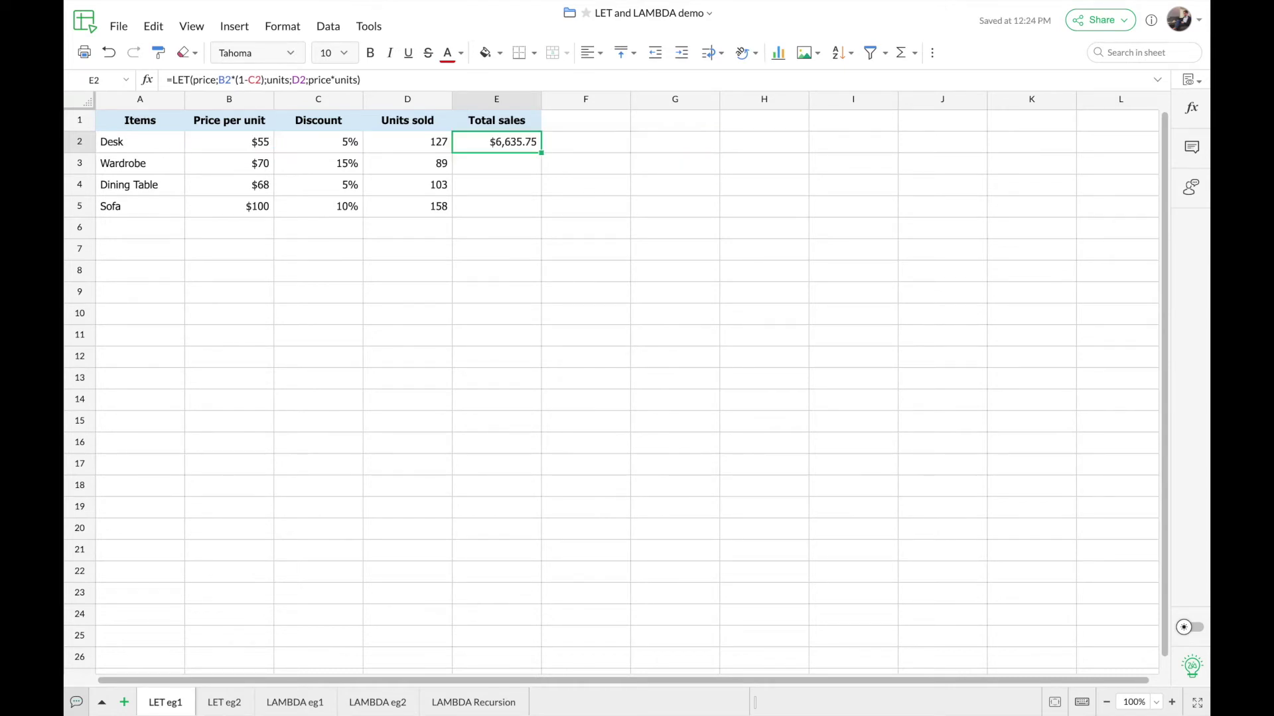
Fill the Total sales formula from E2 down the remaining item rows
double_click(541, 153)
click(569, 140)
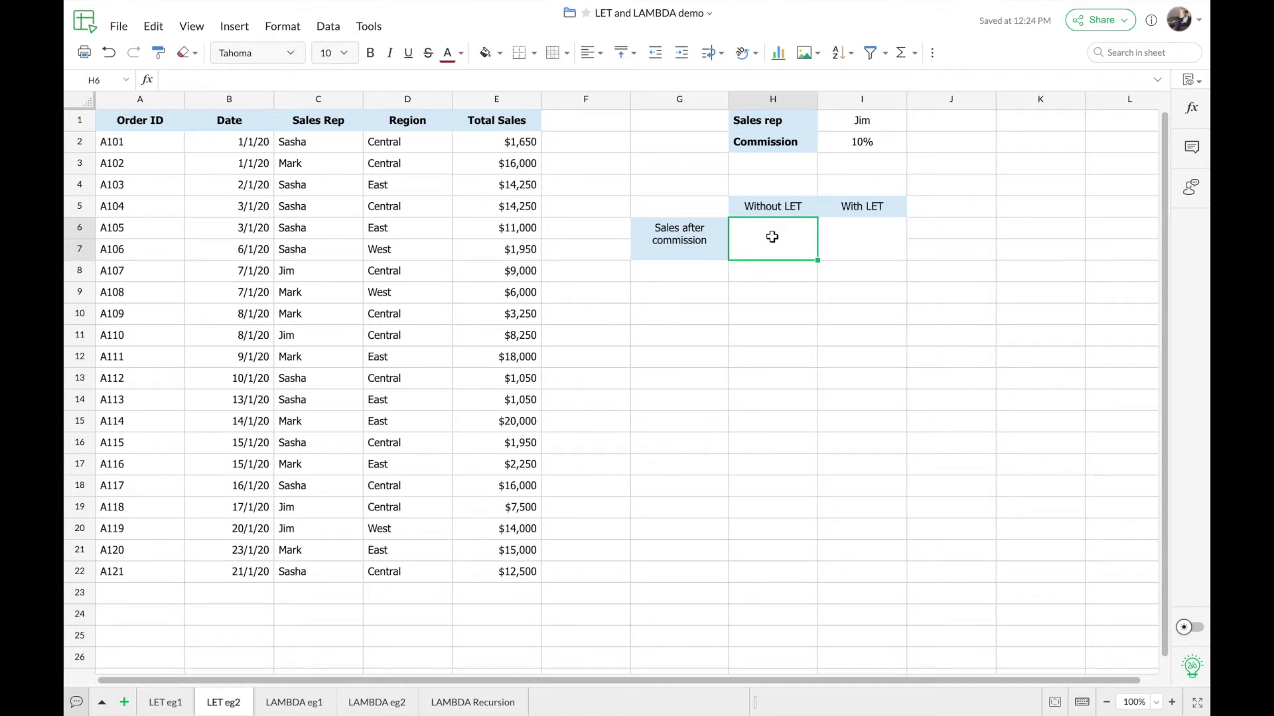
Examine the sales rep choices in I1 and the commission formula in I2
click(840, 119)
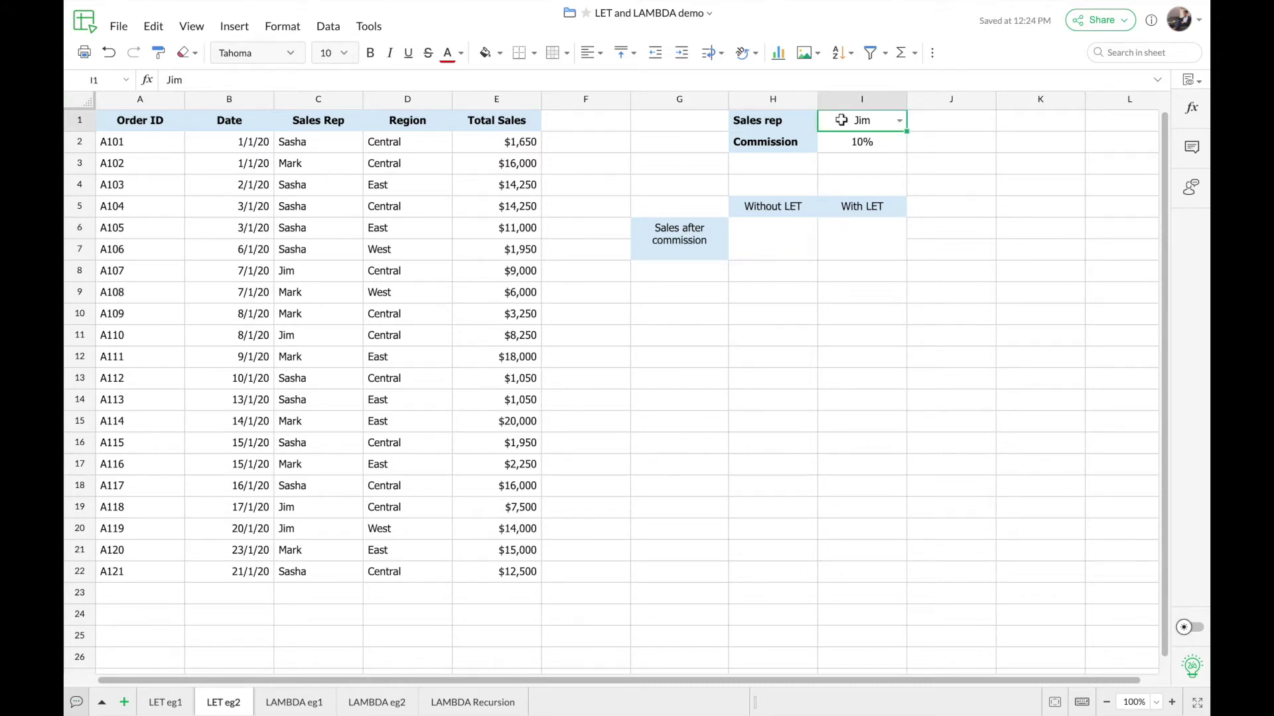
click(898, 120)
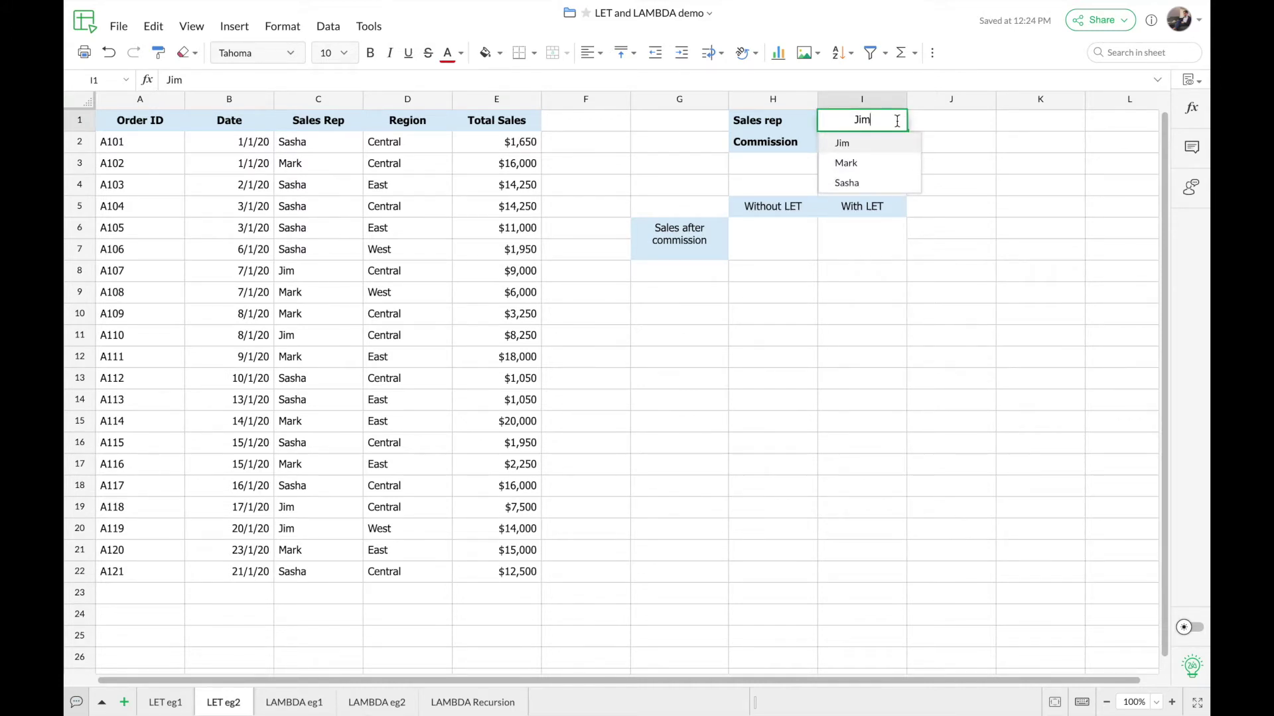
click(931, 133)
click(889, 141)
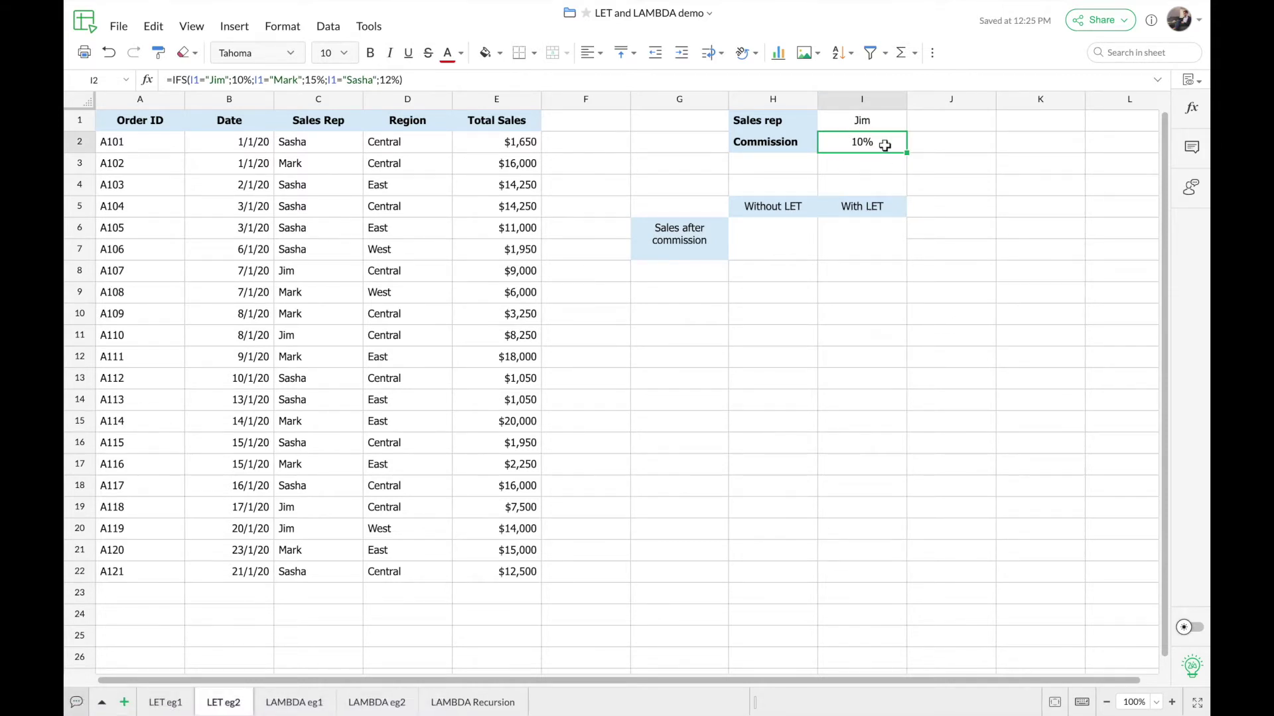
key(F2)
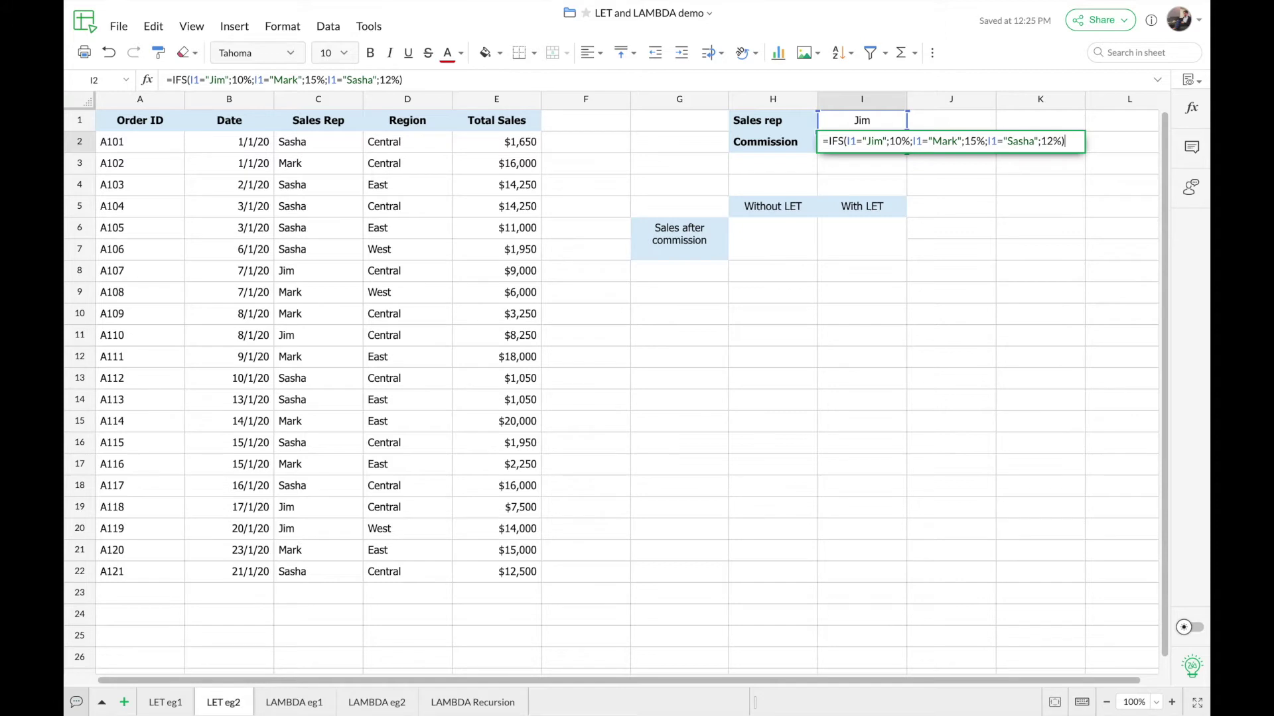
key(Escape)
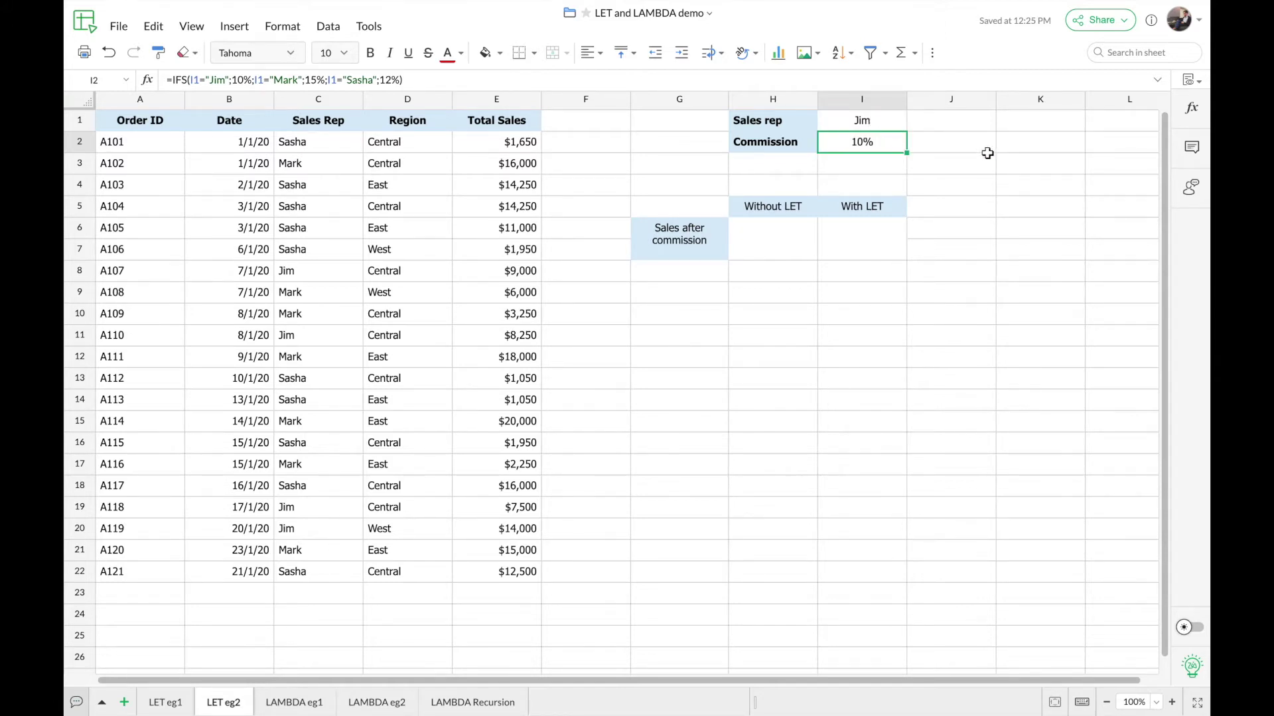
Begin the Without LET formula in H6 with =SUMIF(C2:C22,I1,E2:E22)
click(776, 254)
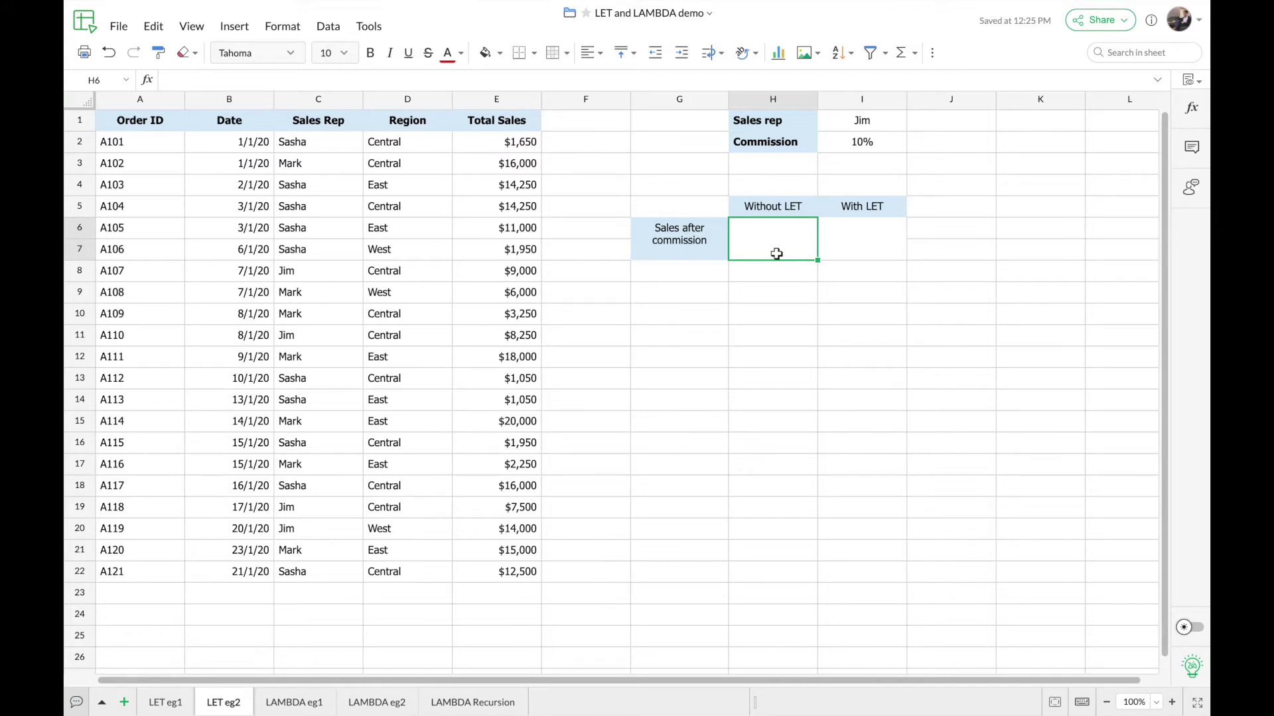
text(=)
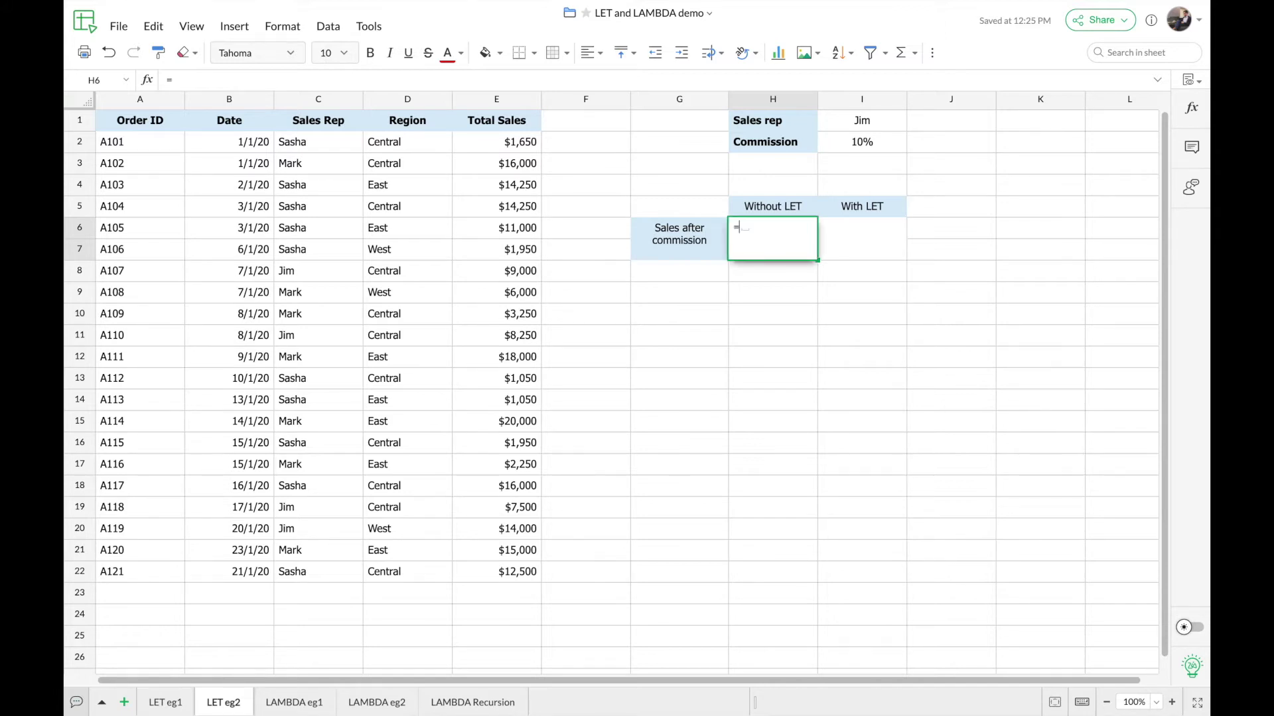
text(sumif)
key(Tab)
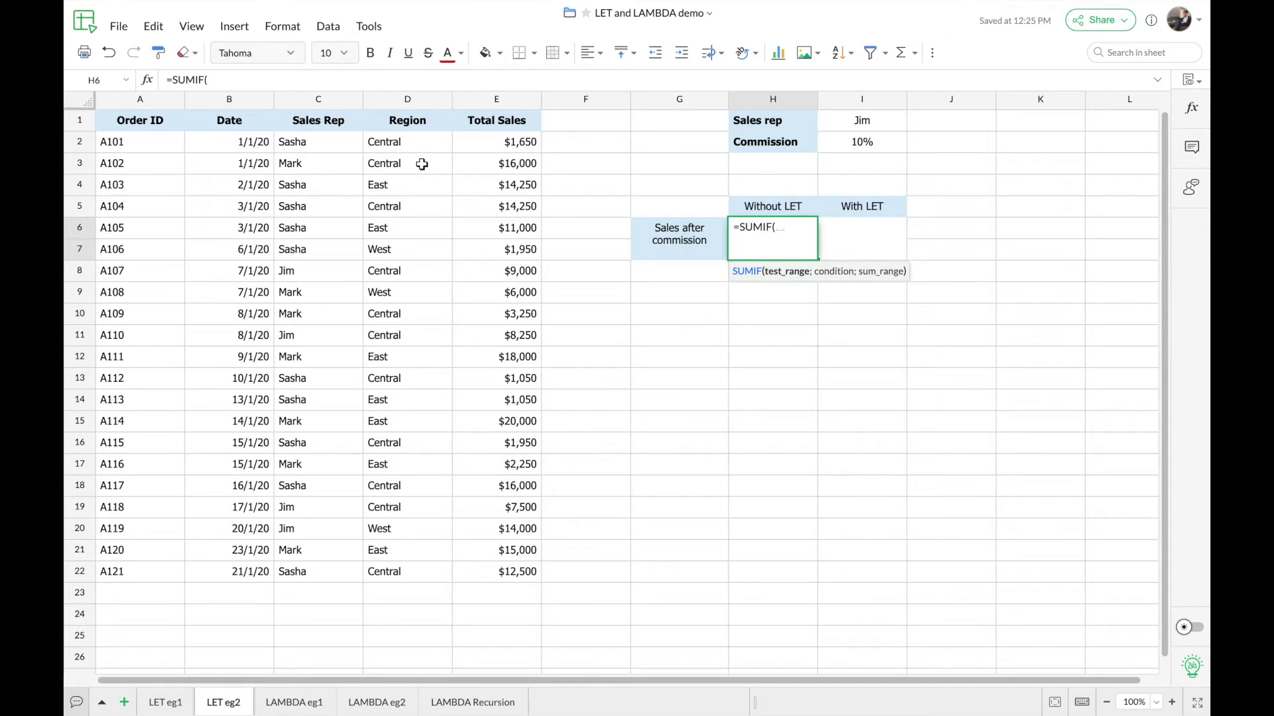
click(329, 145)
key(ctrl+shift+Down)
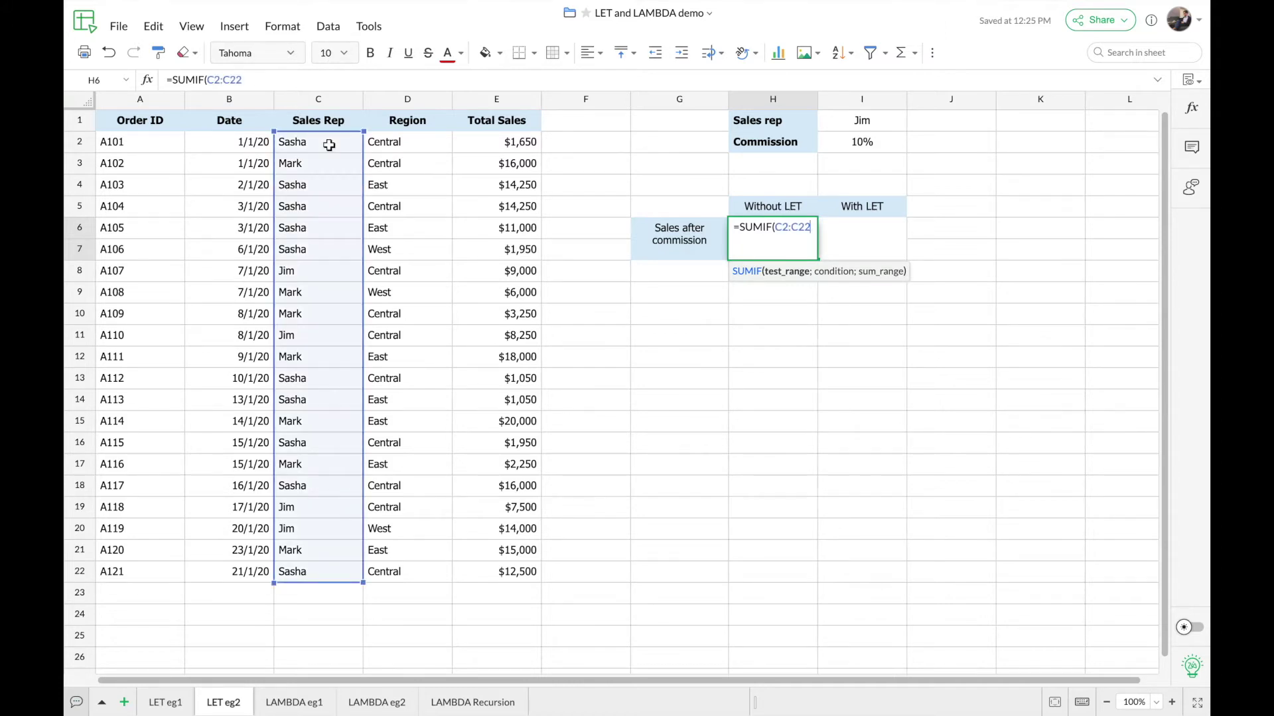
text(,)
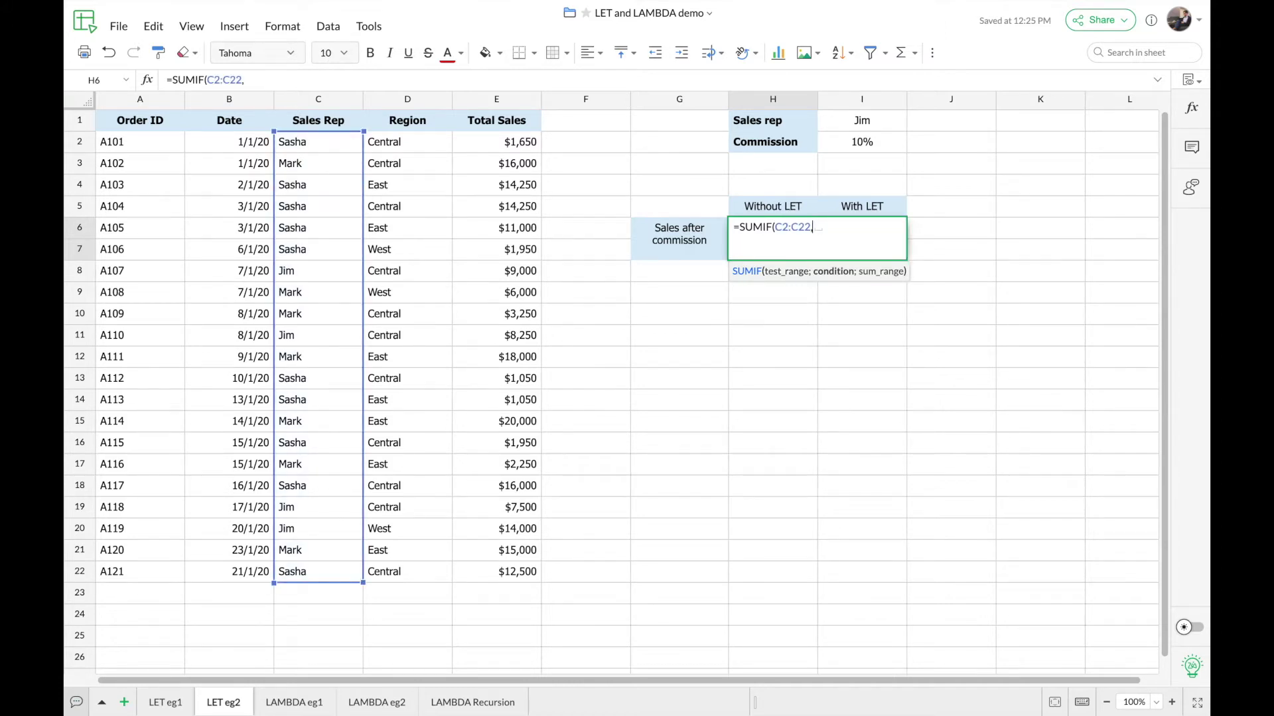
click(842, 122)
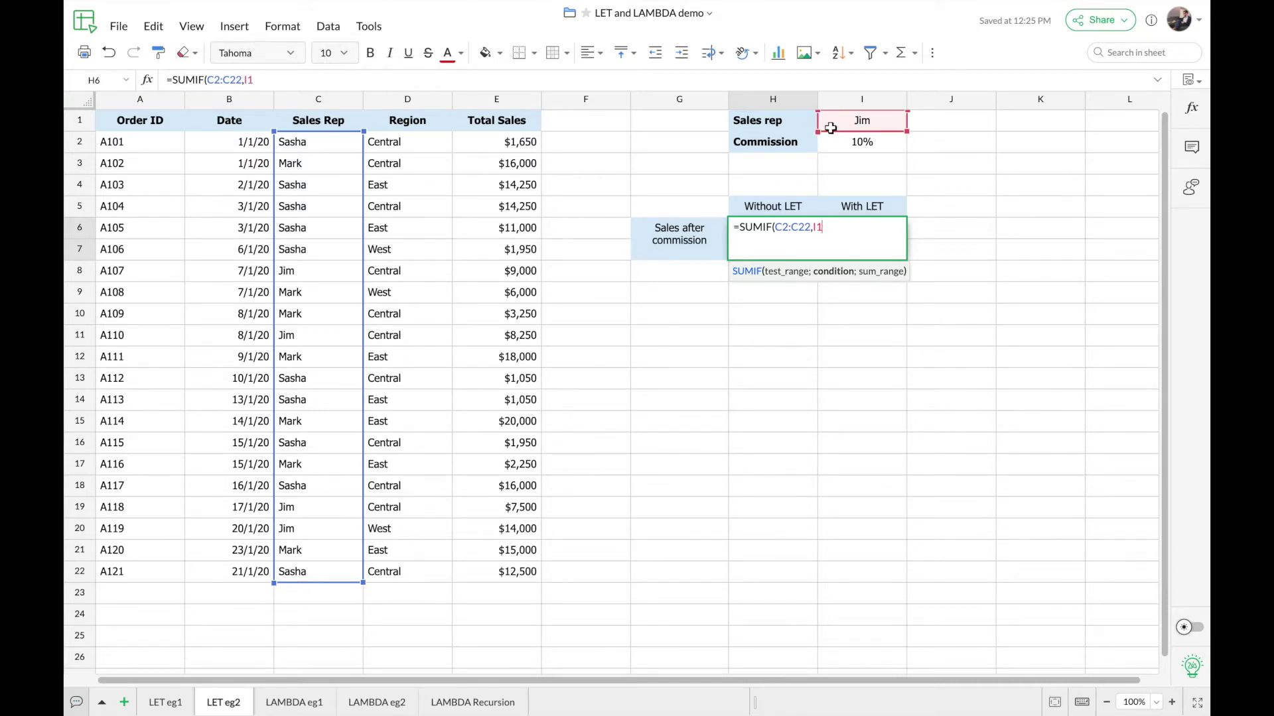
text(,)
click(483, 146)
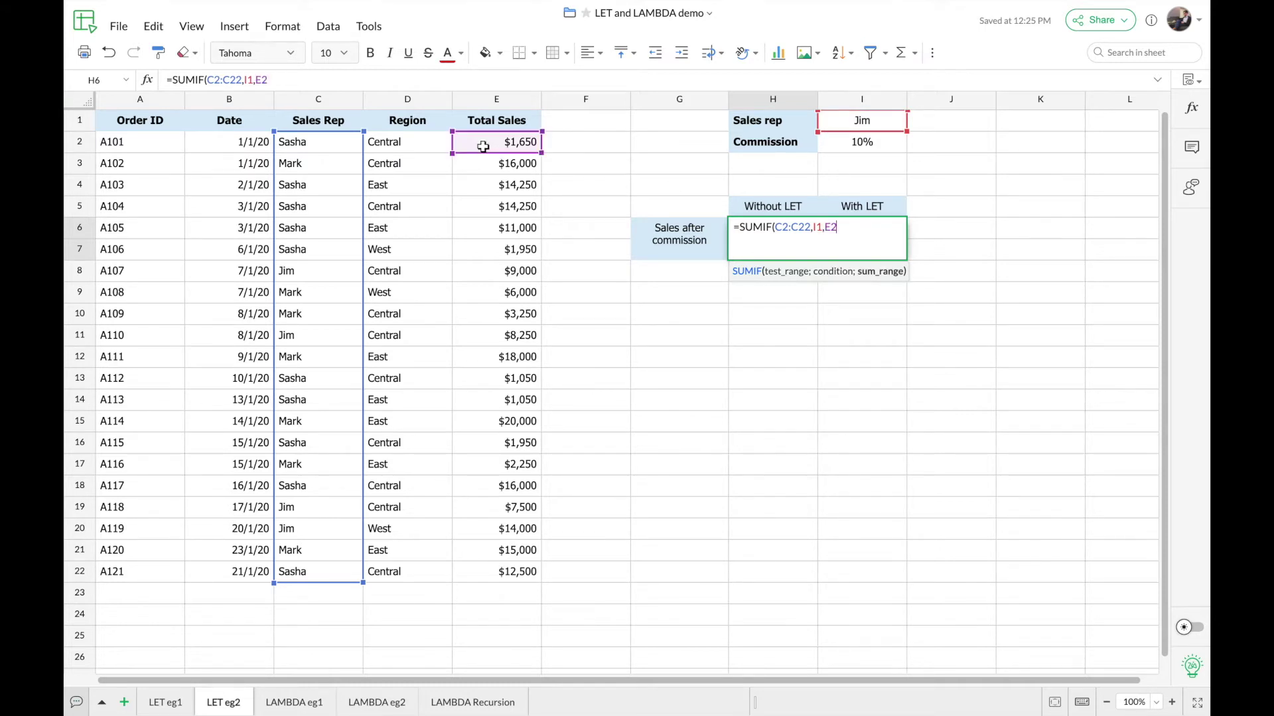
key(ctrl+shift+Down)
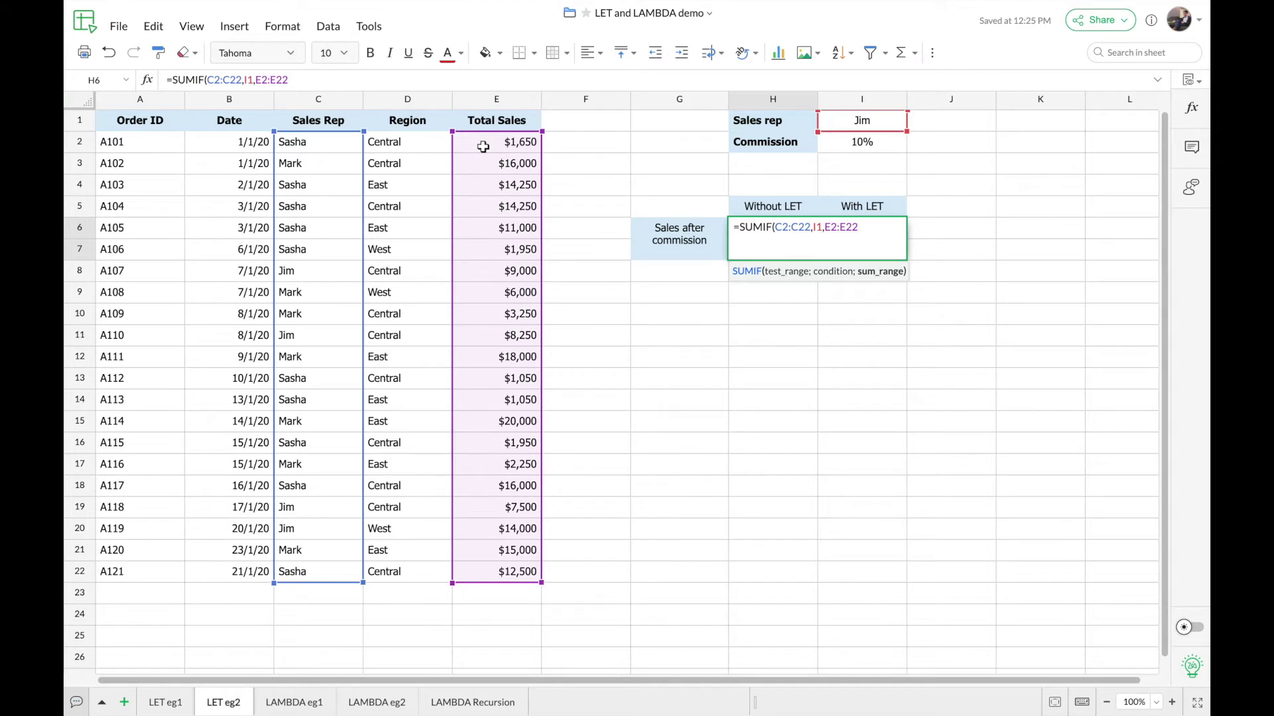
text())
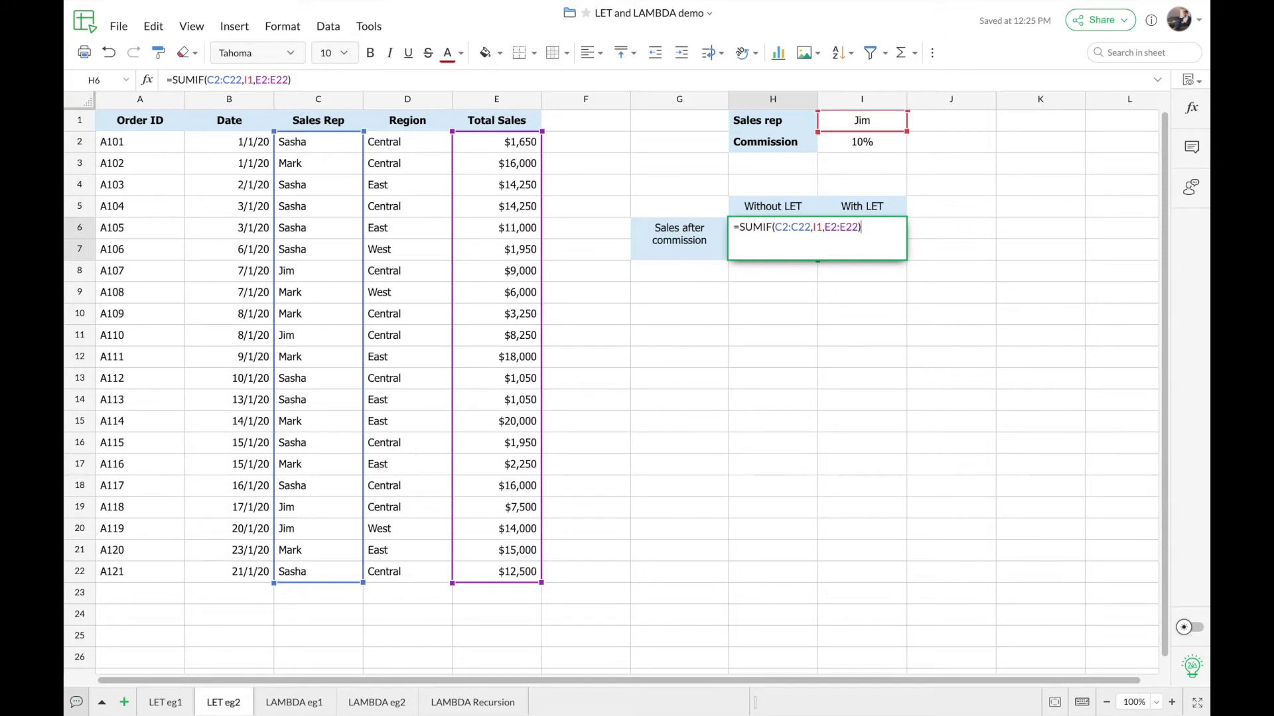
Complete the H6 formula by subtracting SUMIF(C2:C22,I1,E2:E22)*I2 from the first SUMIF
text(-sumif)
key(Tab)
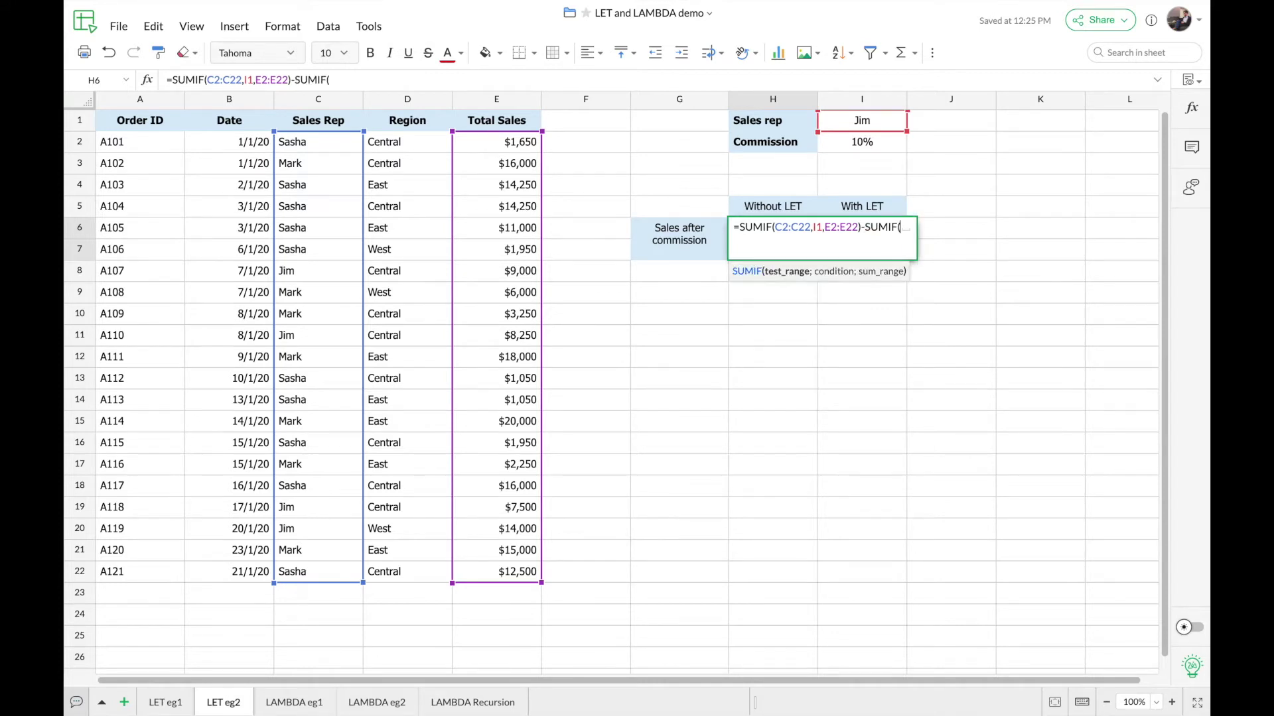
click(343, 144)
key(ctrl+shift+Down)
text(,)
click(837, 125)
text(,)
click(482, 140)
key(ctrl+shift+Down)
text())
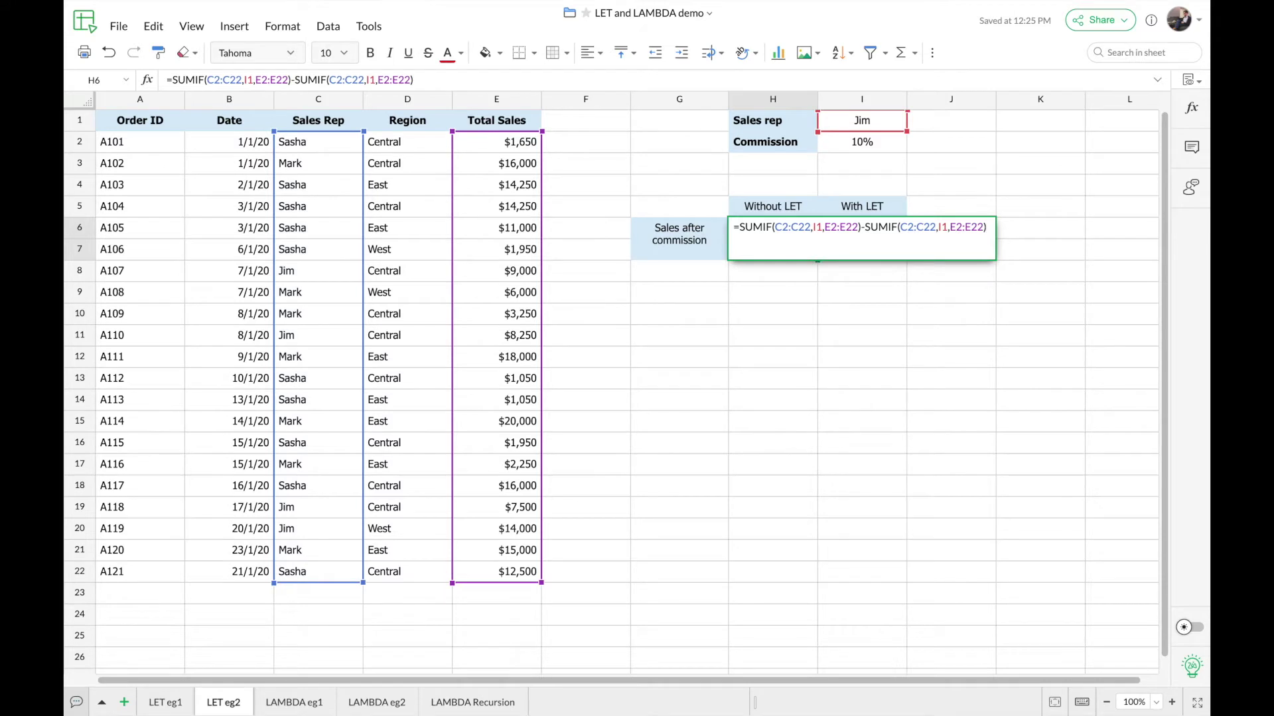
text(*)
click(837, 148)
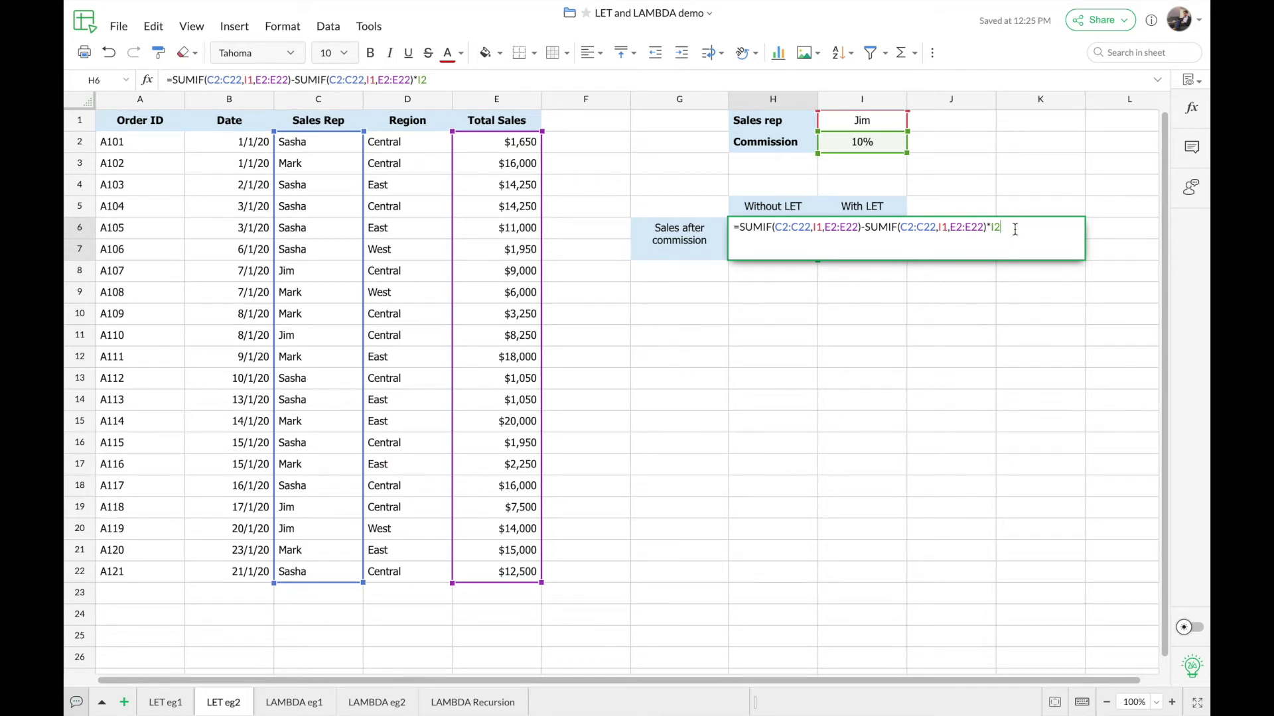
key(Return)
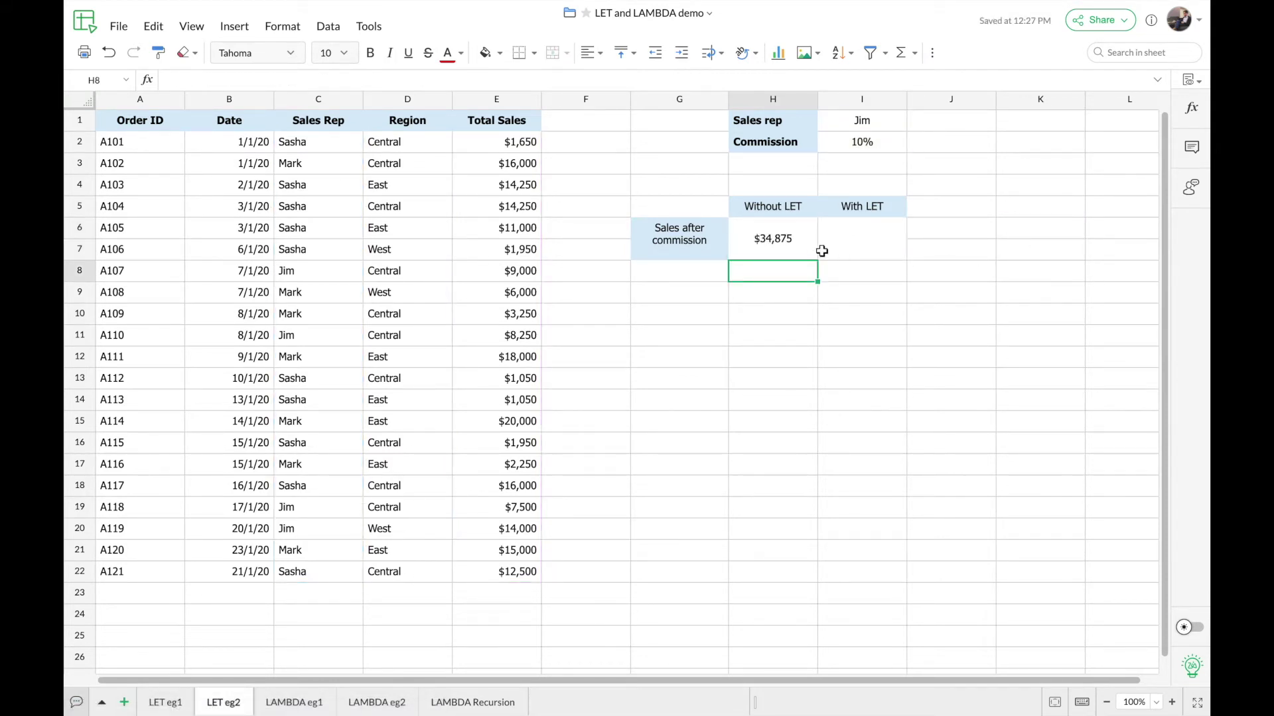
click(782, 252)
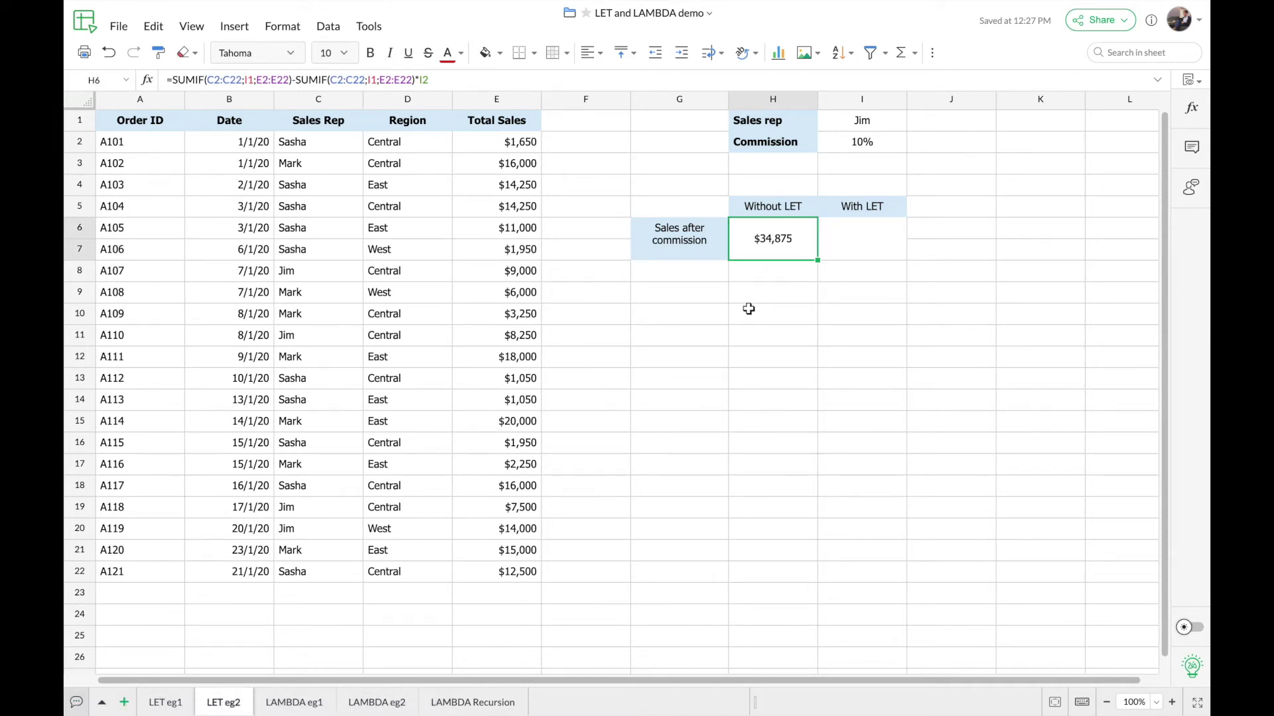
Begin the With LET formula in I6 as =LET(total,SUMIF( to define the name total
key(Right)
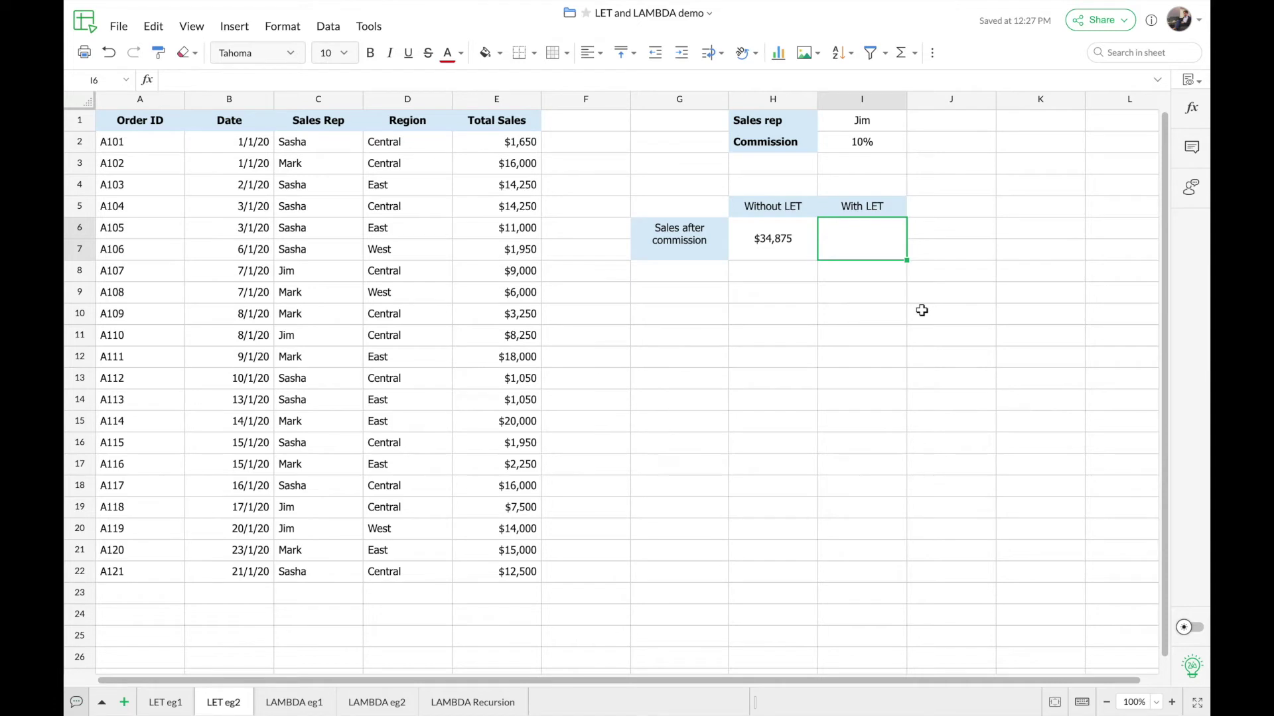
text(=let)
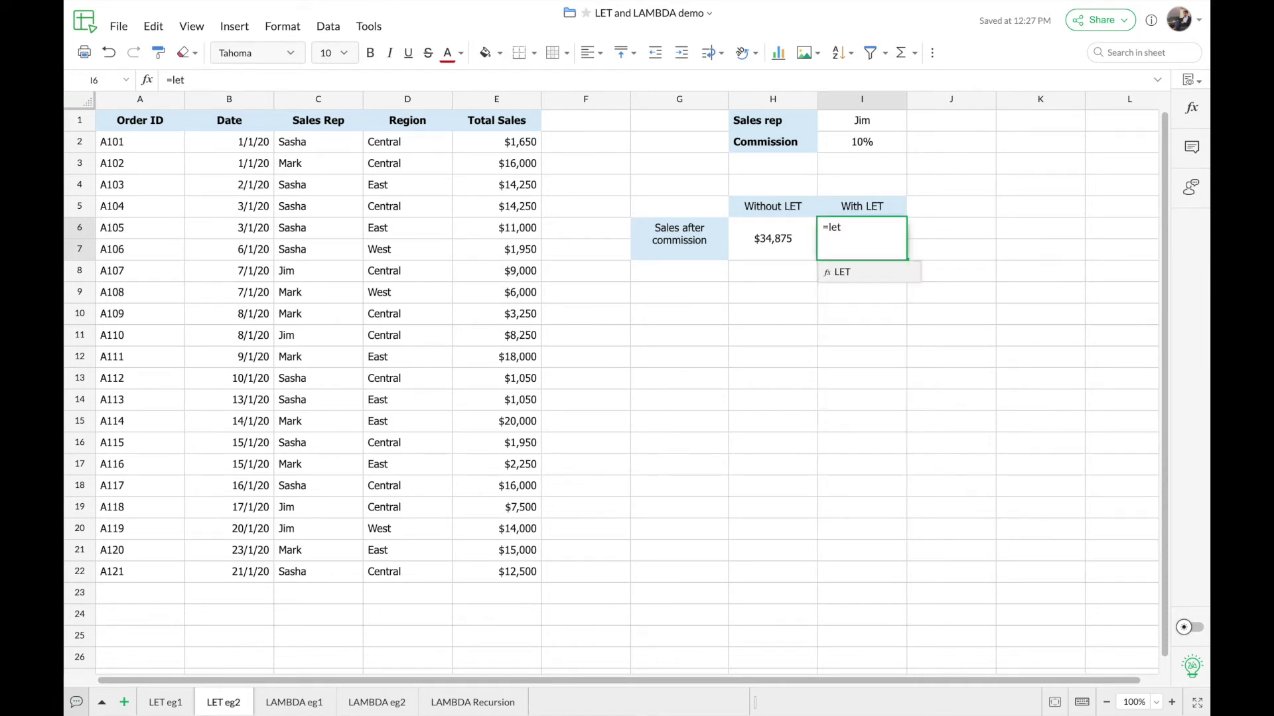
key(Tab)
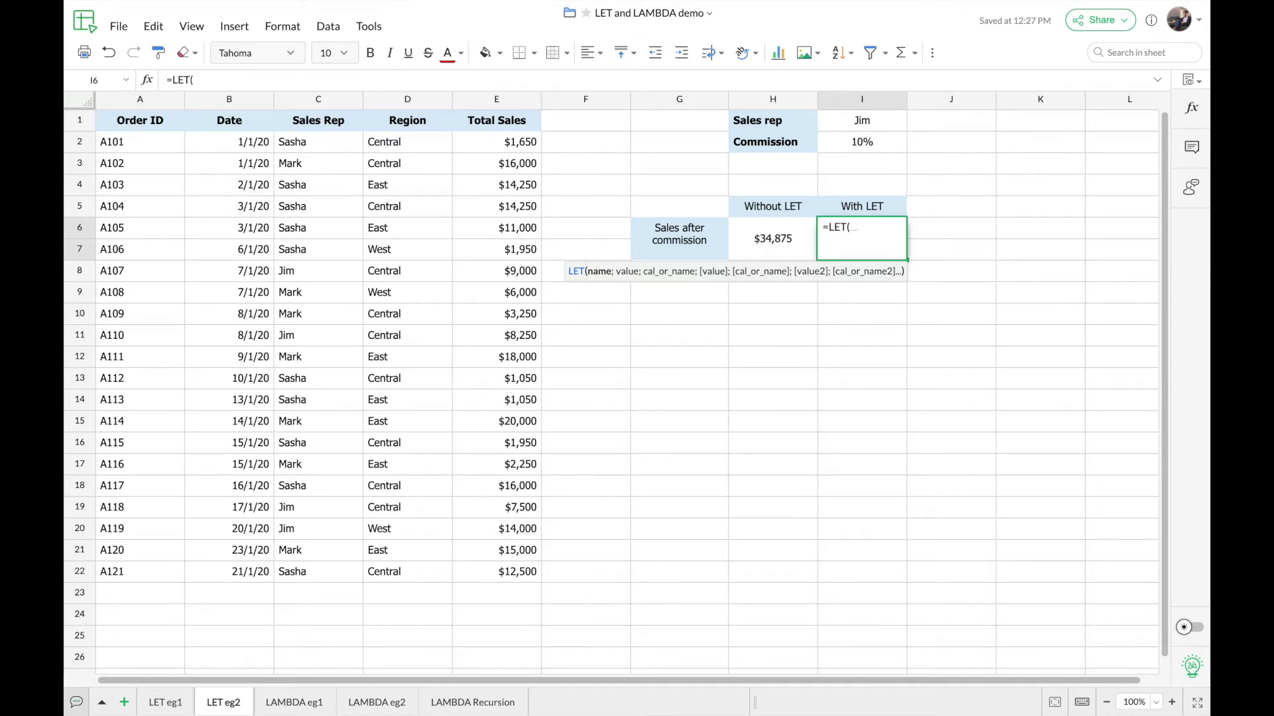
text(total,)
text(sumif)
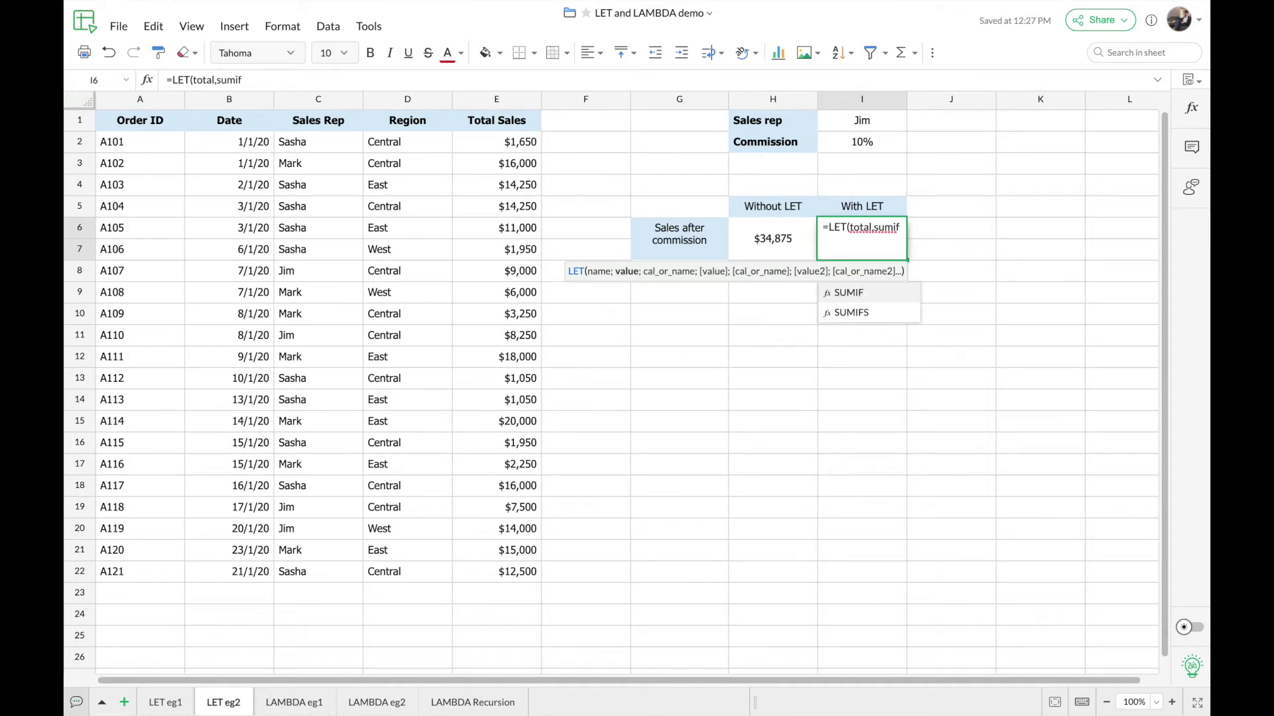
key(Tab)
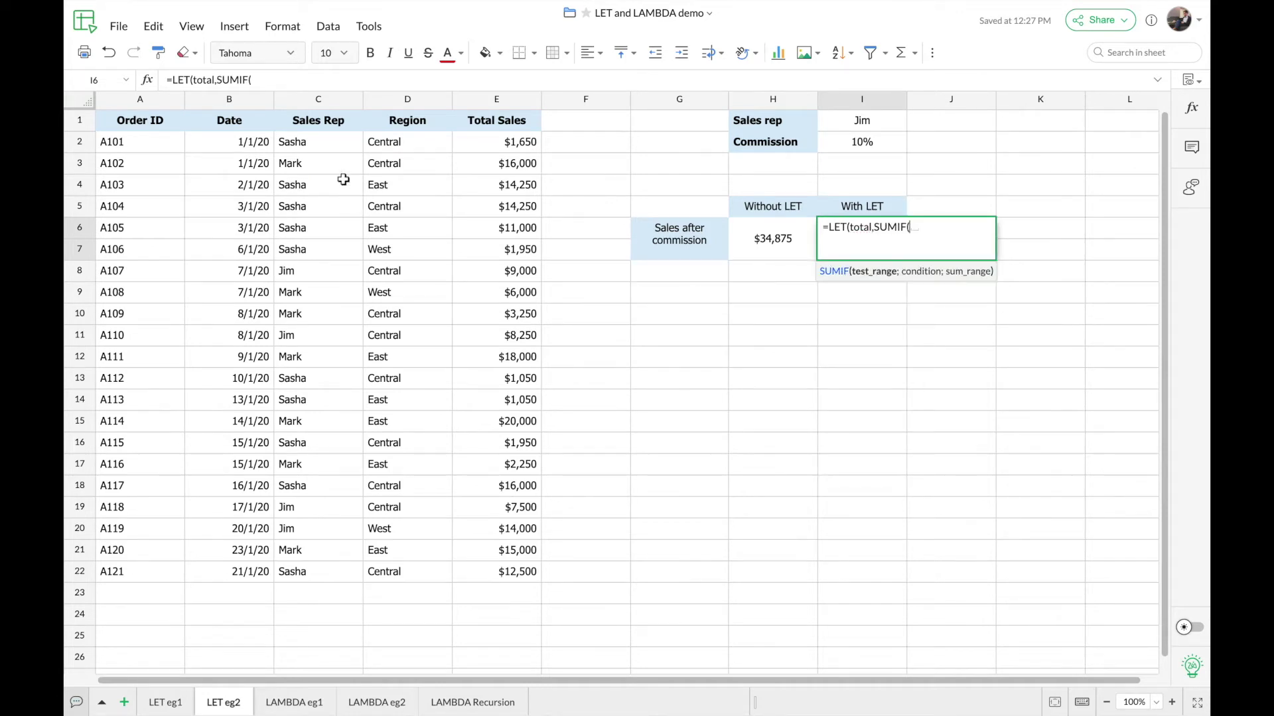
Give the SUMIF in I6 the test range C2:C22, condition I1 and sum range E2:E22
click(321, 141)
key(ctrl+shift+Down)
text(,)
click(862, 120)
text(,)
click(504, 141)
key(ctrl+shift+Down)
text(),)
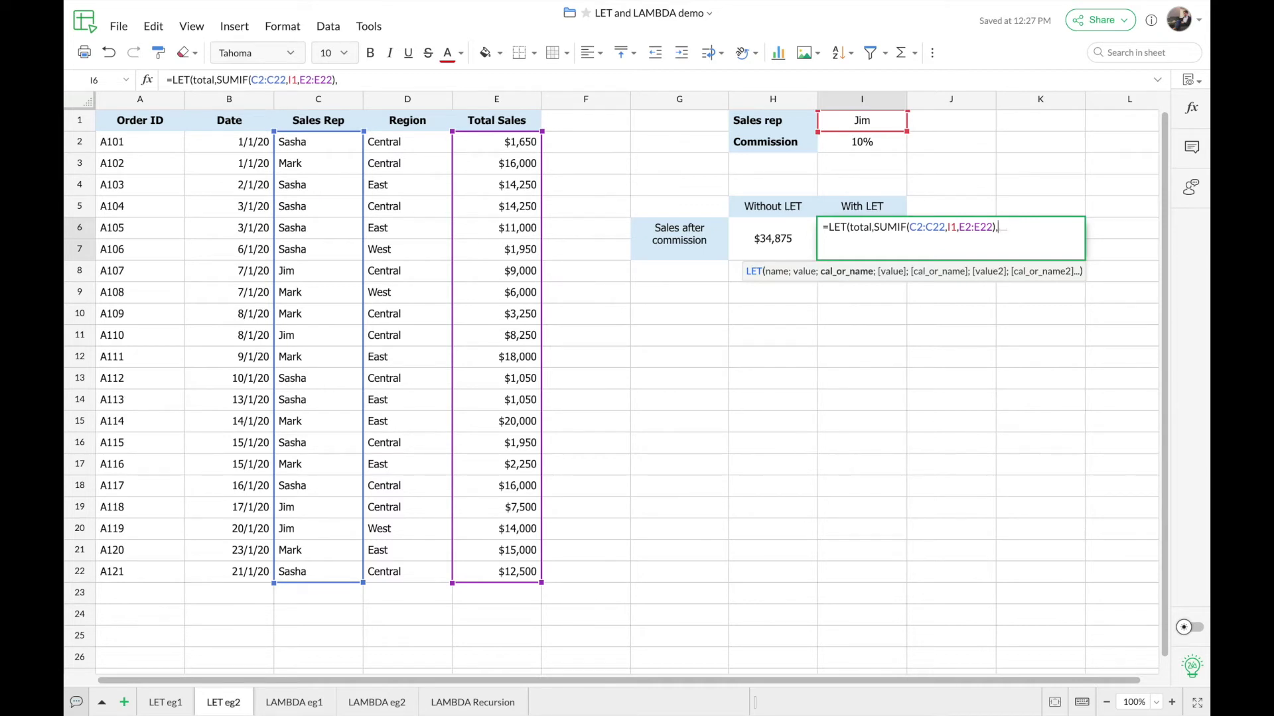
Complete the LET formula in I6 with the calculation total*(1-I2)
text(total*(1-)
click(844, 148)
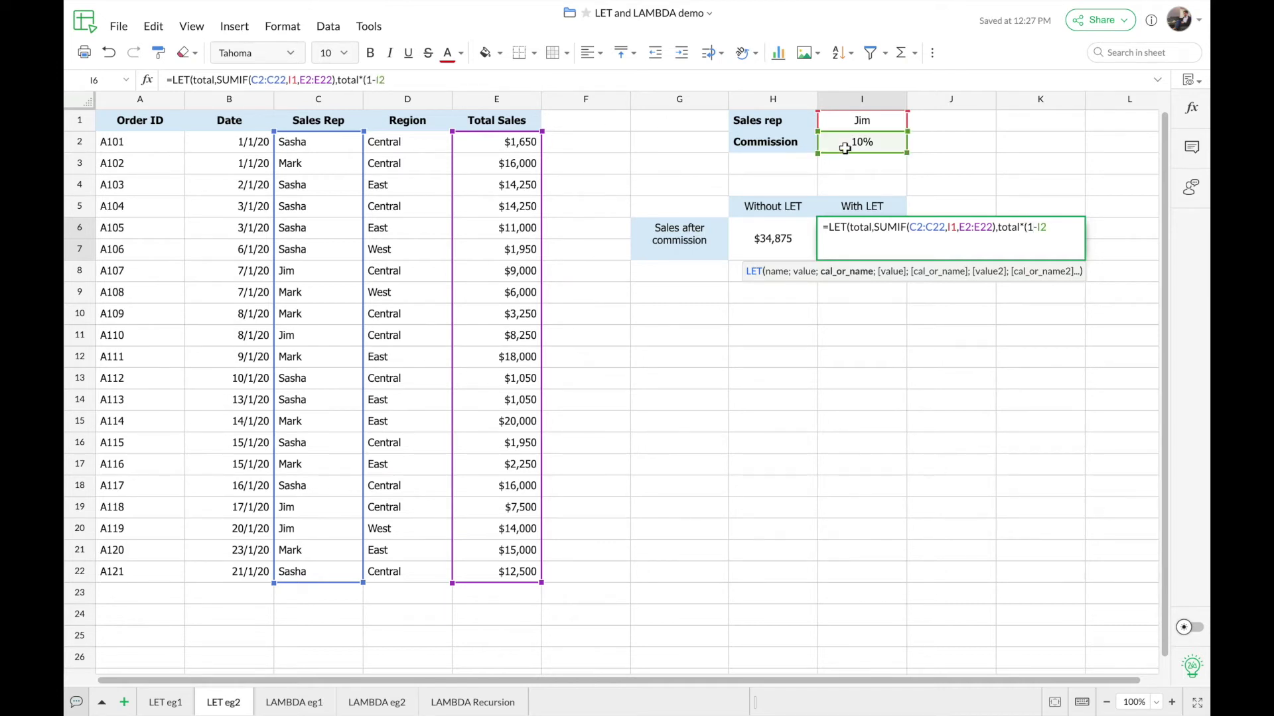
text()))
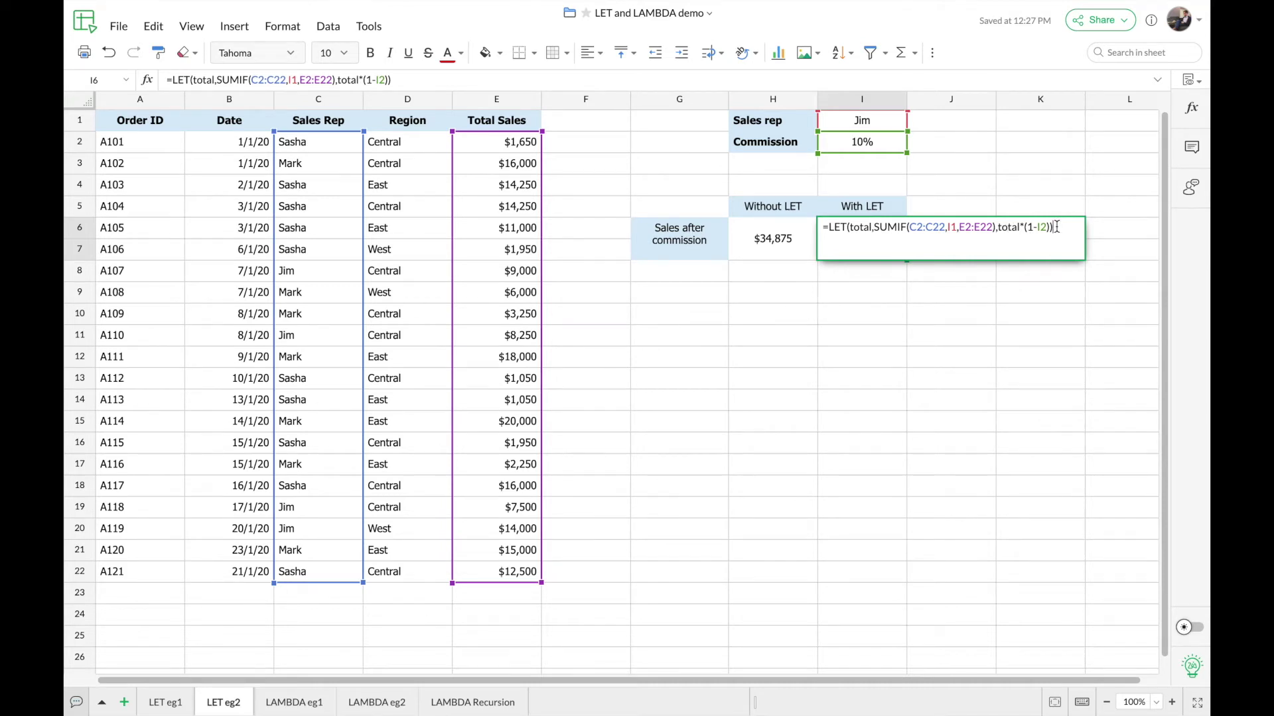
key(Return)
key(Up)
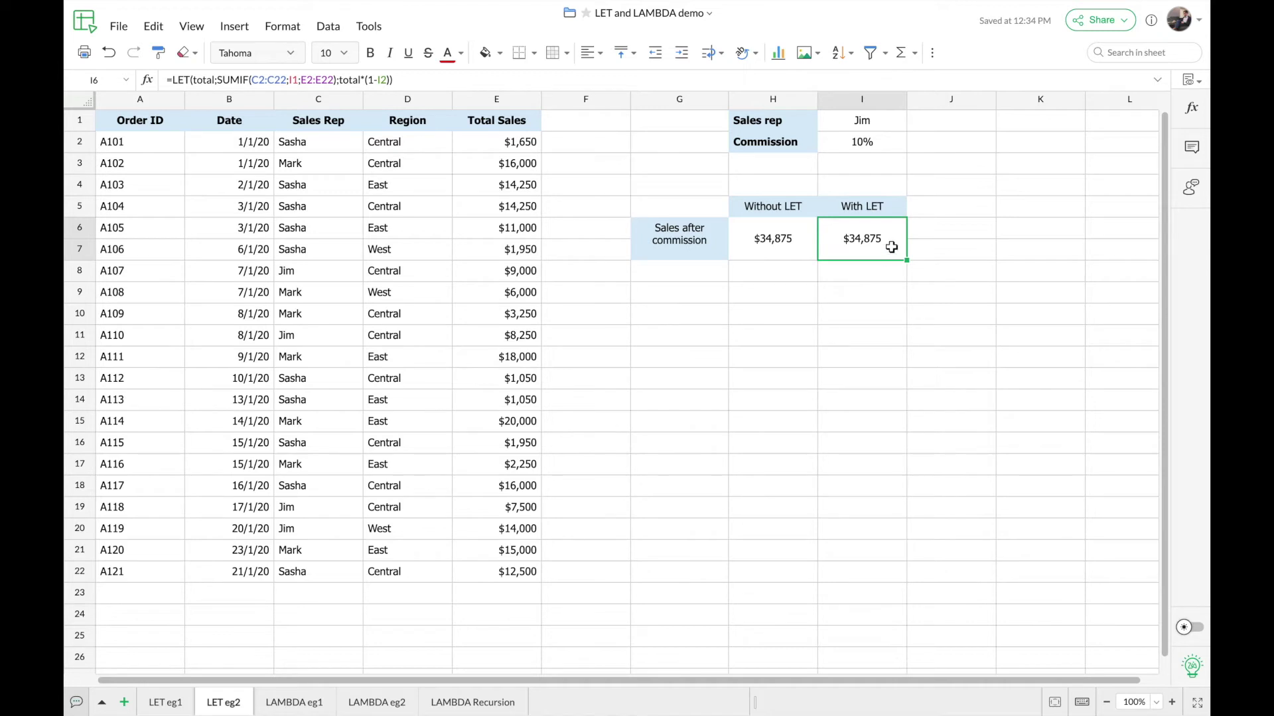
Change the sales rep in I1 to the second name in the list and compare the H6 and I6 formulas
click(879, 125)
click(899, 121)
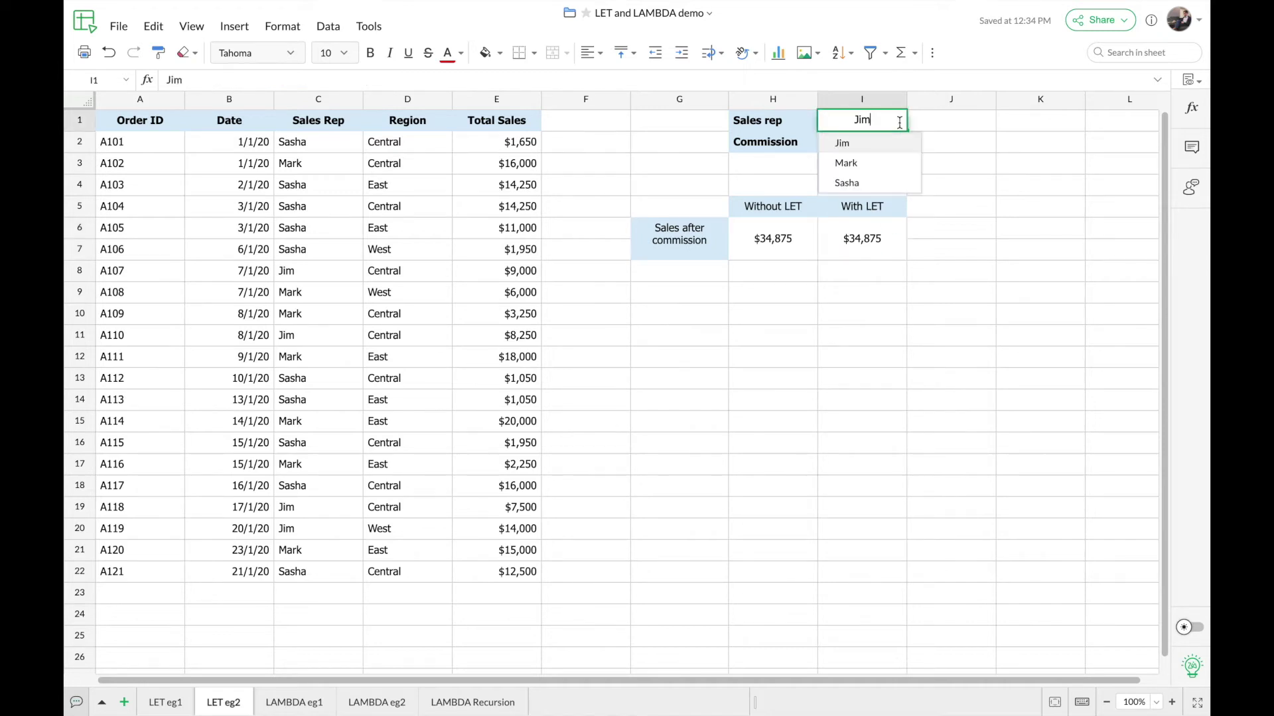
click(894, 166)
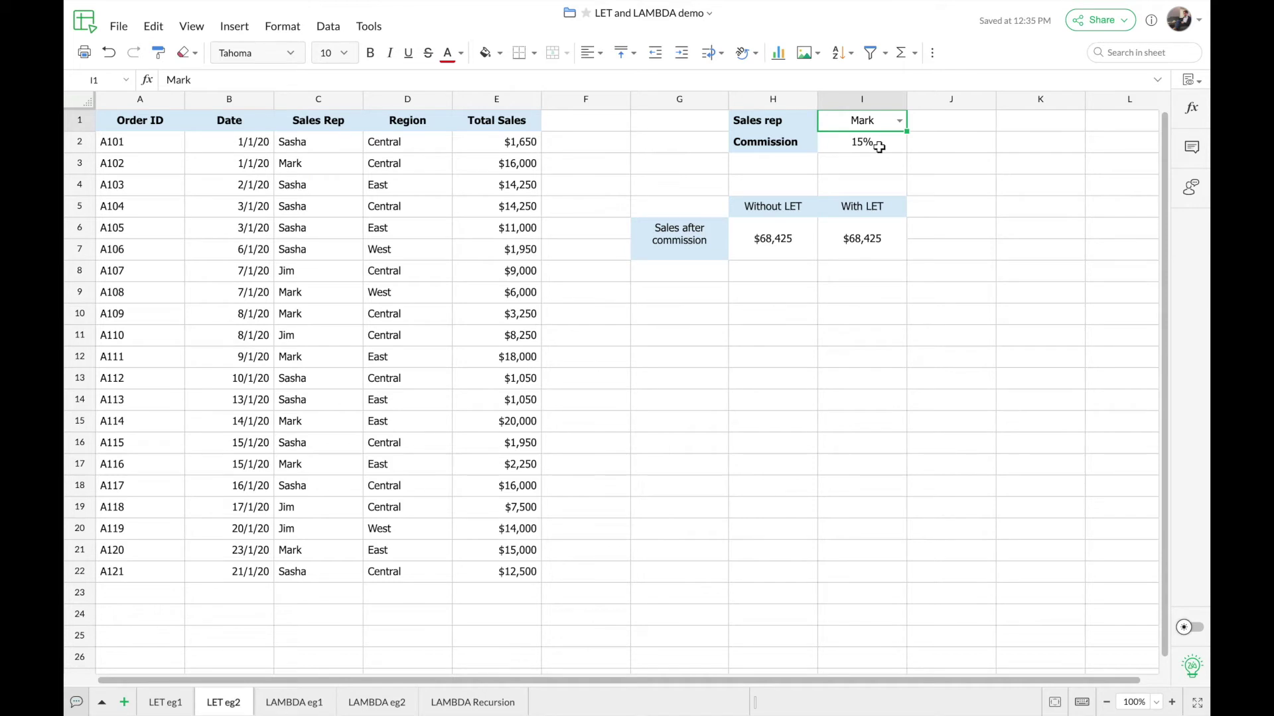
click(800, 240)
click(841, 247)
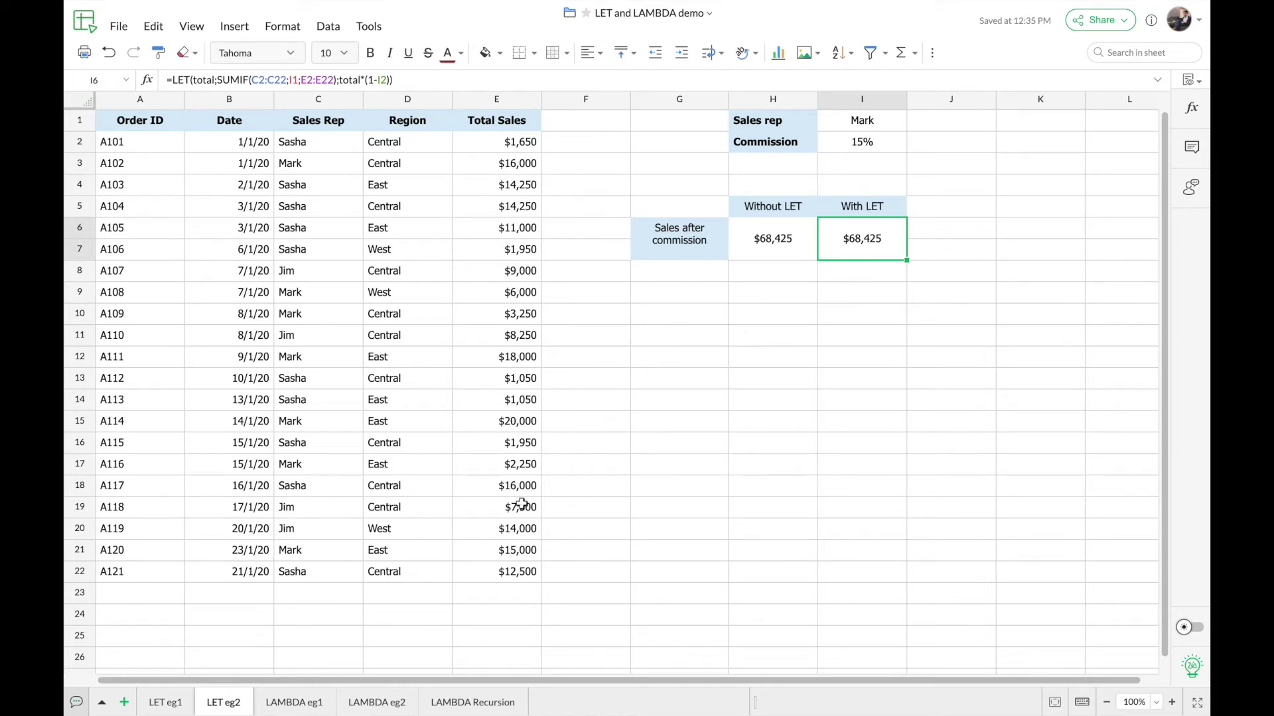
On the LAMBDA eg1 sheet, write =LAMBDA(price,units,price*units) in the Desk row's Total sales cell D2
click(294, 703)
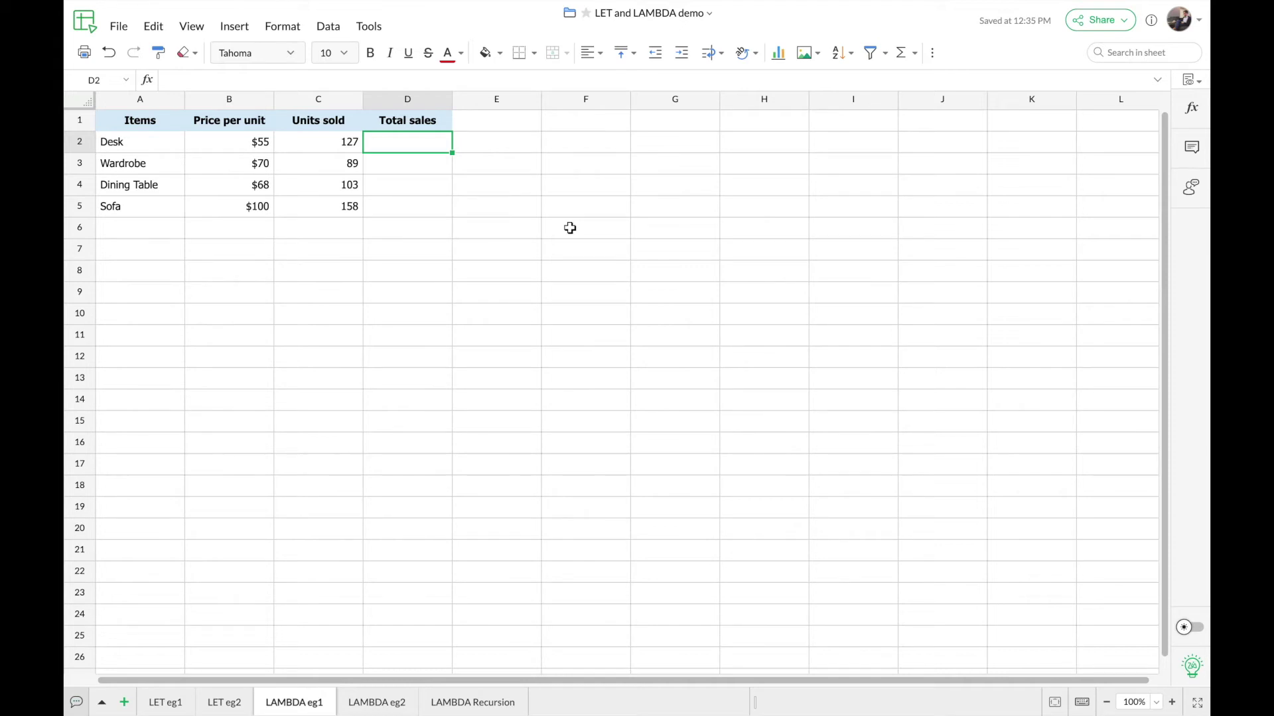
text(=lambda()
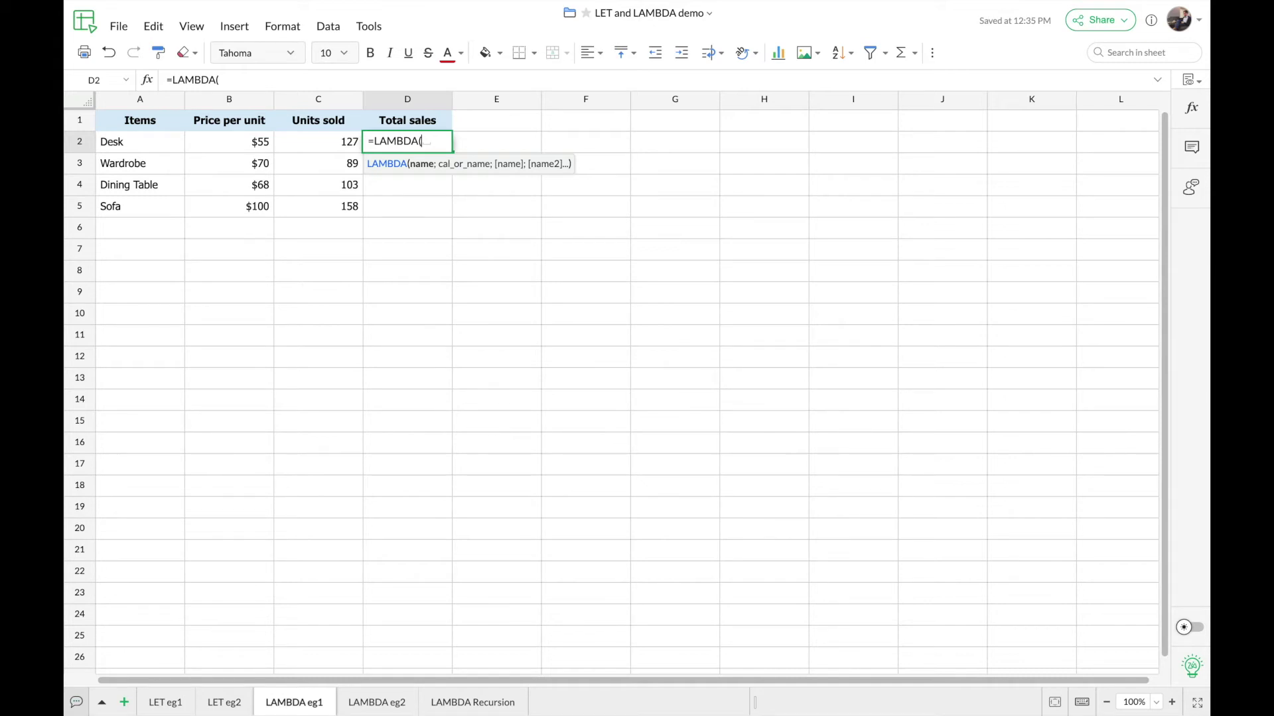
text(price)
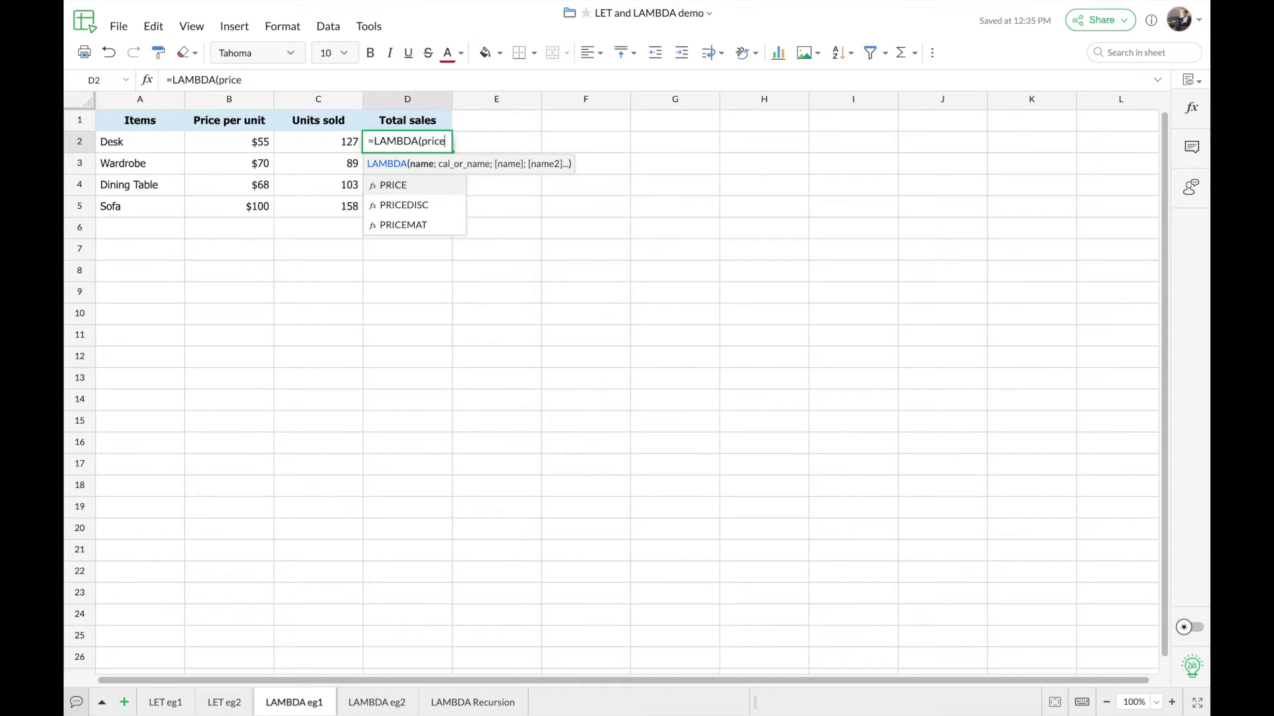
text(,units,)
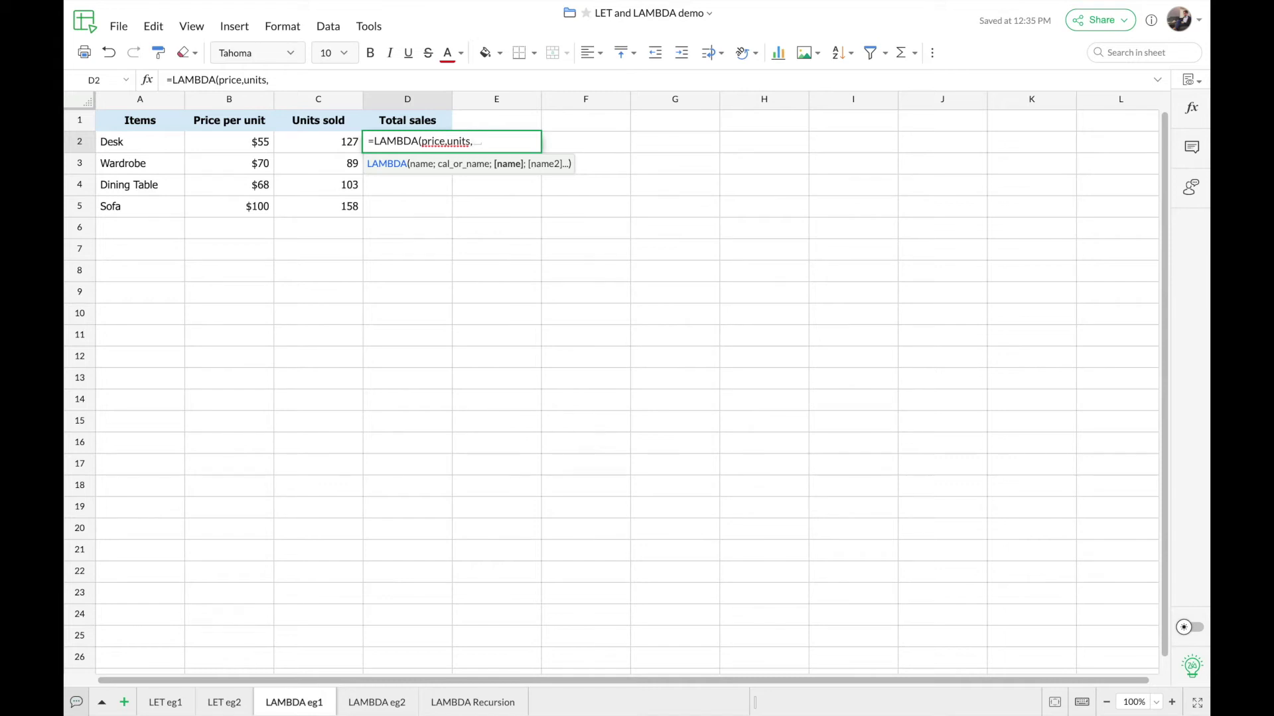
text(price)
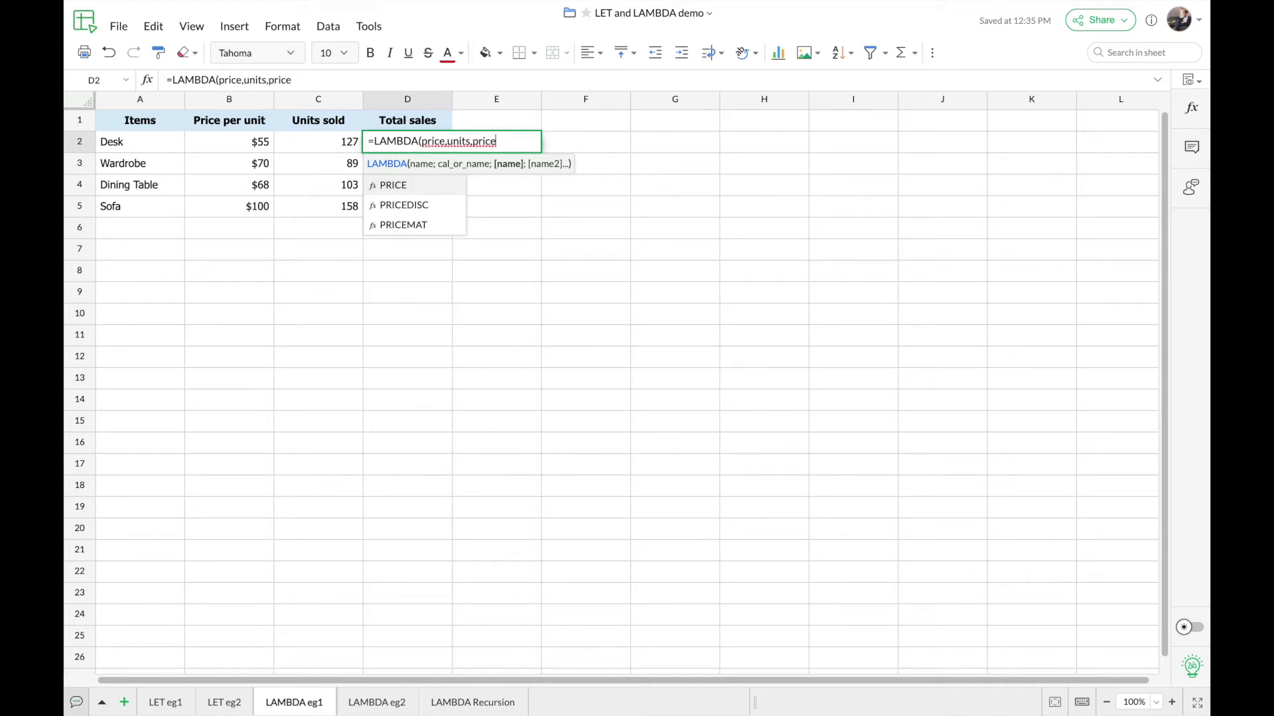
text(*units))
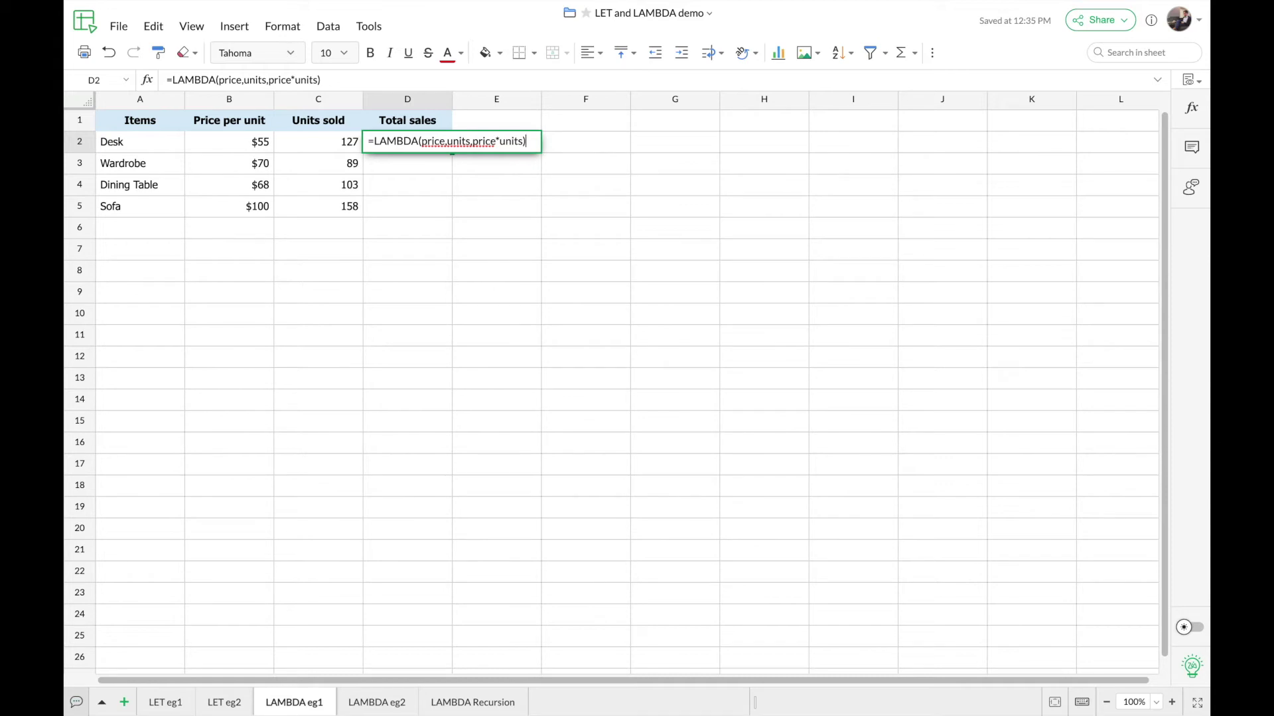
Pass (B2,C2) to the LAMBDA in D2 and fill the formula down the remaining item rows
text((B2)
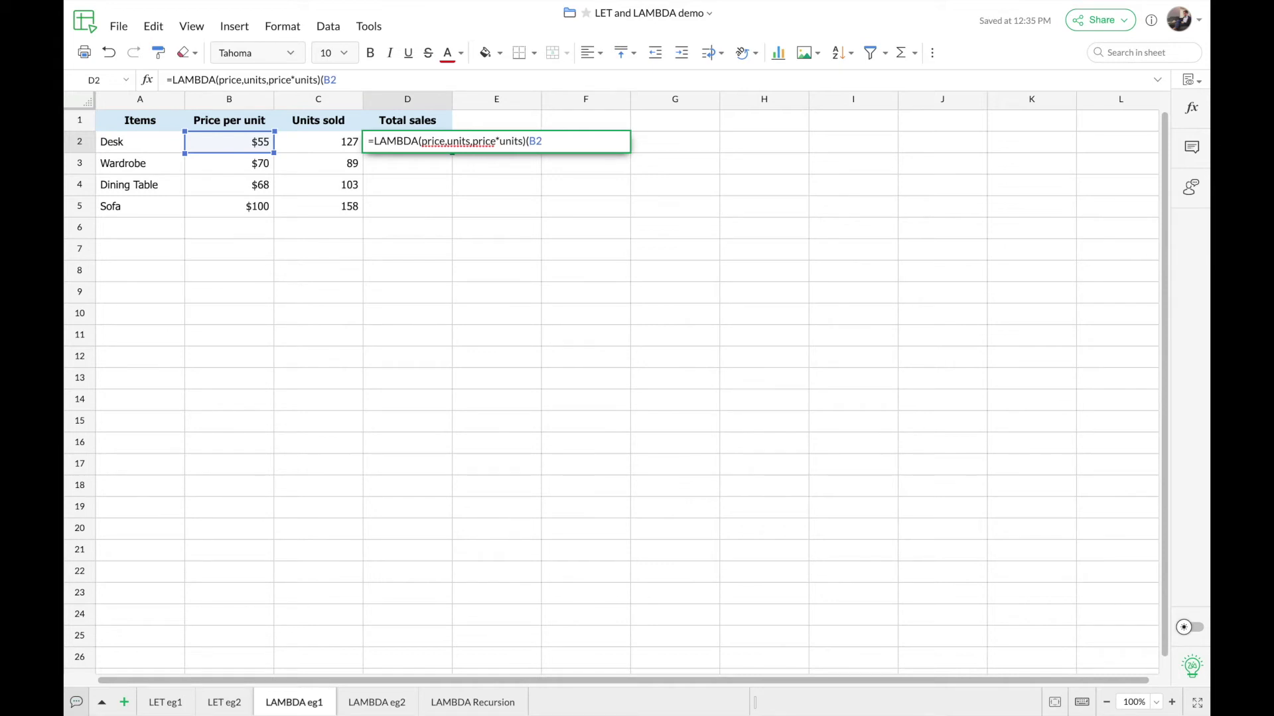
text(,C2)
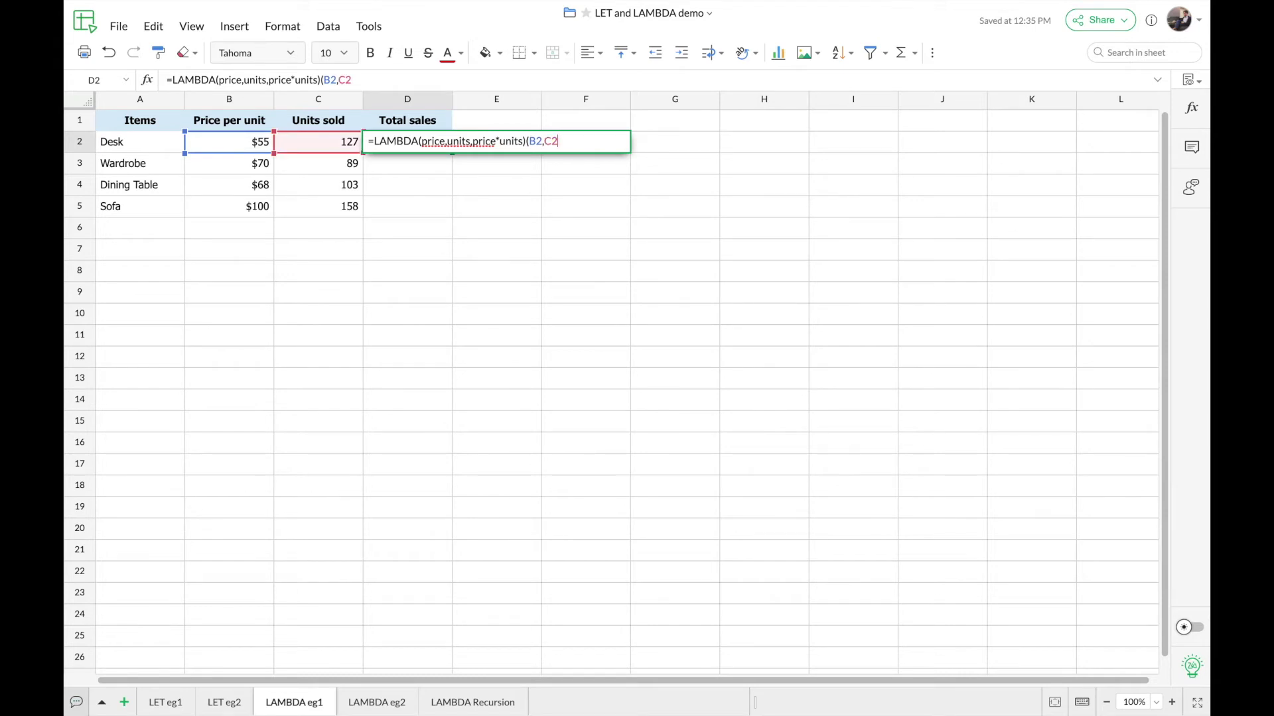
text())
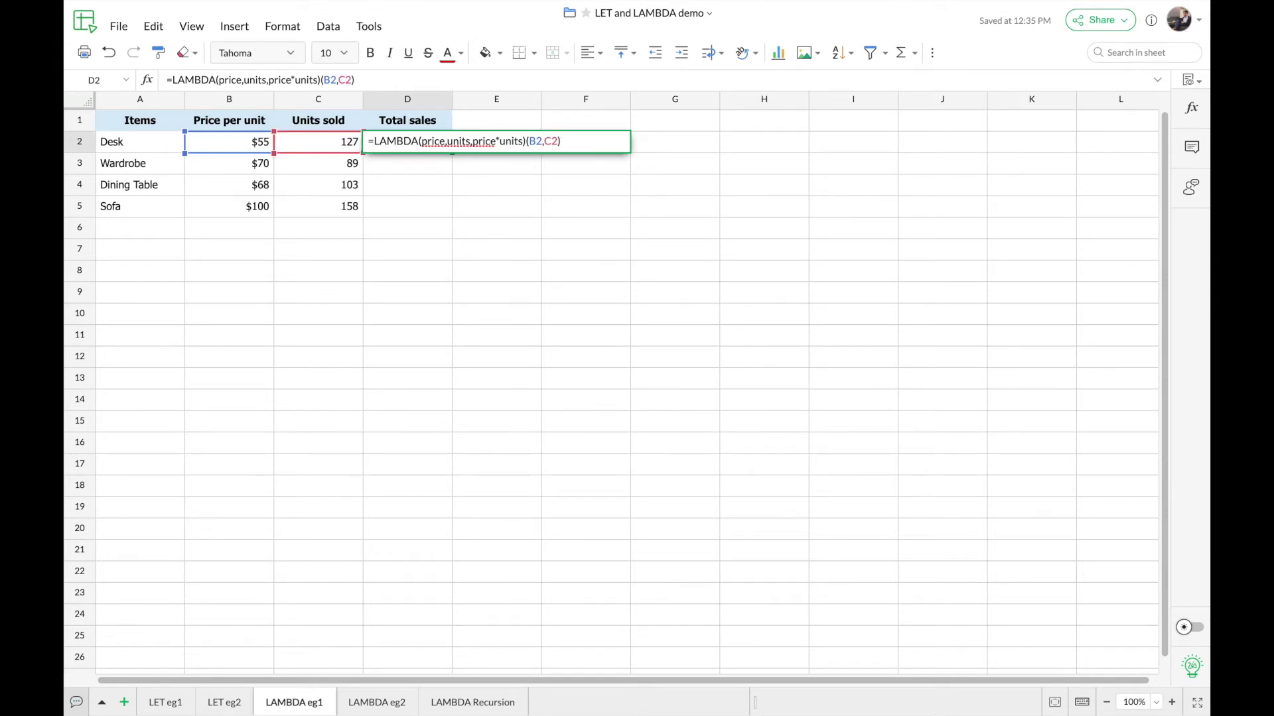
key(Return)
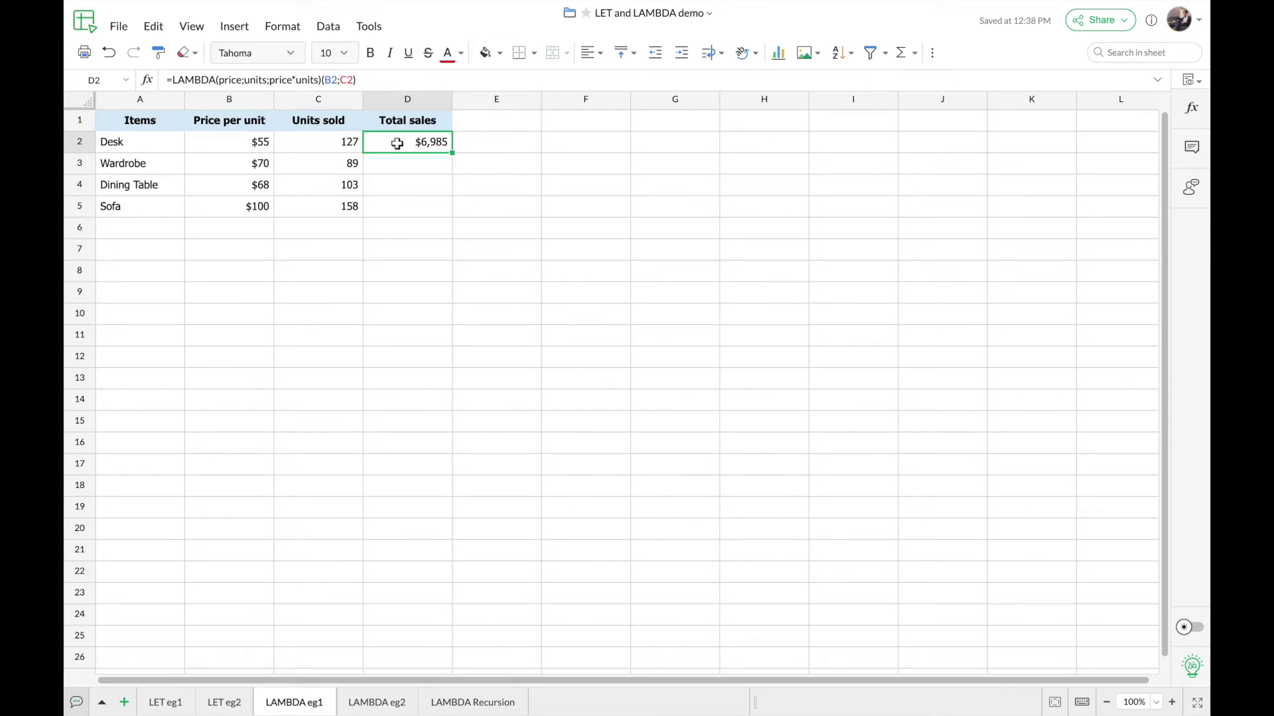
double_click(452, 153)
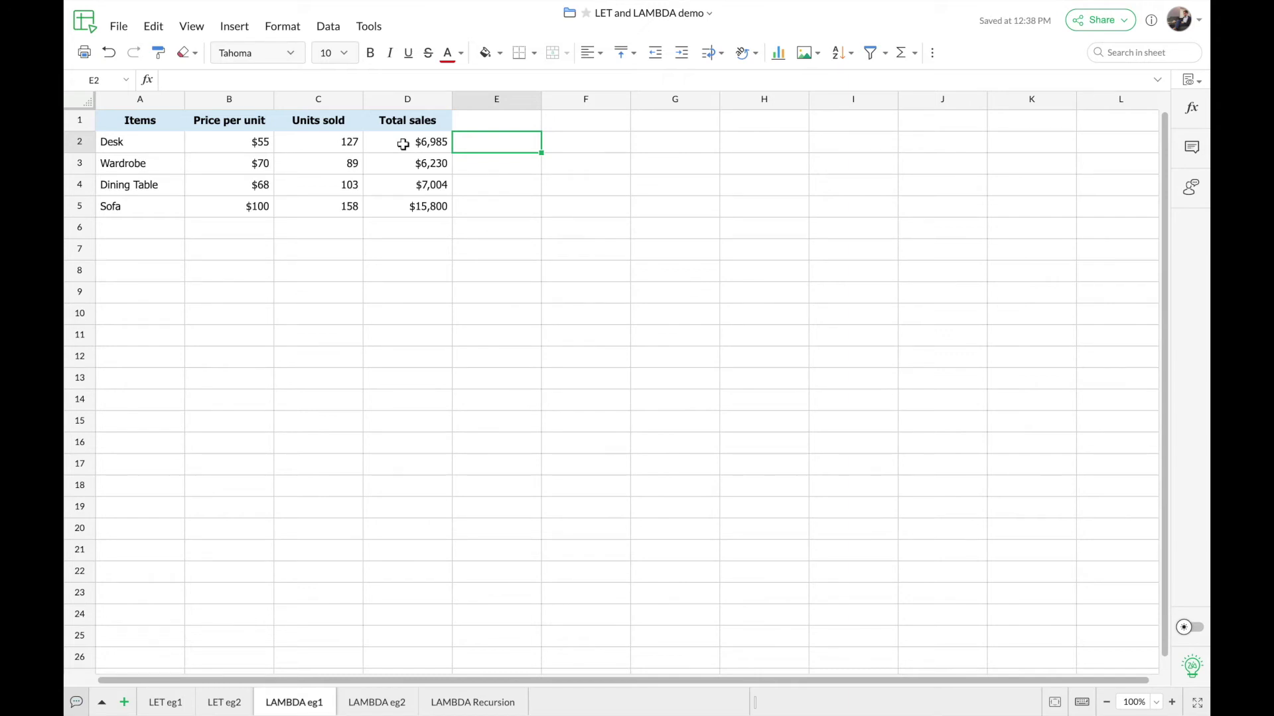
Copy the =LAMBDA(price;units;price*units) part of the D2 formula without its cell arguments
click(403, 144)
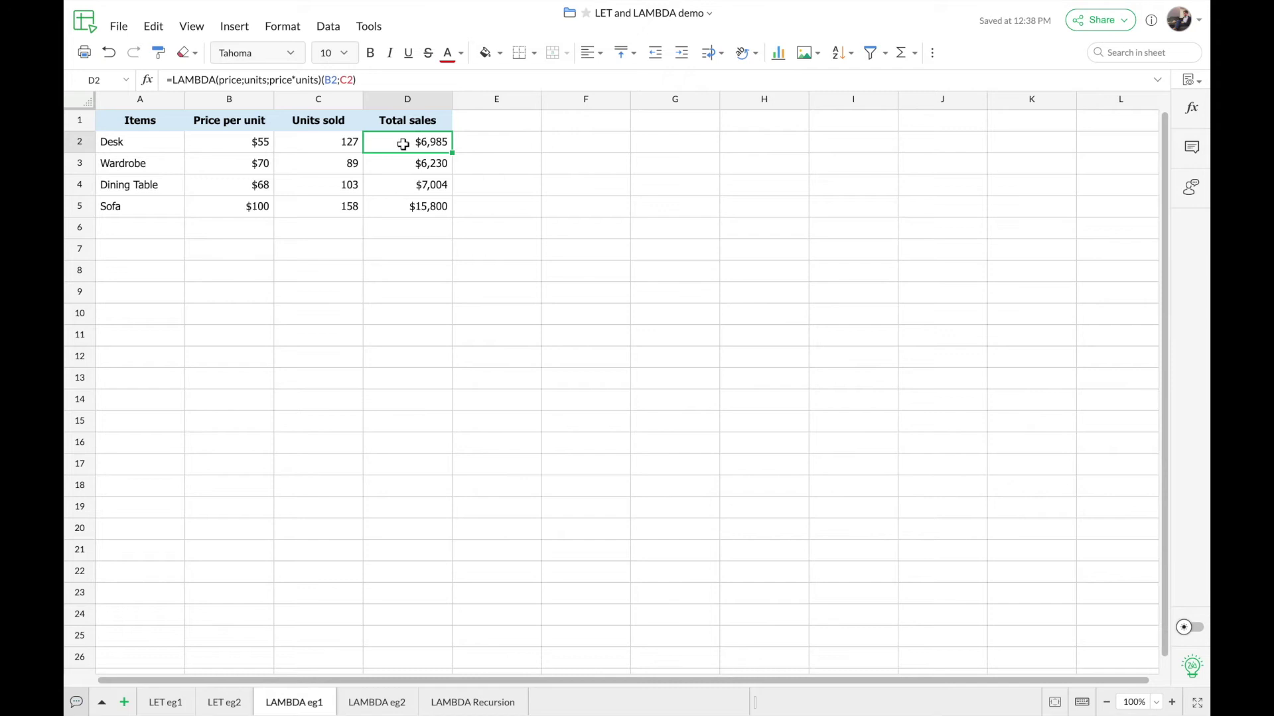
double_click(403, 144)
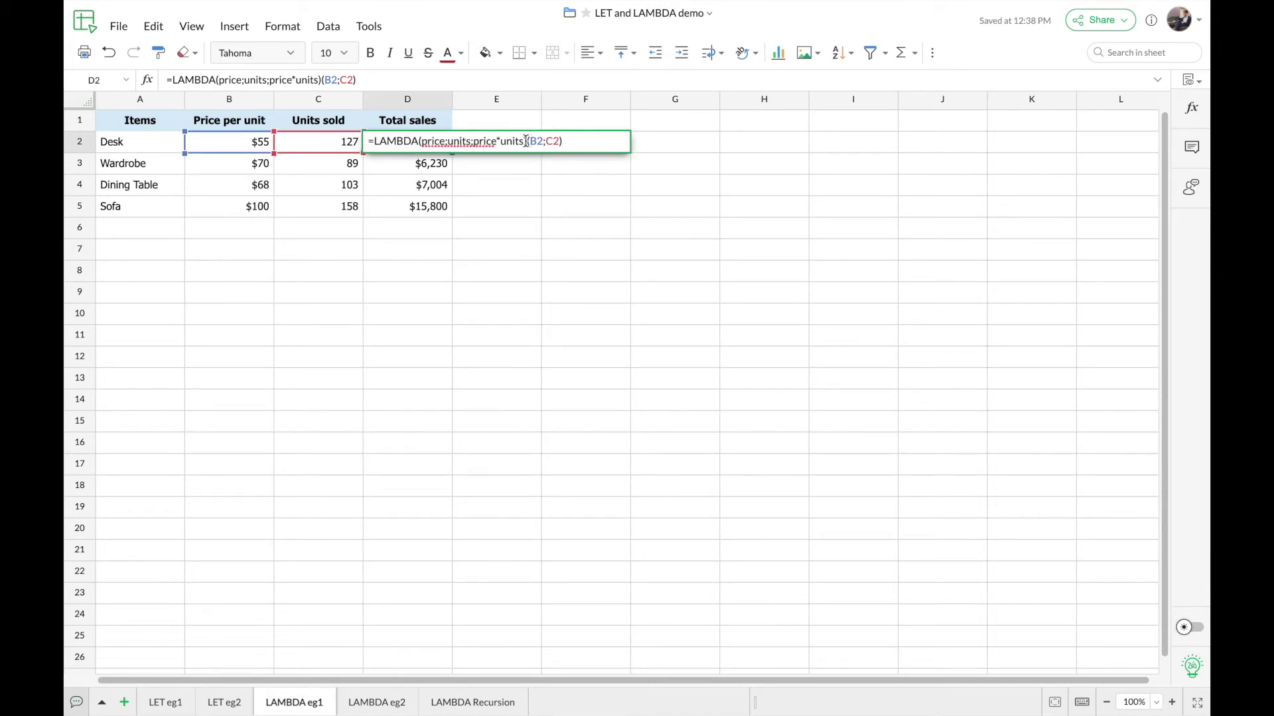
drag(525, 141, 368, 140)
key(ctrl+c)
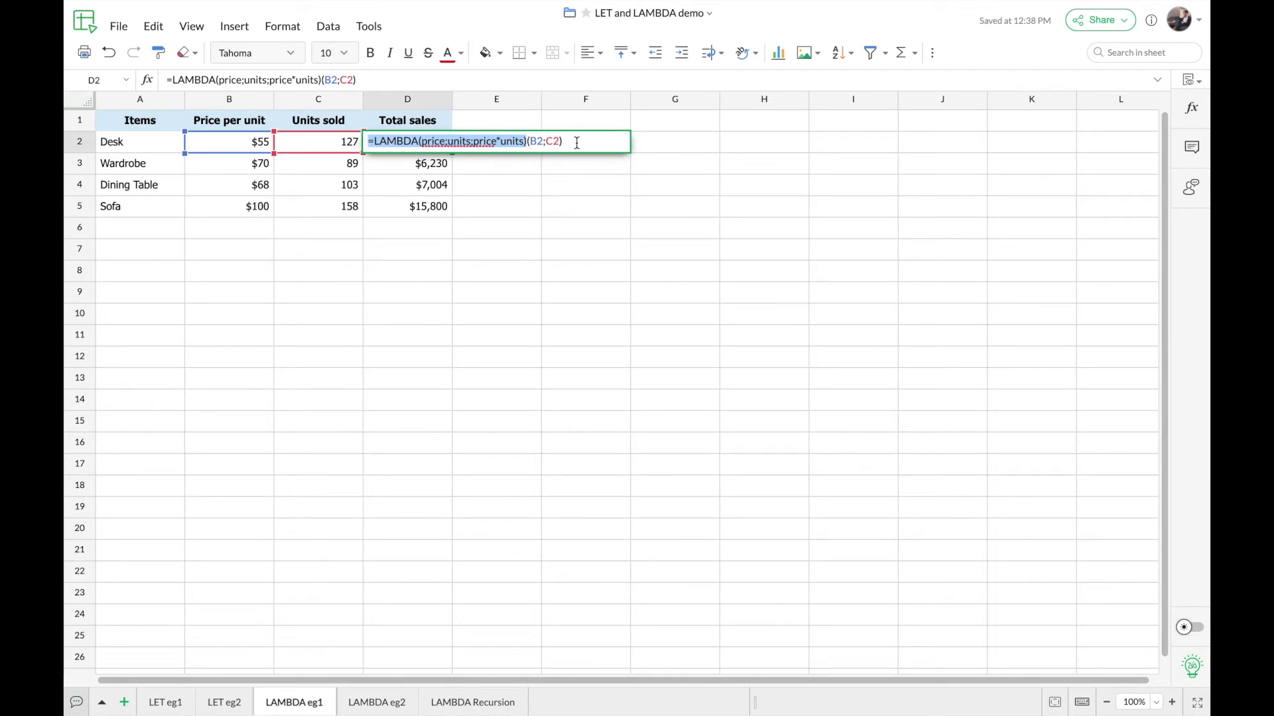
key(Escape)
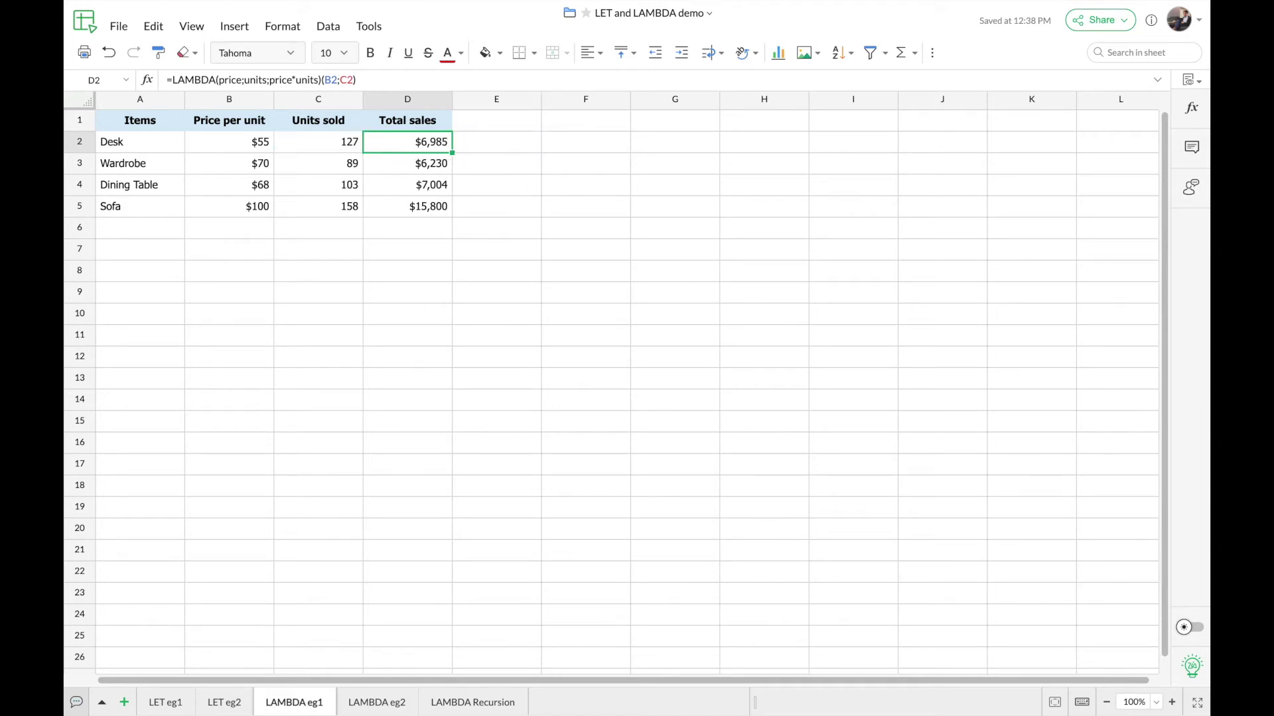
Define the name Total_sales so that it refers to the copied =LAMBDA(price;units;price*units)
click(236, 27)
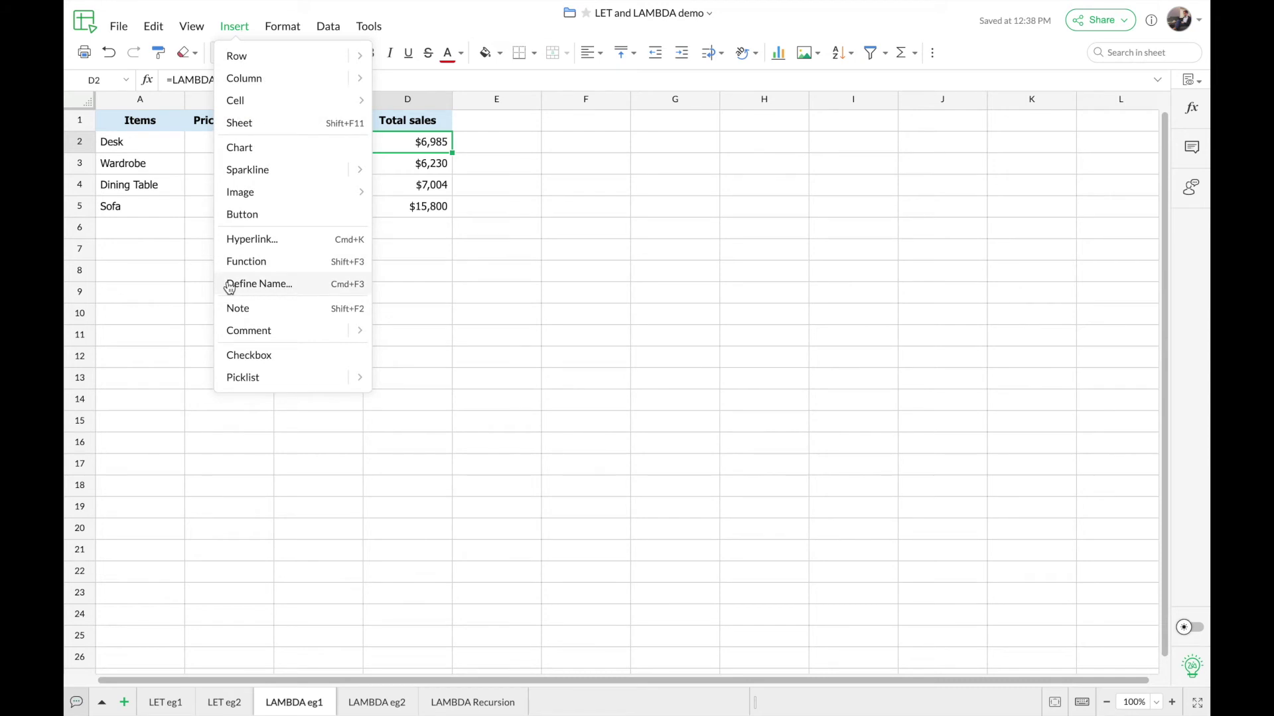
click(310, 288)
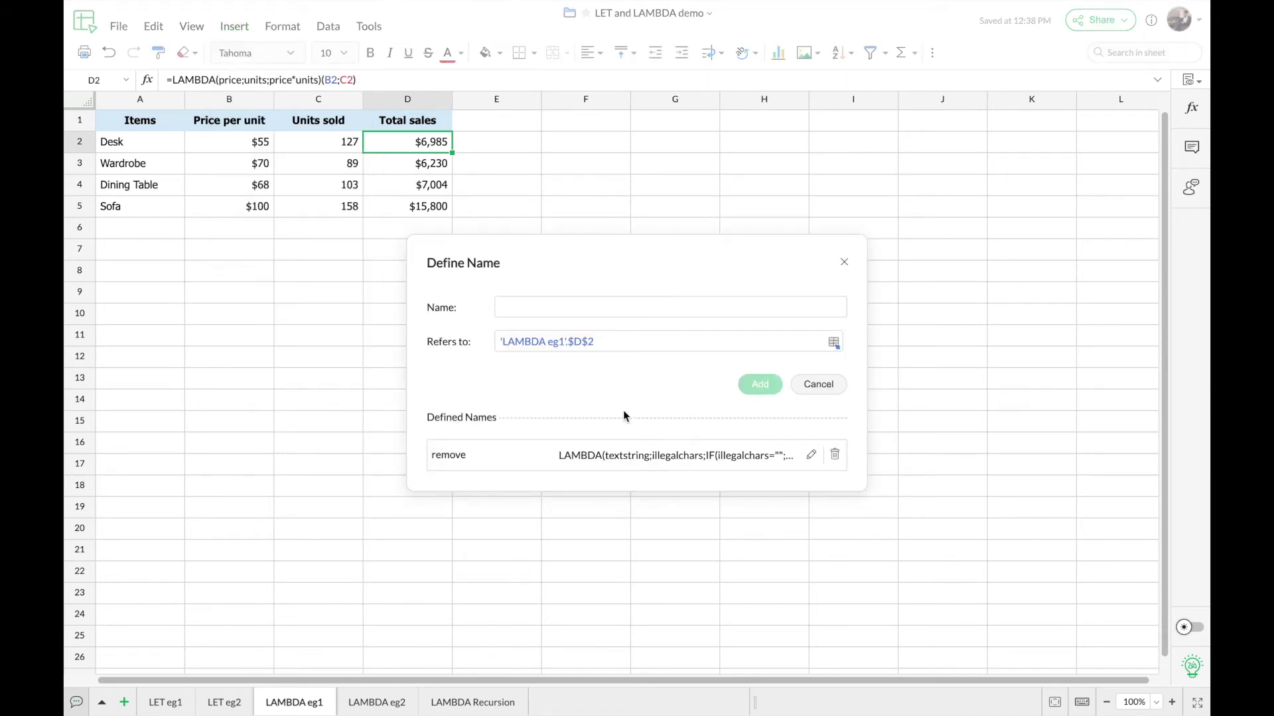
click(499, 307)
click(600, 339)
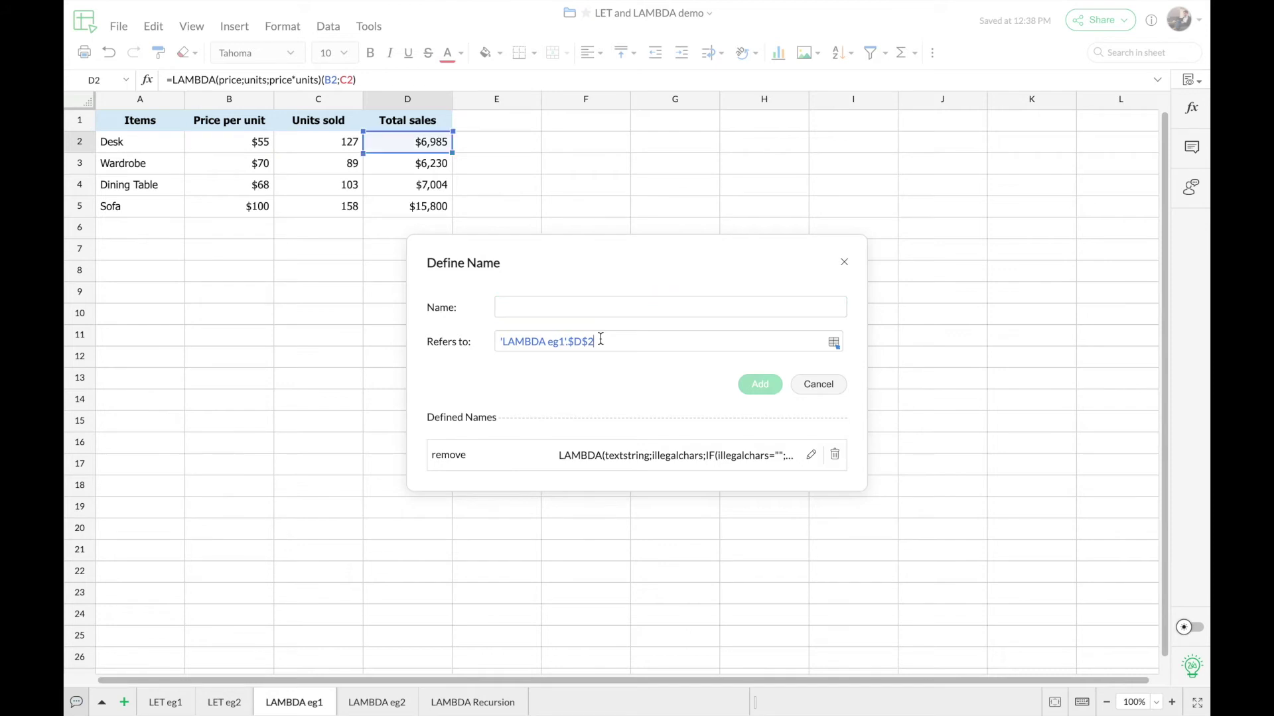
key(BackSpace)
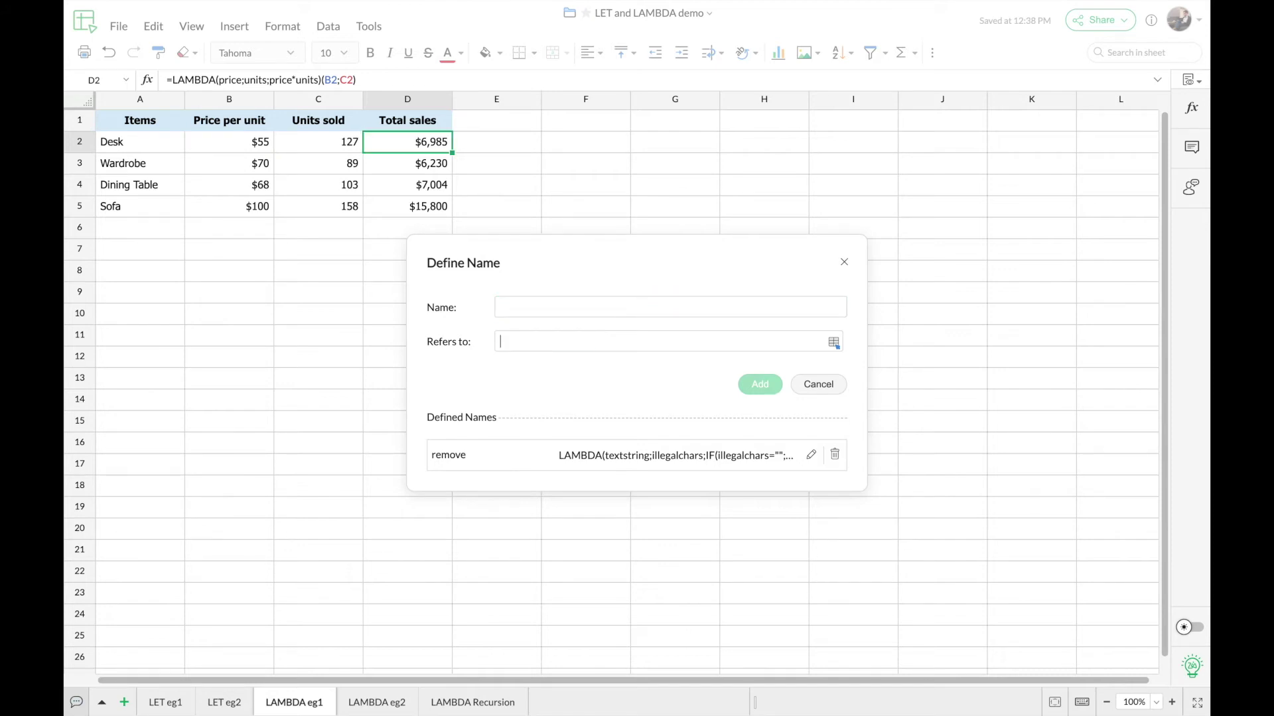
key(ctrl+v)
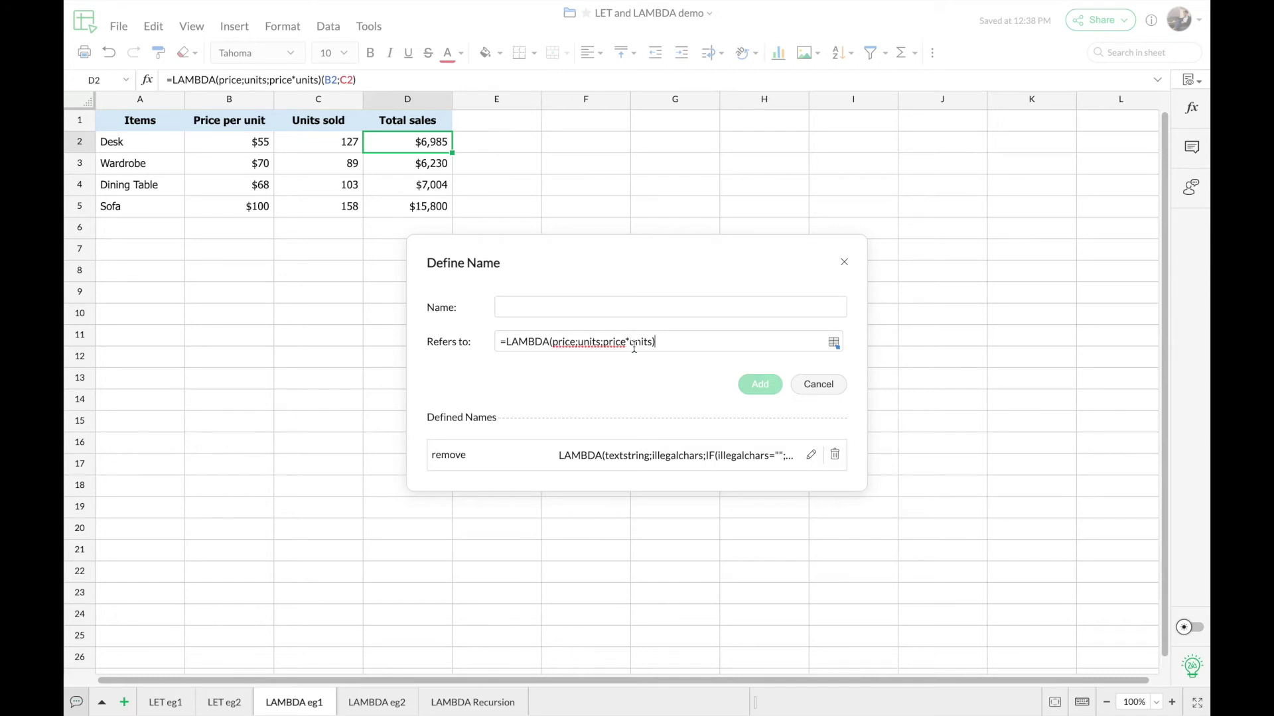
click(556, 309)
text(Total_sales)
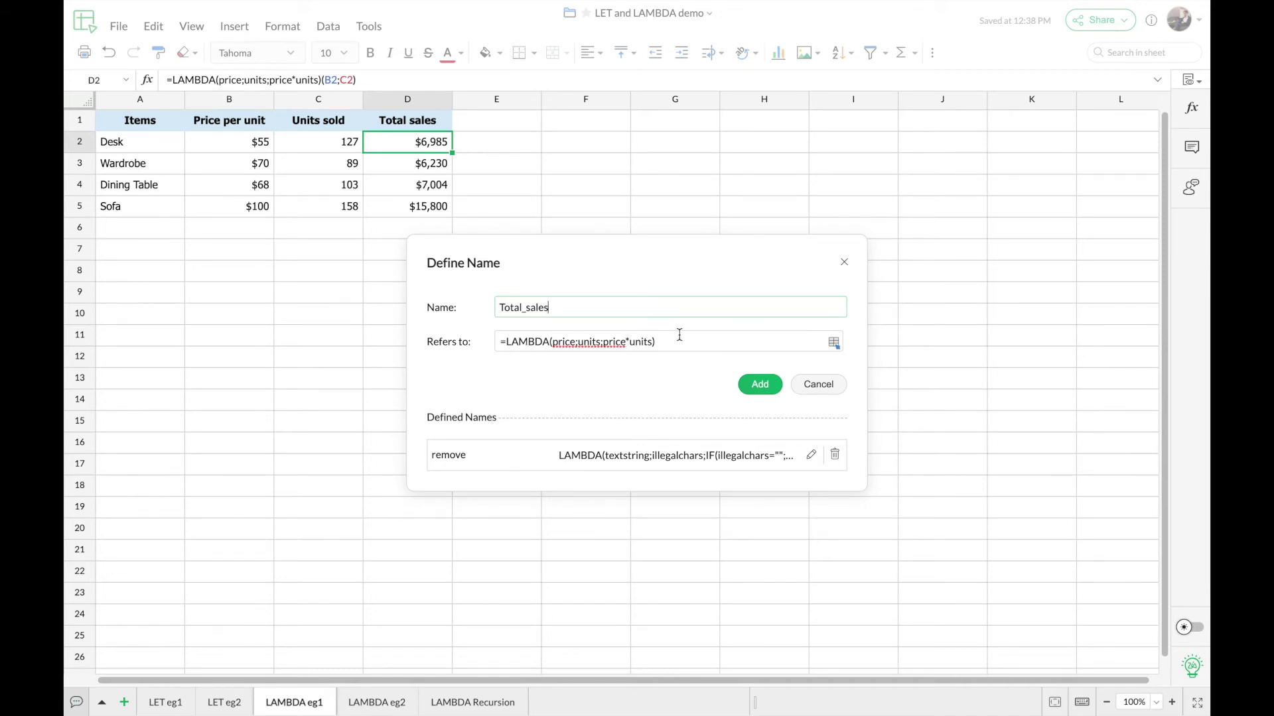
click(760, 386)
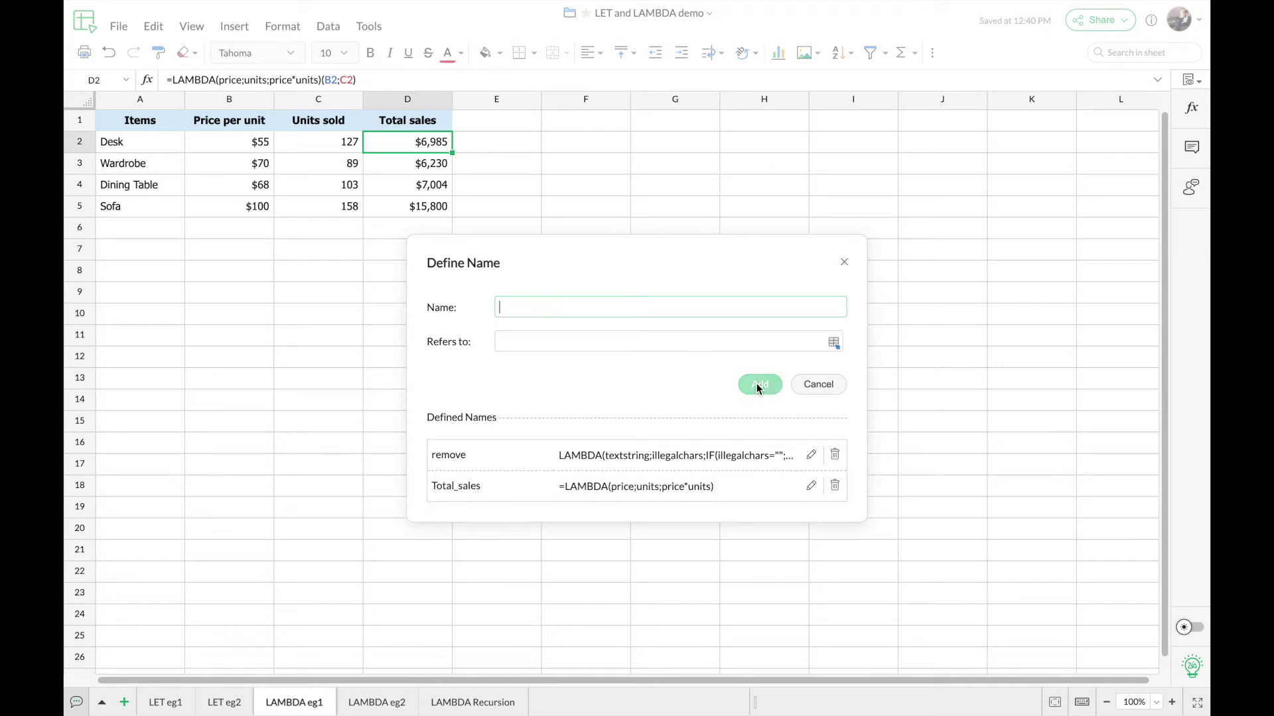
click(844, 262)
Begin a formula in the Desk row's cell E2 that calls the named function Total_sales
click(502, 145)
text(=)
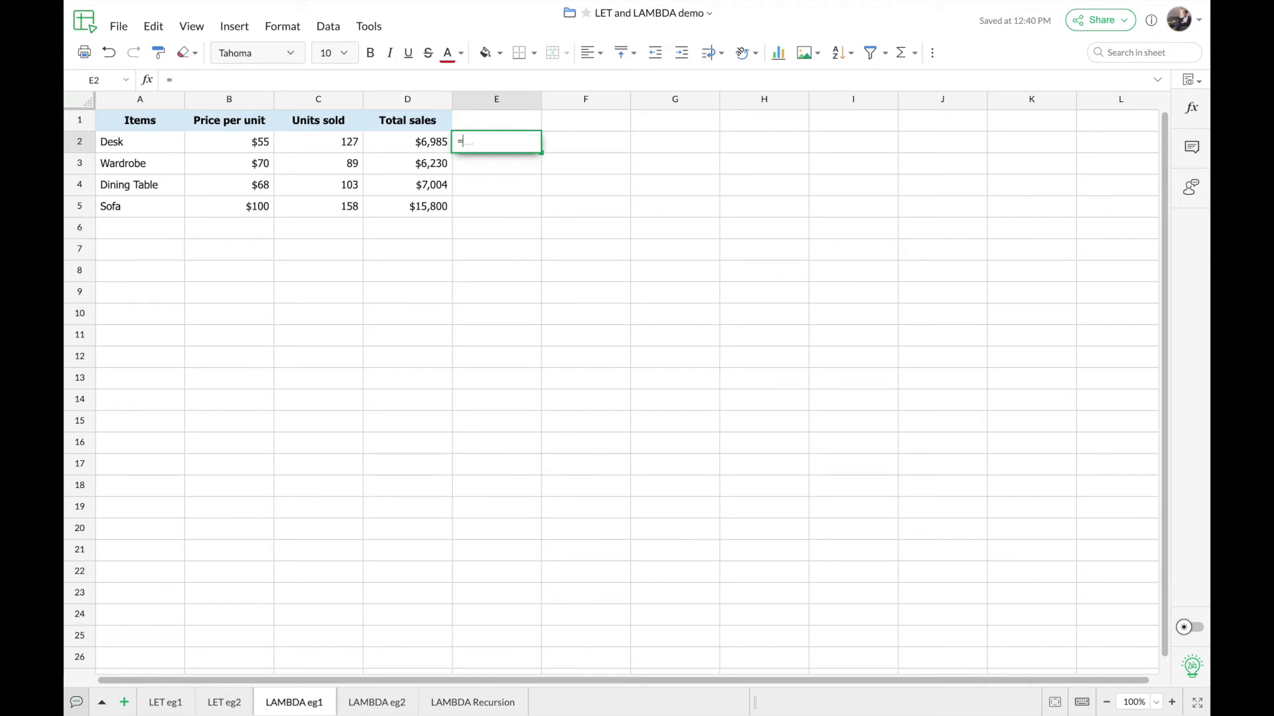
text(tot)
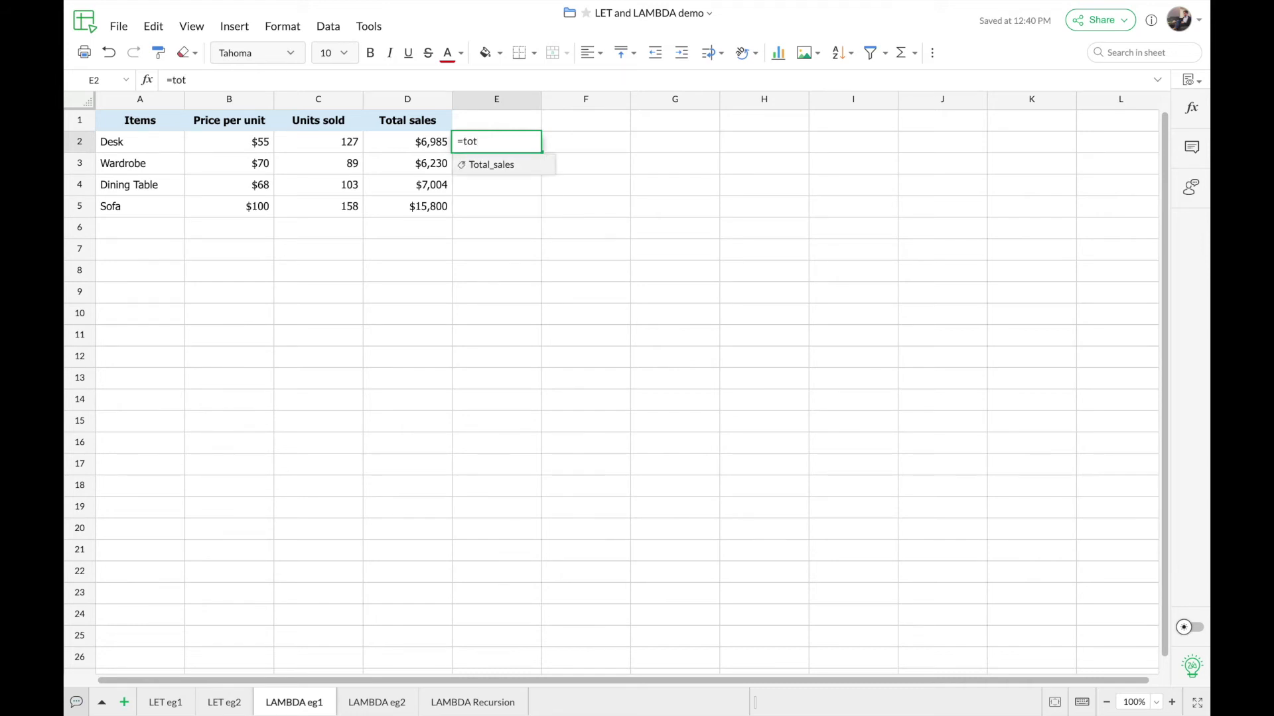
mouse_move(496, 171)
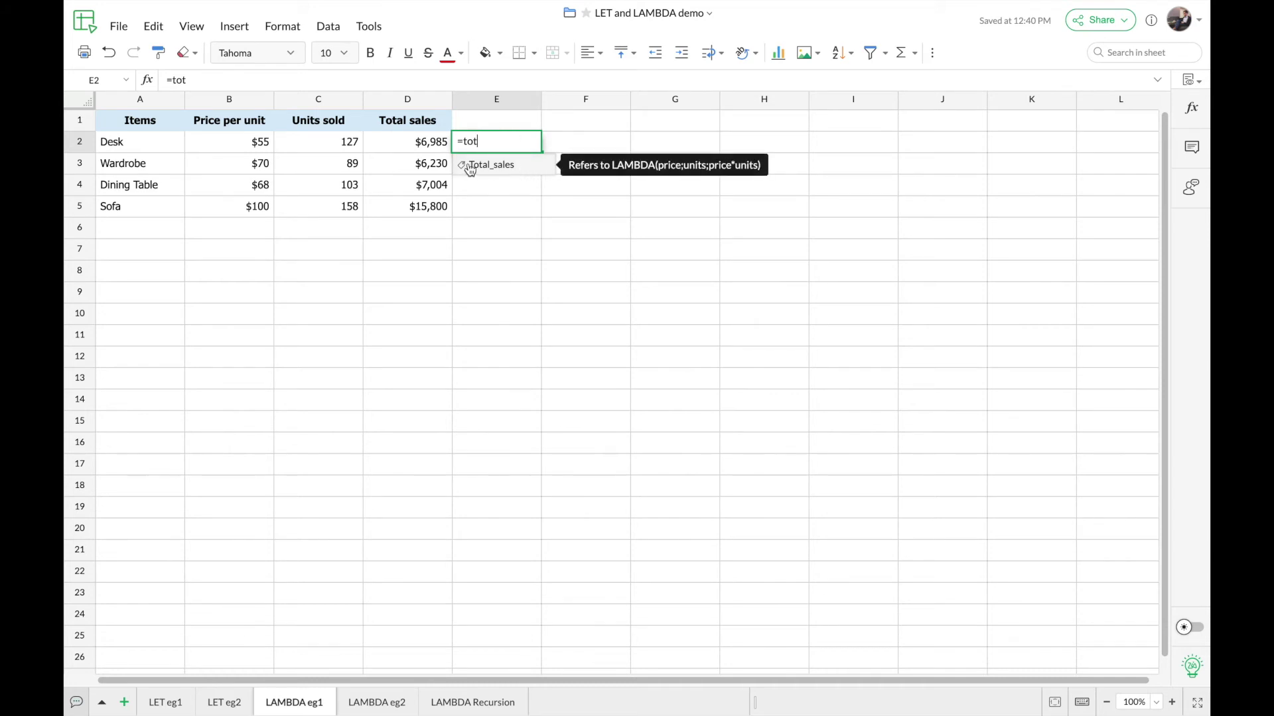
click(522, 166)
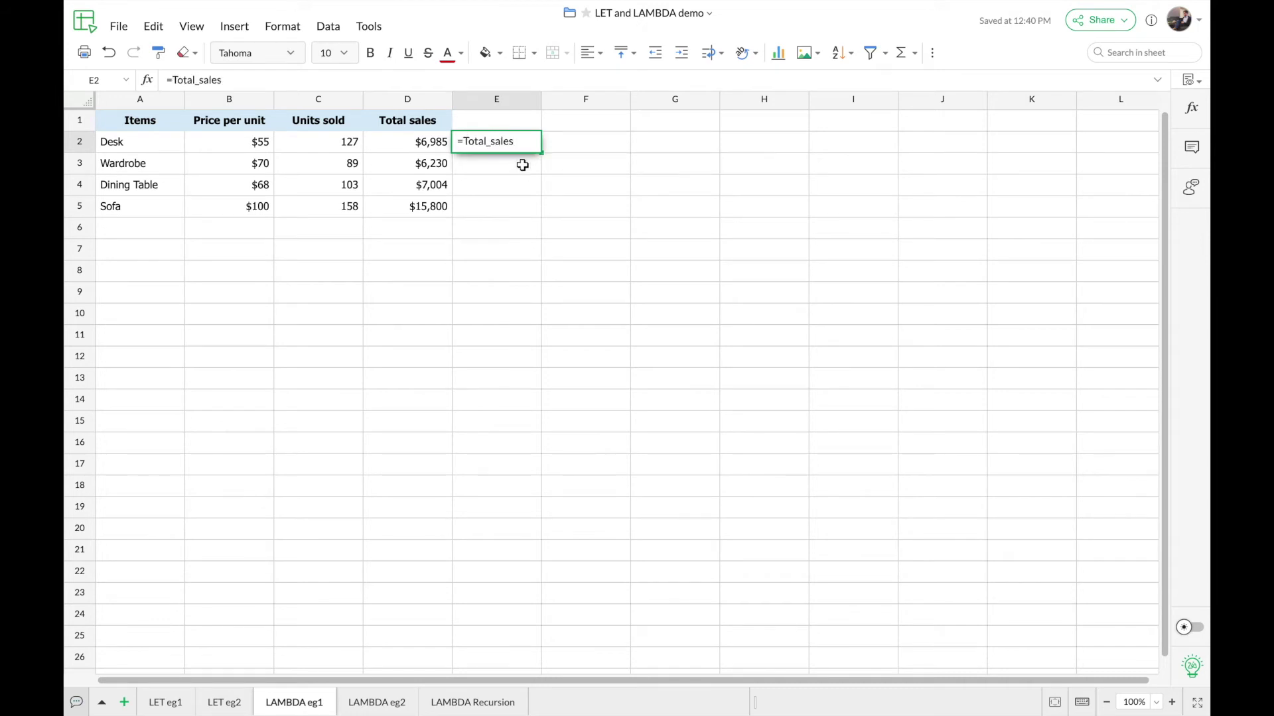
Pass (B2,C2) to Total_sales in E2 and fill the formula down through the Sofa row
text(()
click(262, 142)
text(,)
click(311, 146)
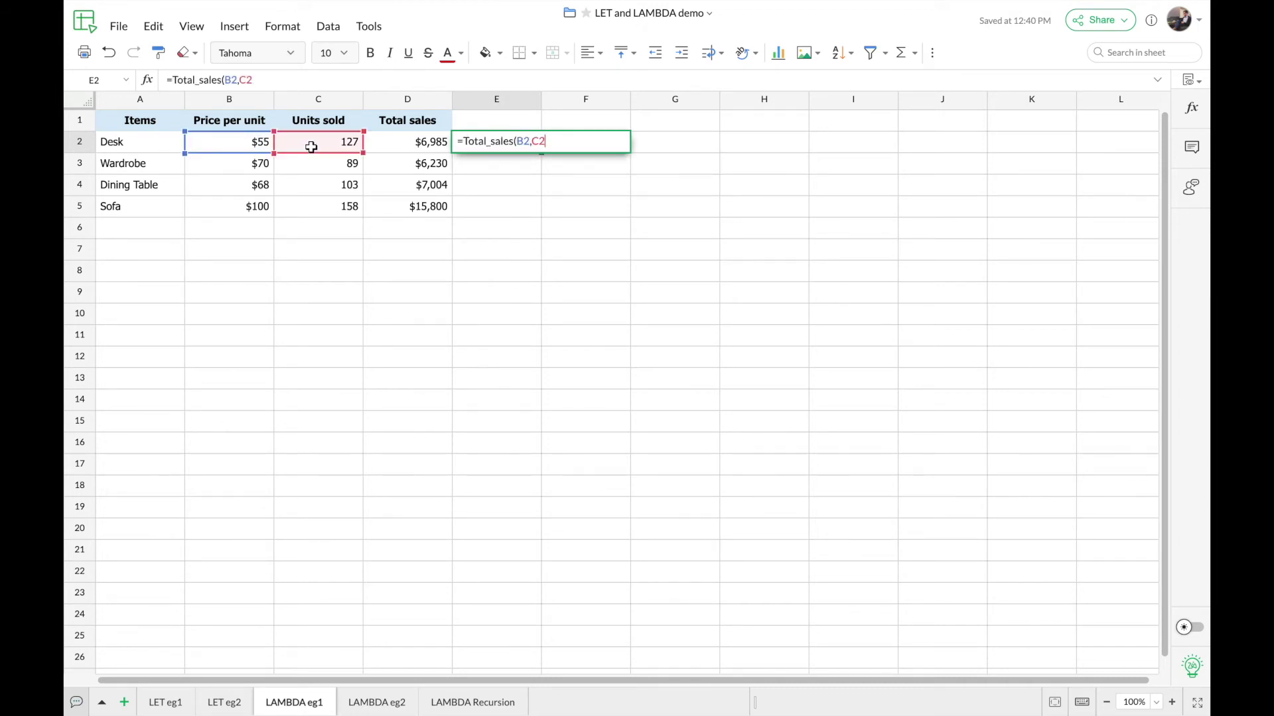
text())
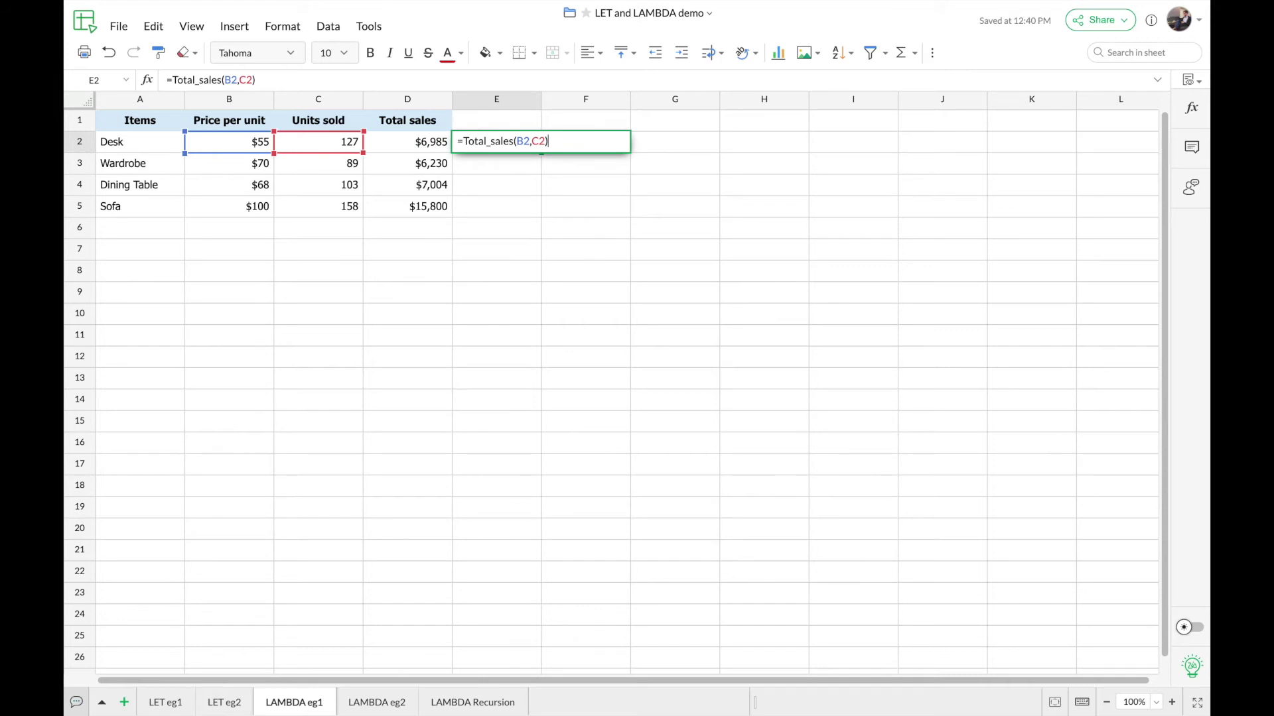
key(Return)
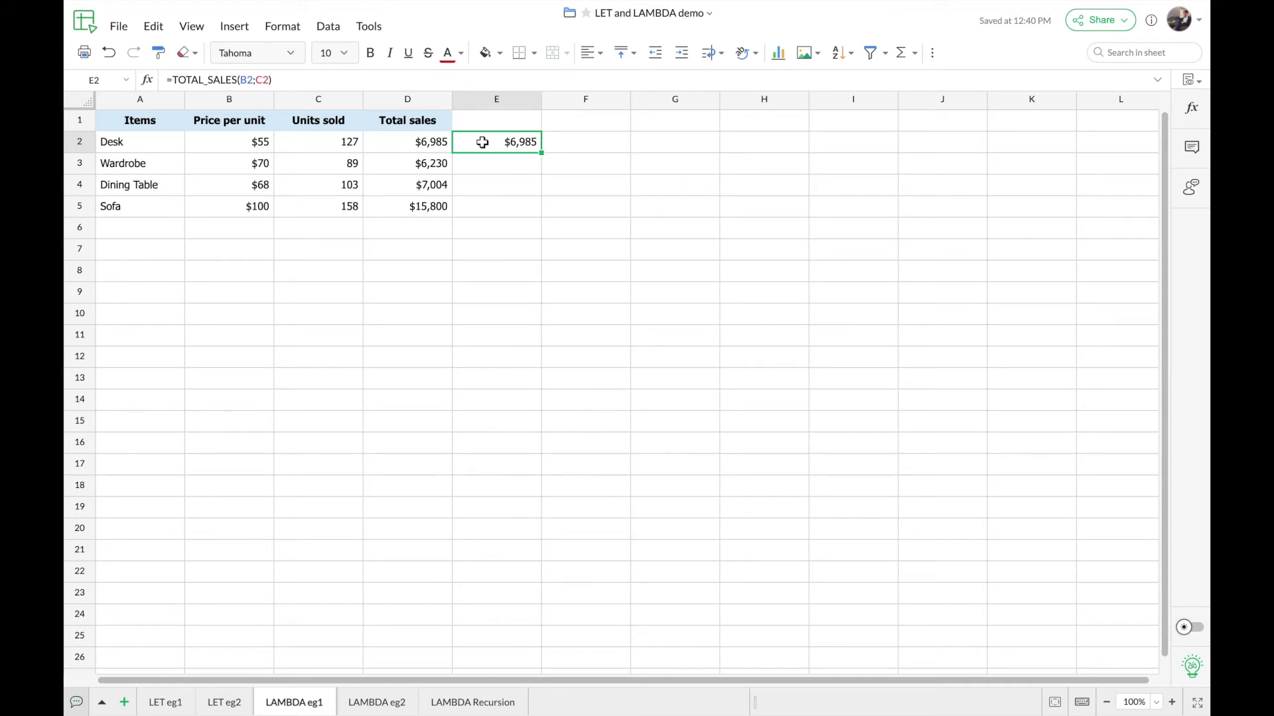
double_click(542, 154)
click(574, 184)
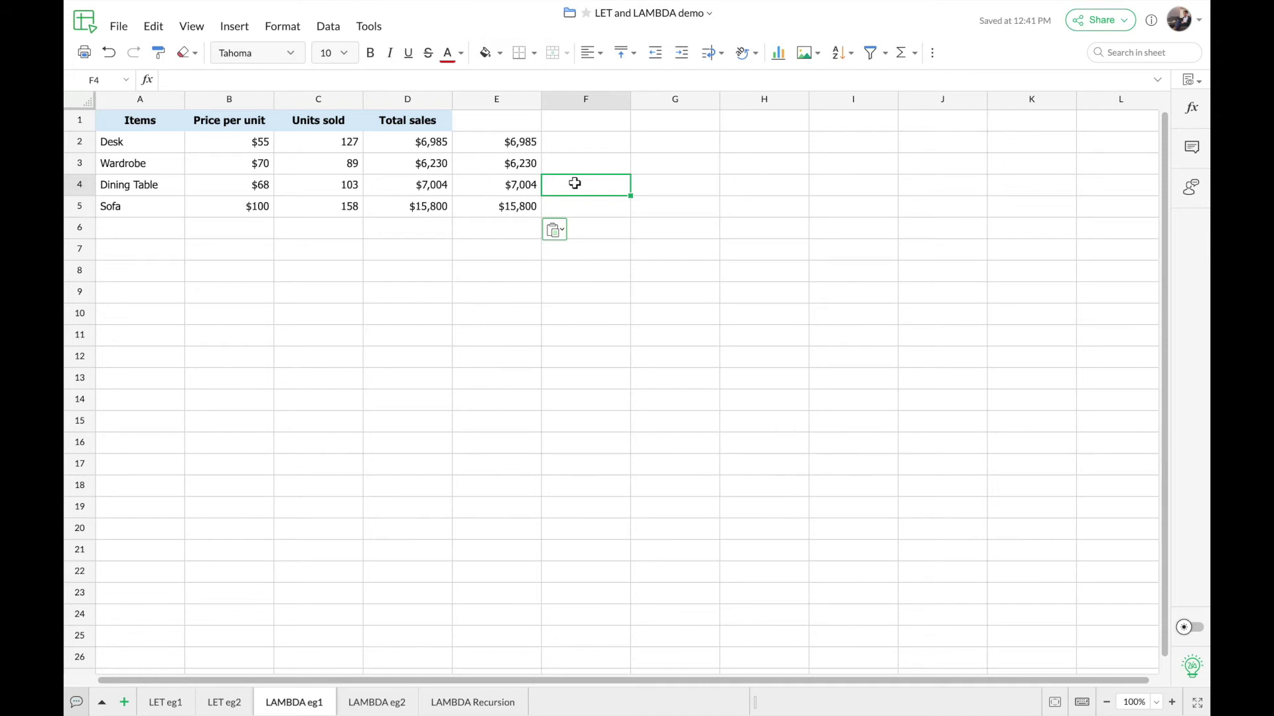
On the LAMBDA eg2 sheet, examine the SORTBY formula in G1 that ranks the sales reps without LAMBDA
key(ctrl+Page_Down)
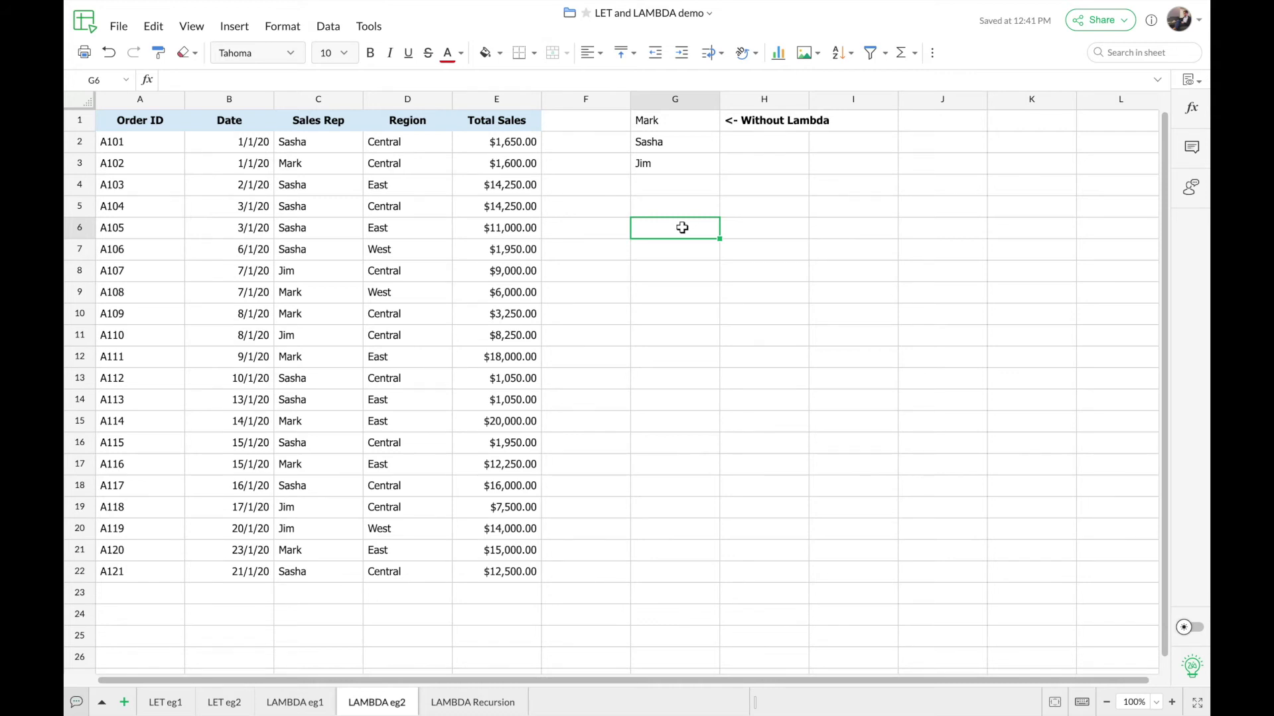
click(683, 122)
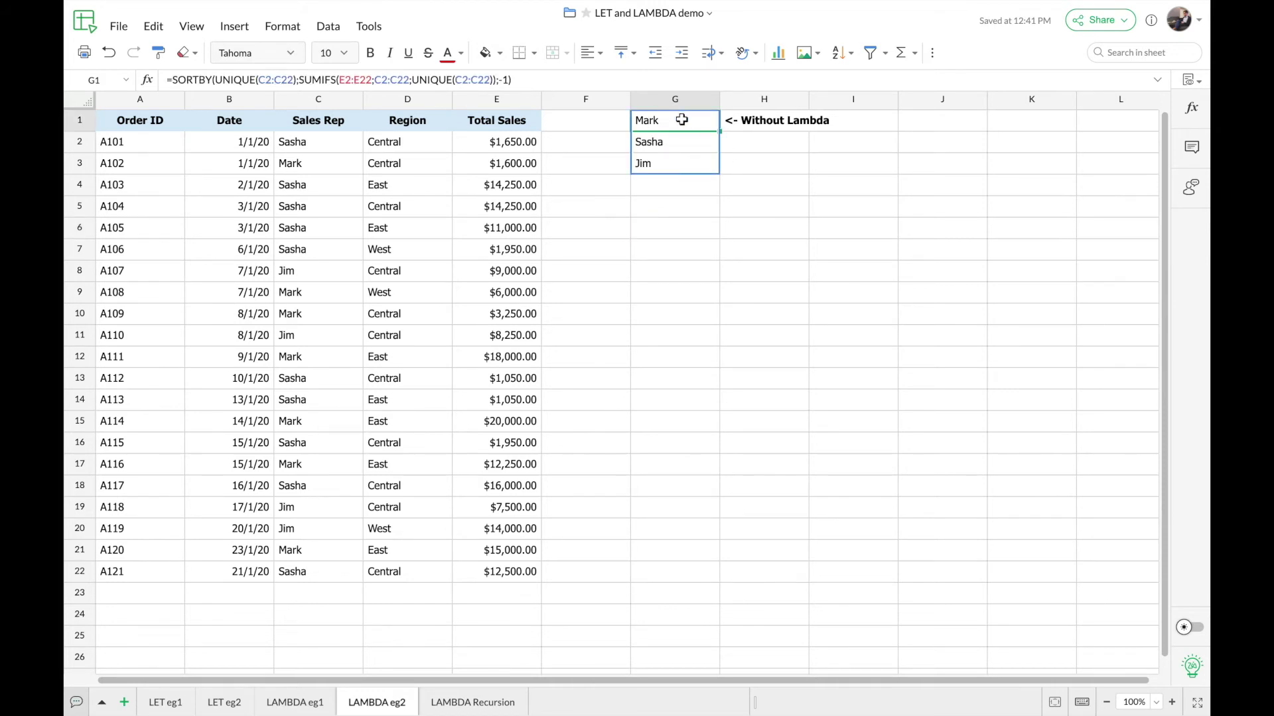
double_click(682, 119)
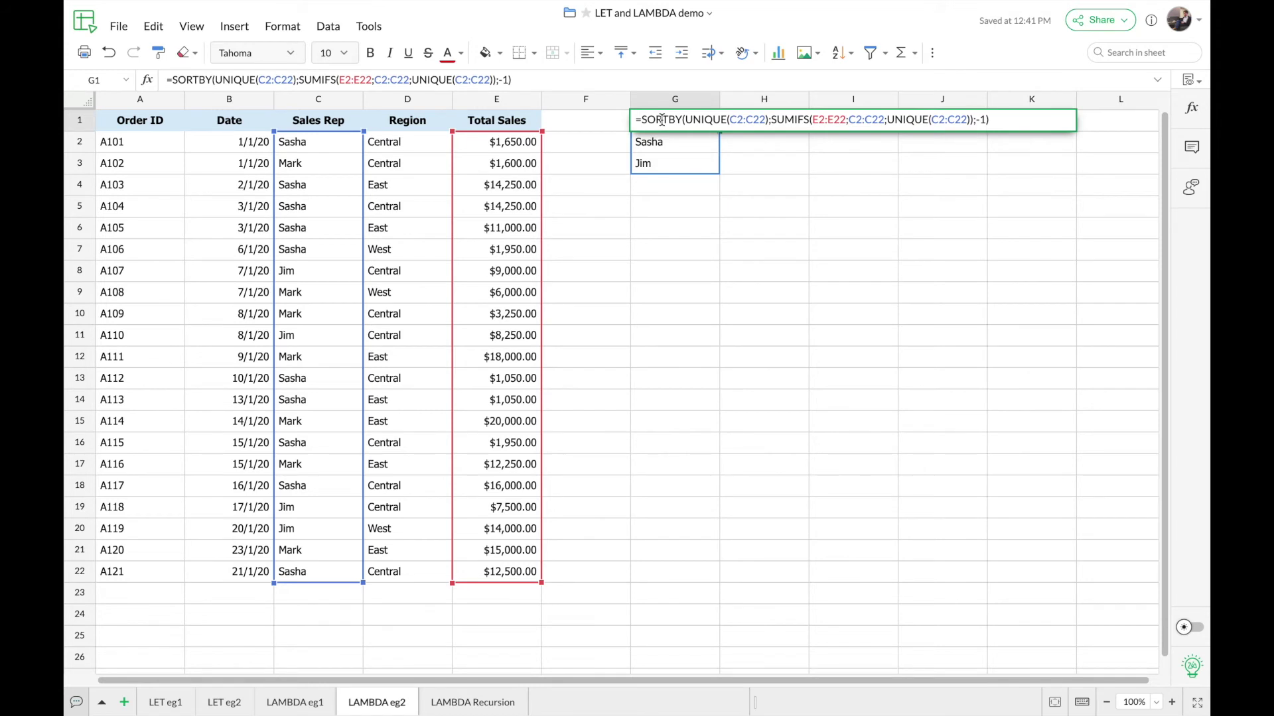
key(Return)
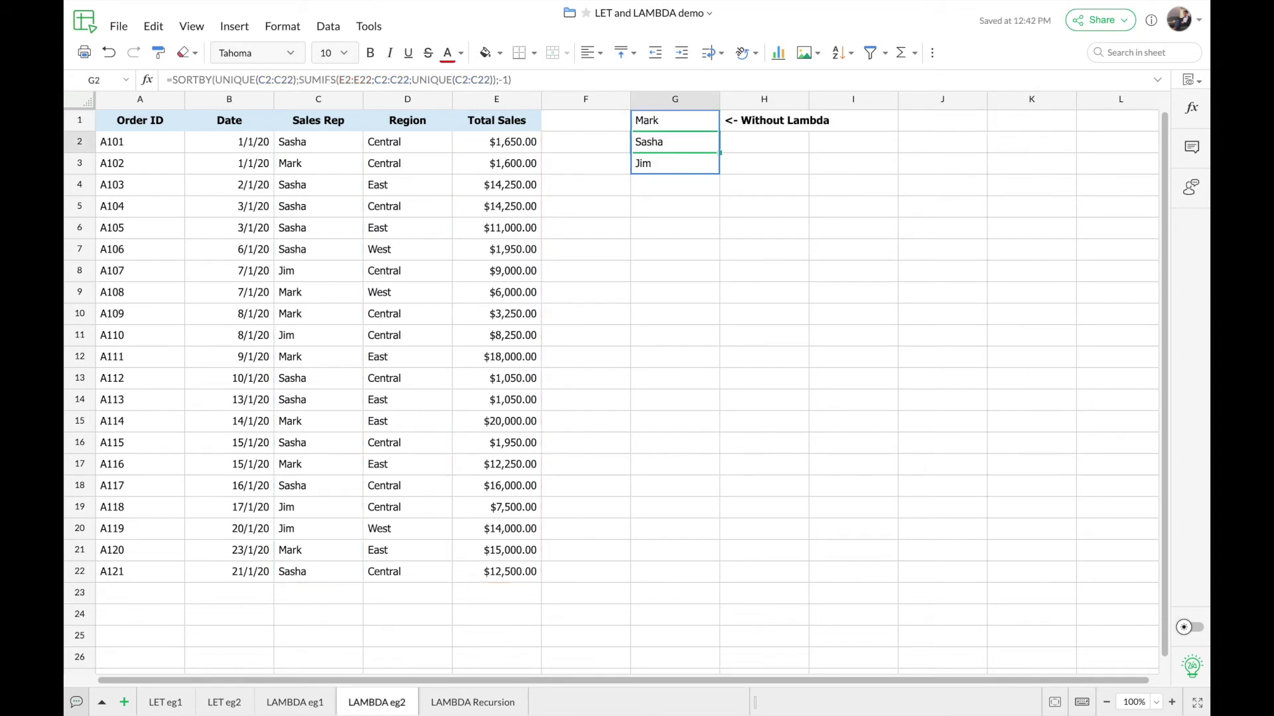
Begin a LAMBDA formula in G6 with the parameters reps and sales
click(677, 226)
text(=lambda)
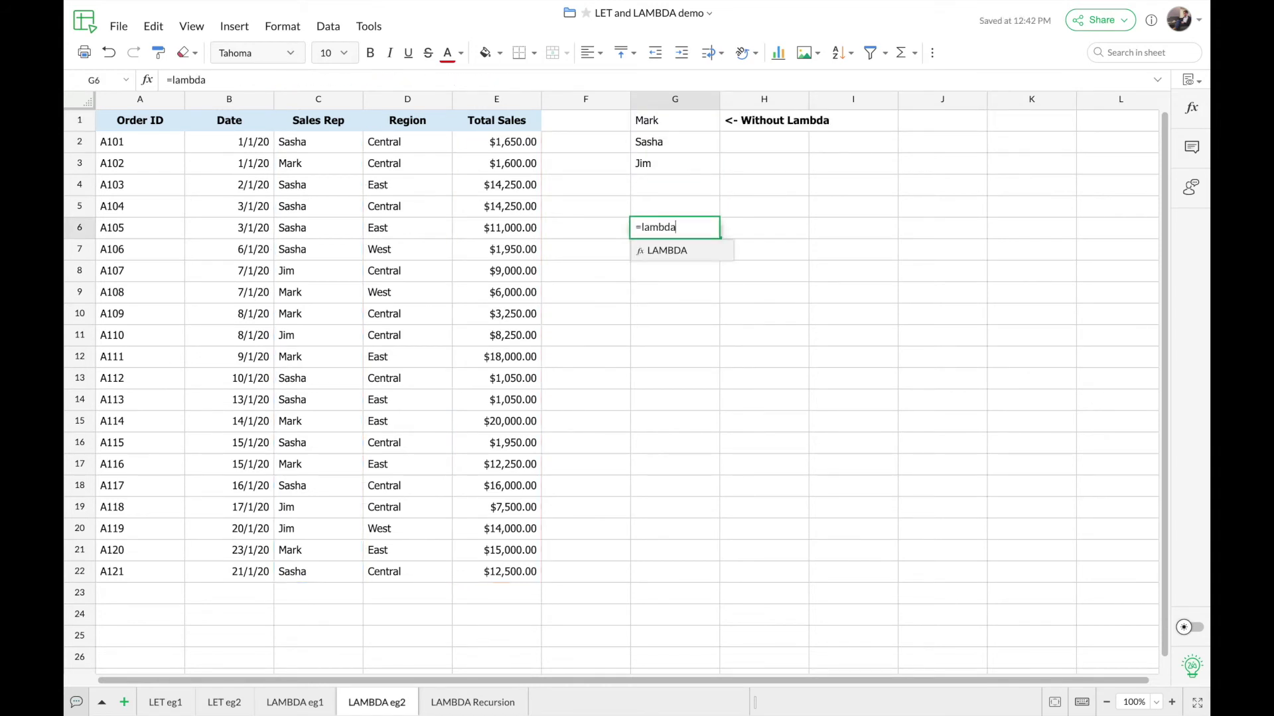
key(Tab)
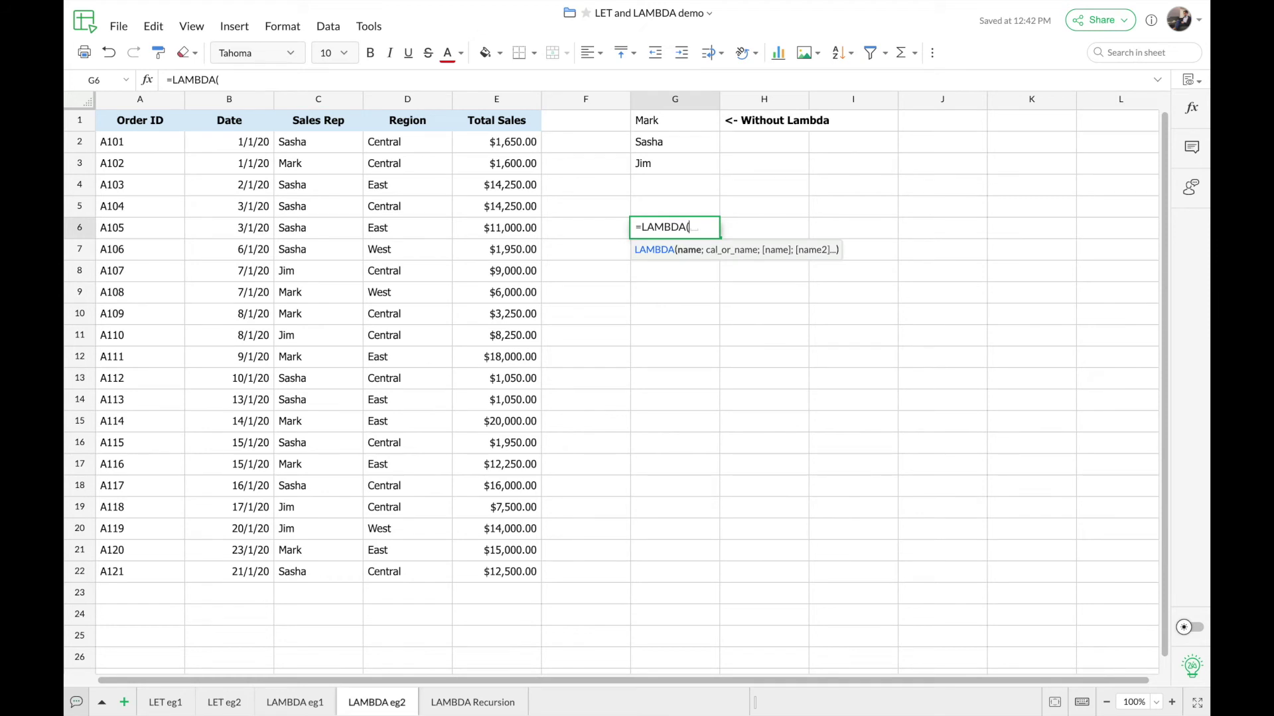
text(reps,)
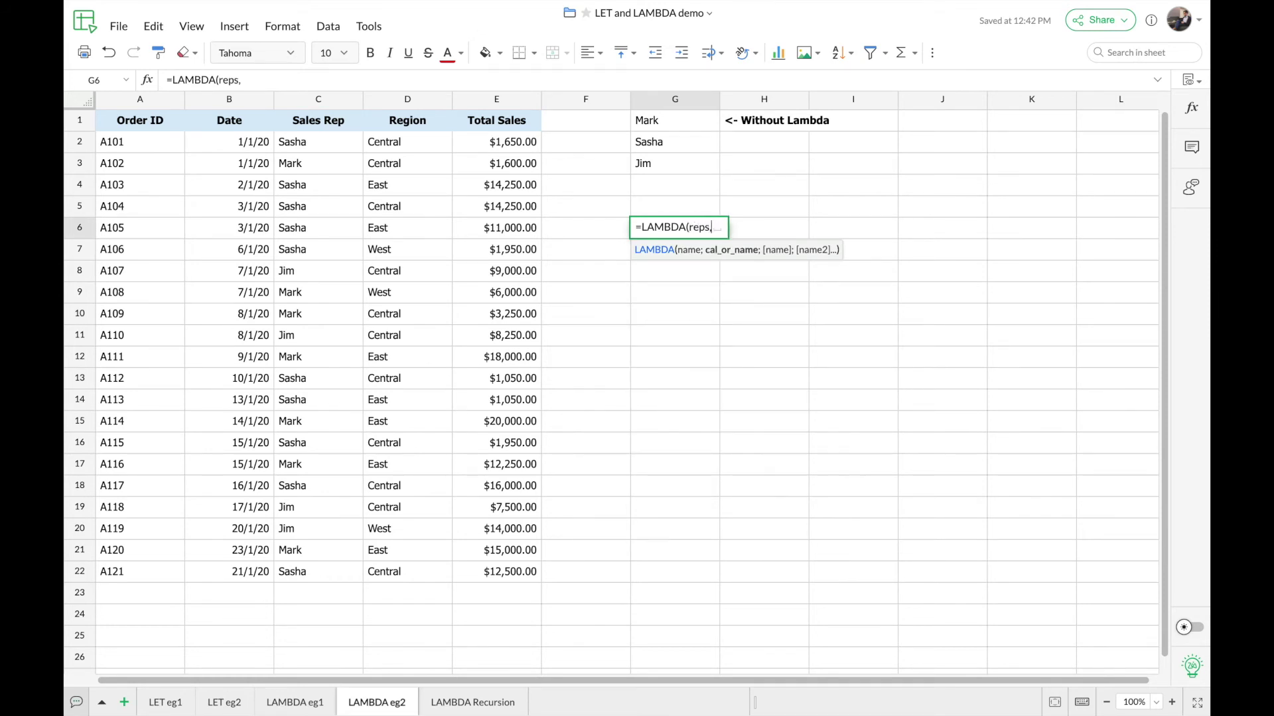
text(sales,)
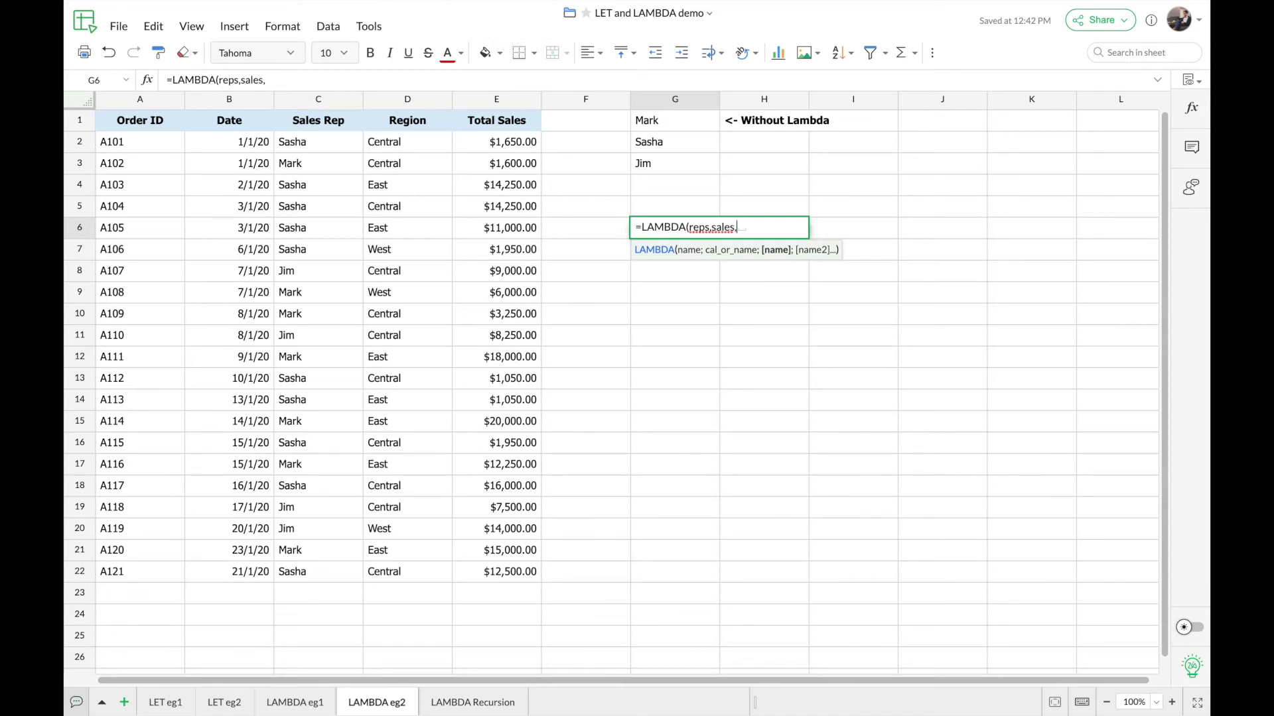
Add SORTBY as the LAMBDA's calculation in G6, with UNIQUE(reps) as the range to sort
text(sortby)
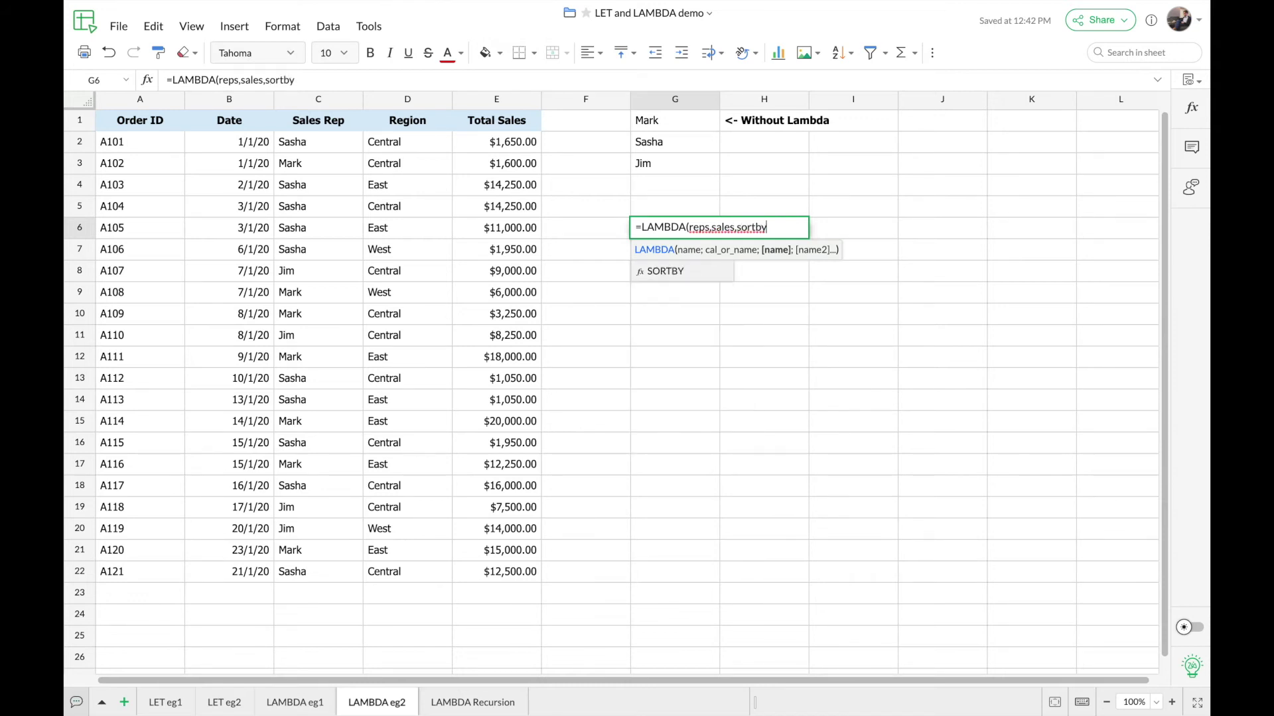
key(Tab)
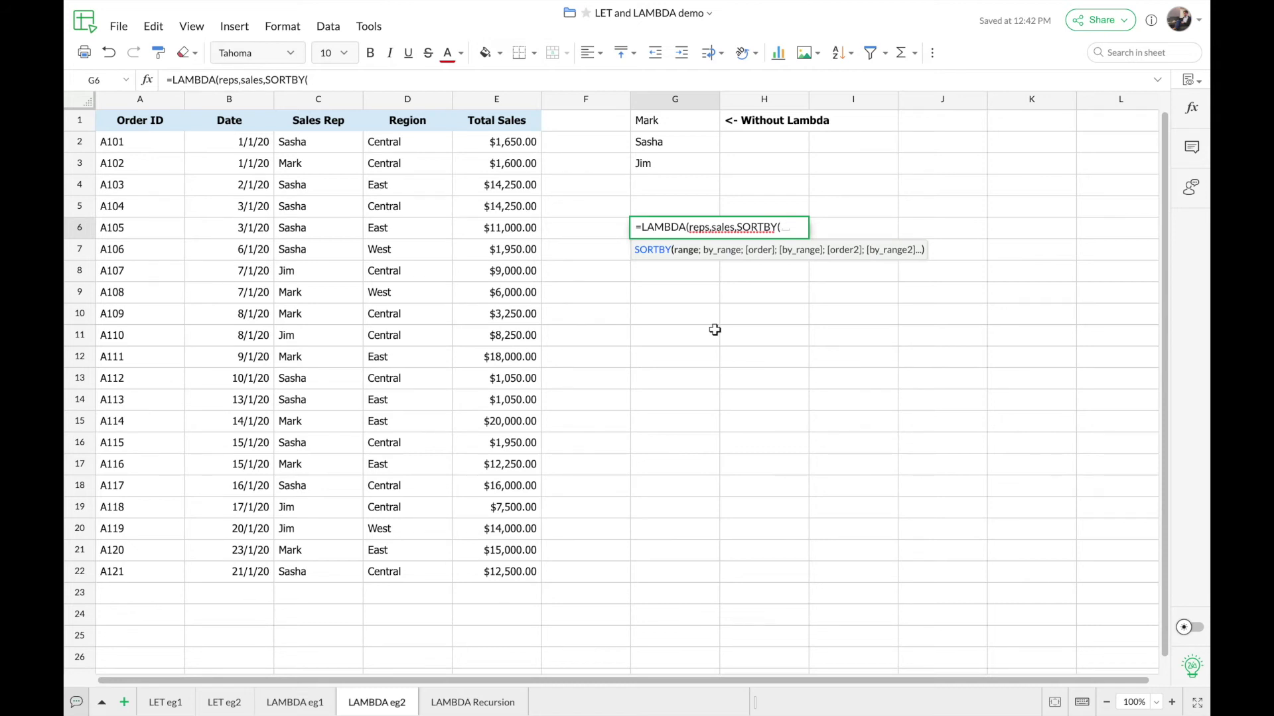
text(uniqu)
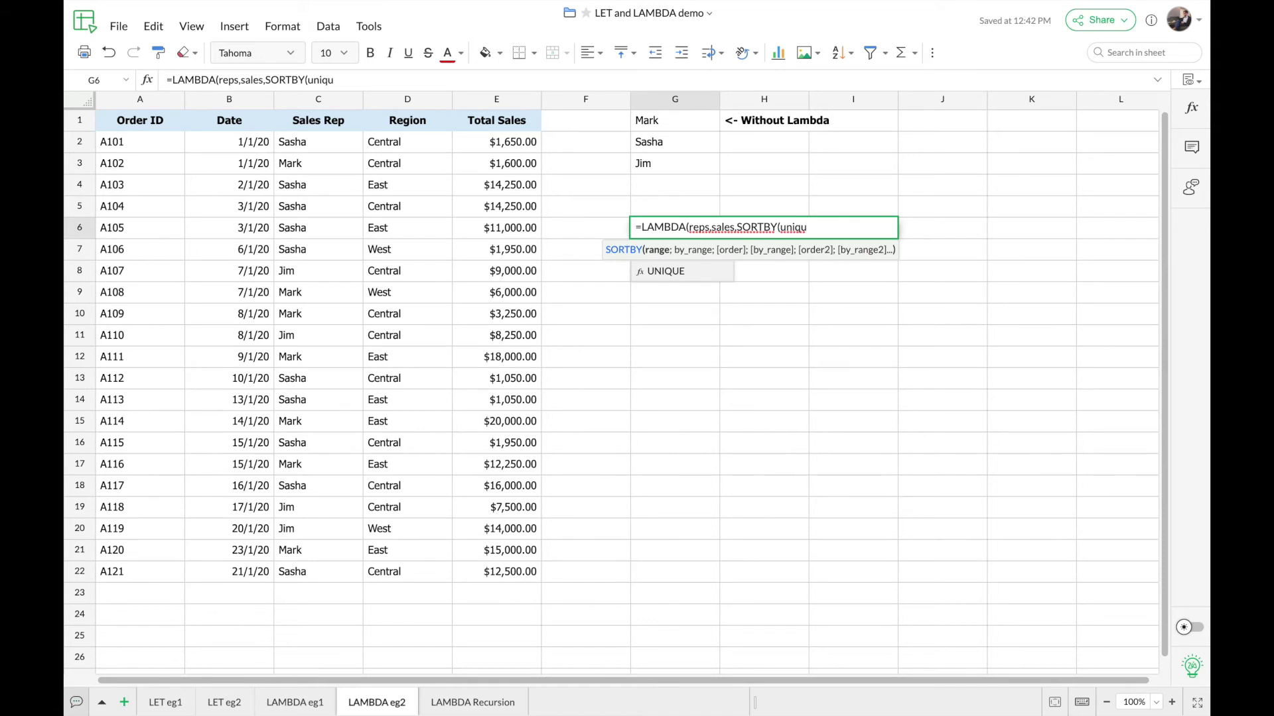
key(Tab)
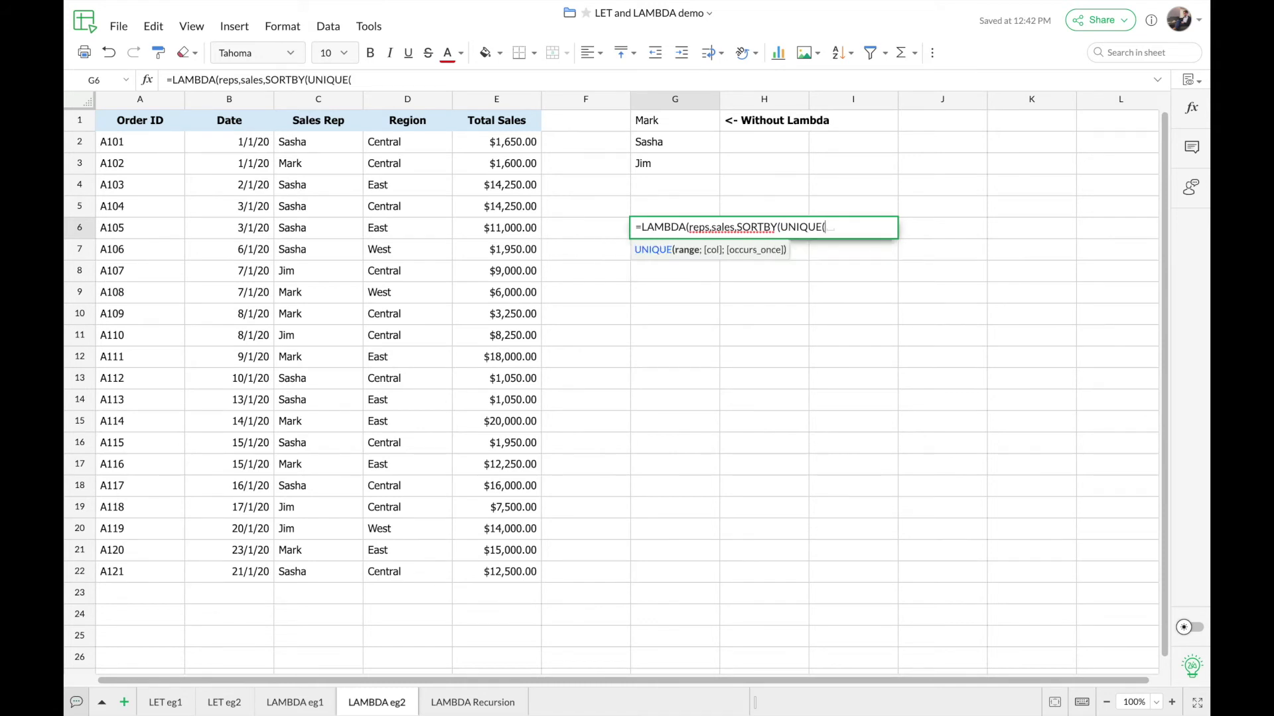
text(reps)
text())
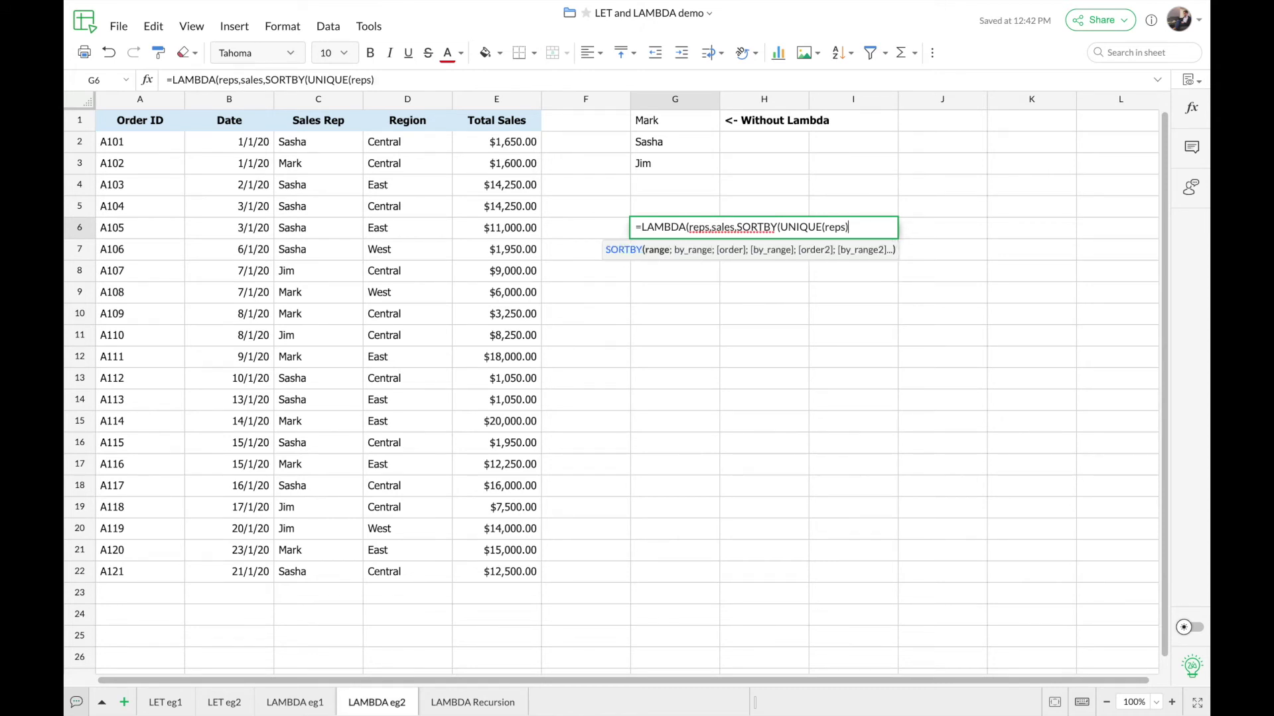
Complete the SORTBY in G6 with SUMIFS(sales,reps,UNIQUE(reps)) as the sort range and -1 as the order, closing the LAMBDA
text(,SUMI)
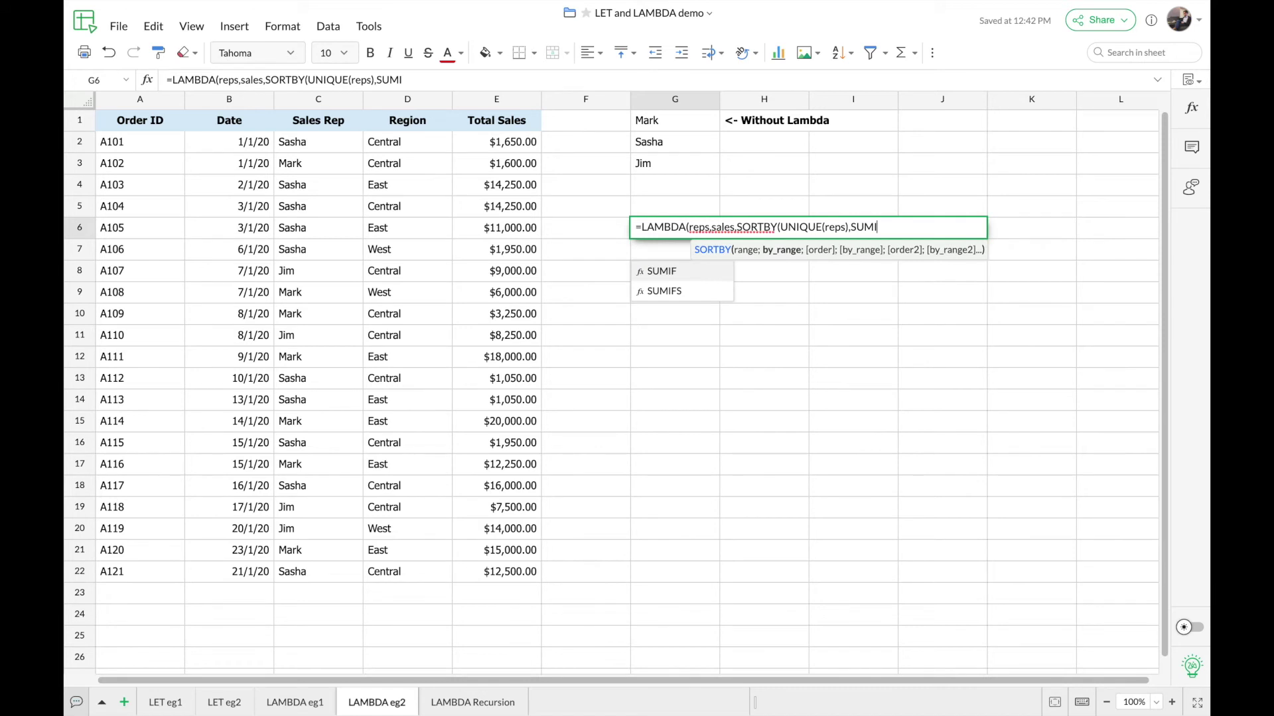
text(fs)
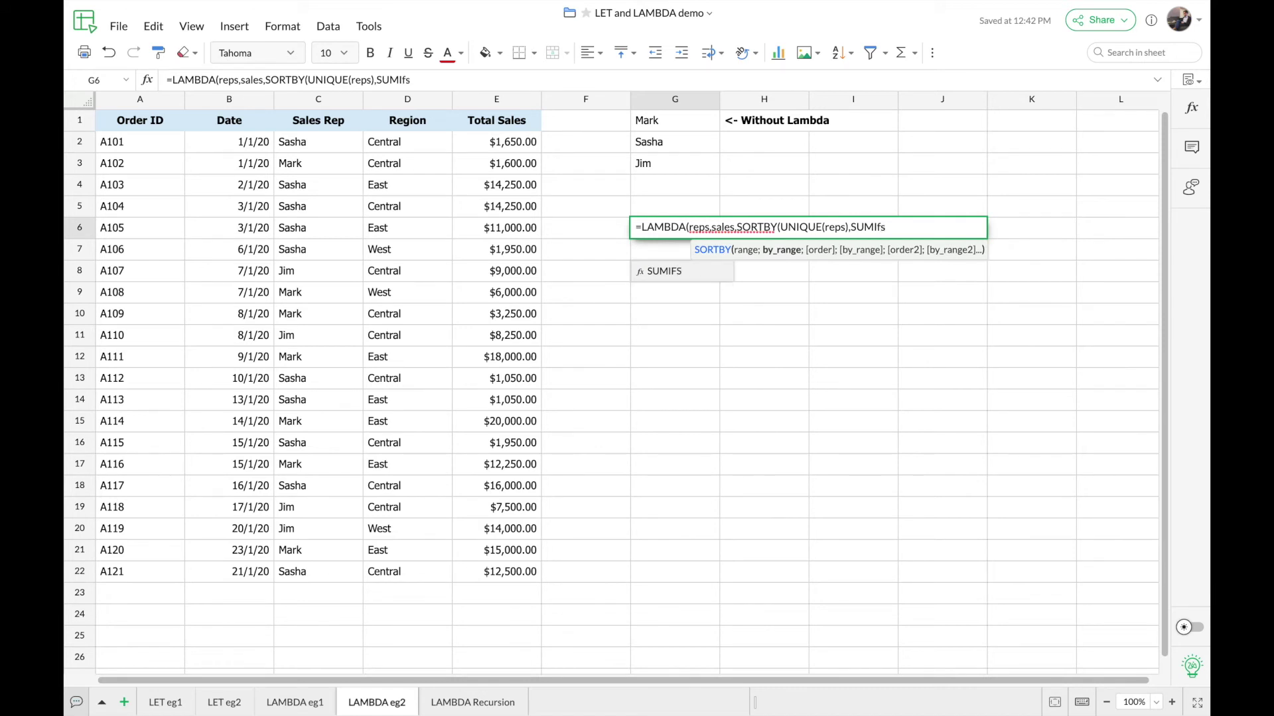
key(Tab)
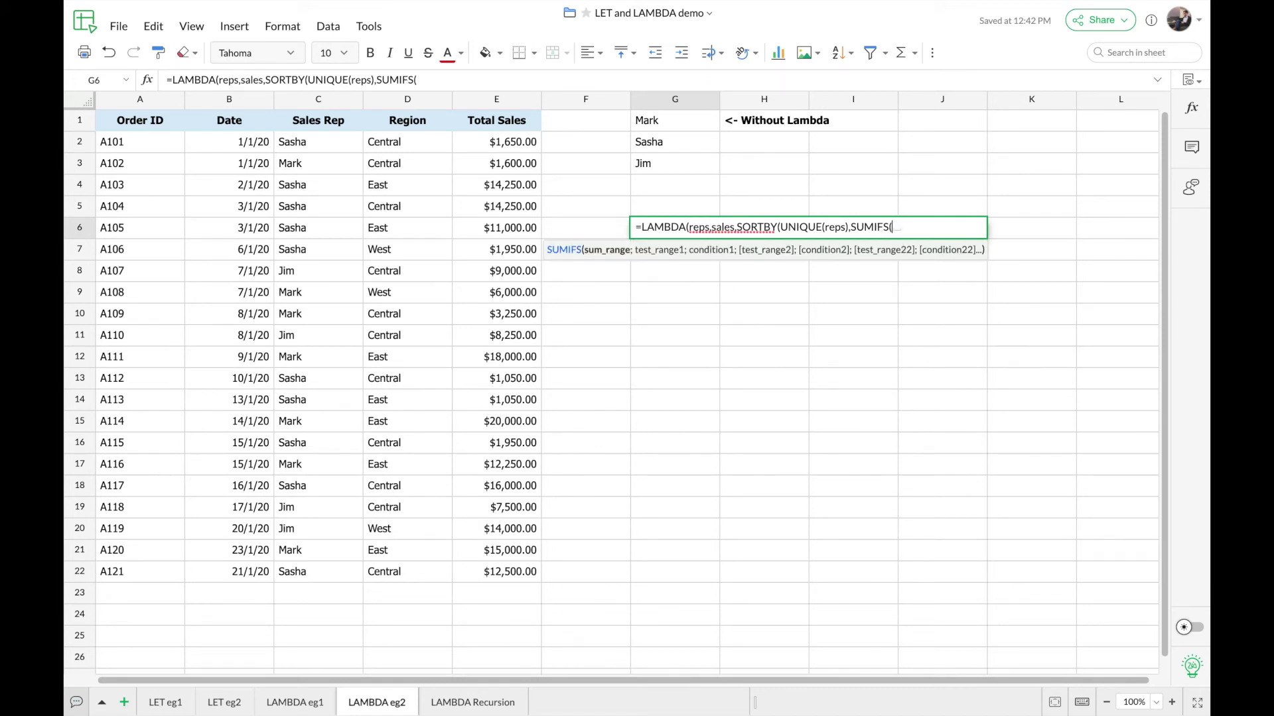
text(sales,reps)
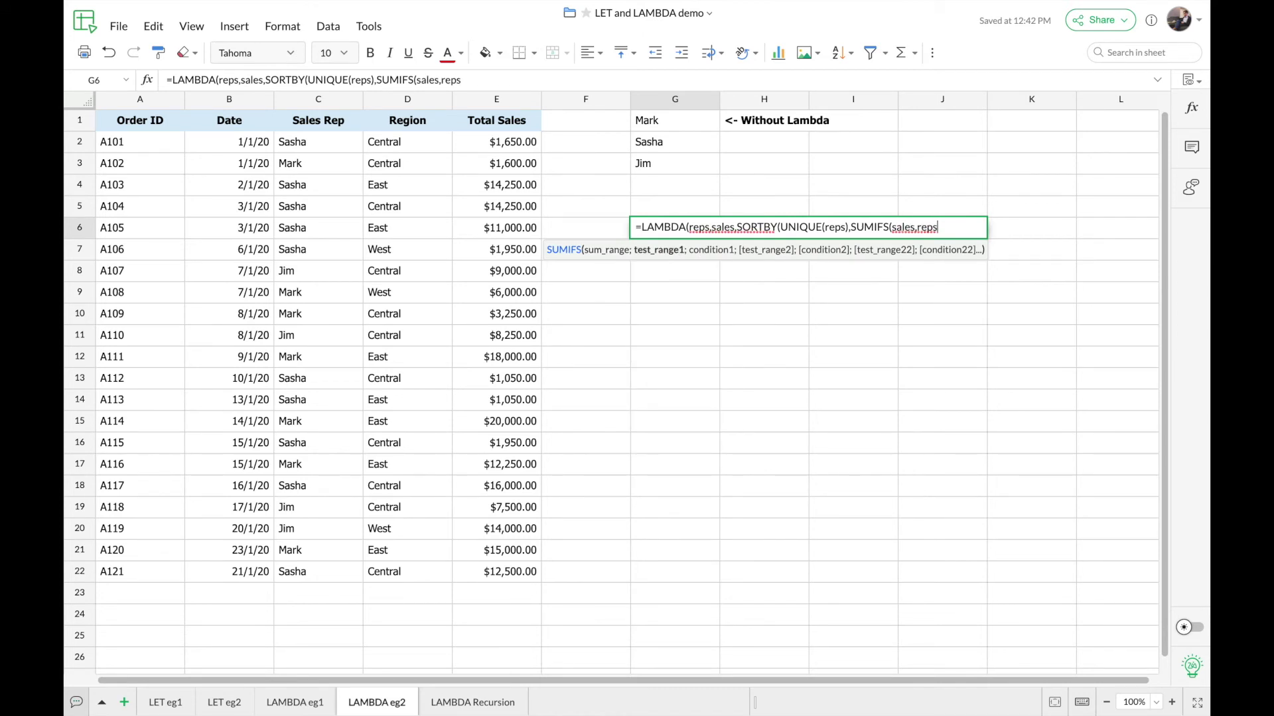
text(,uniquw)
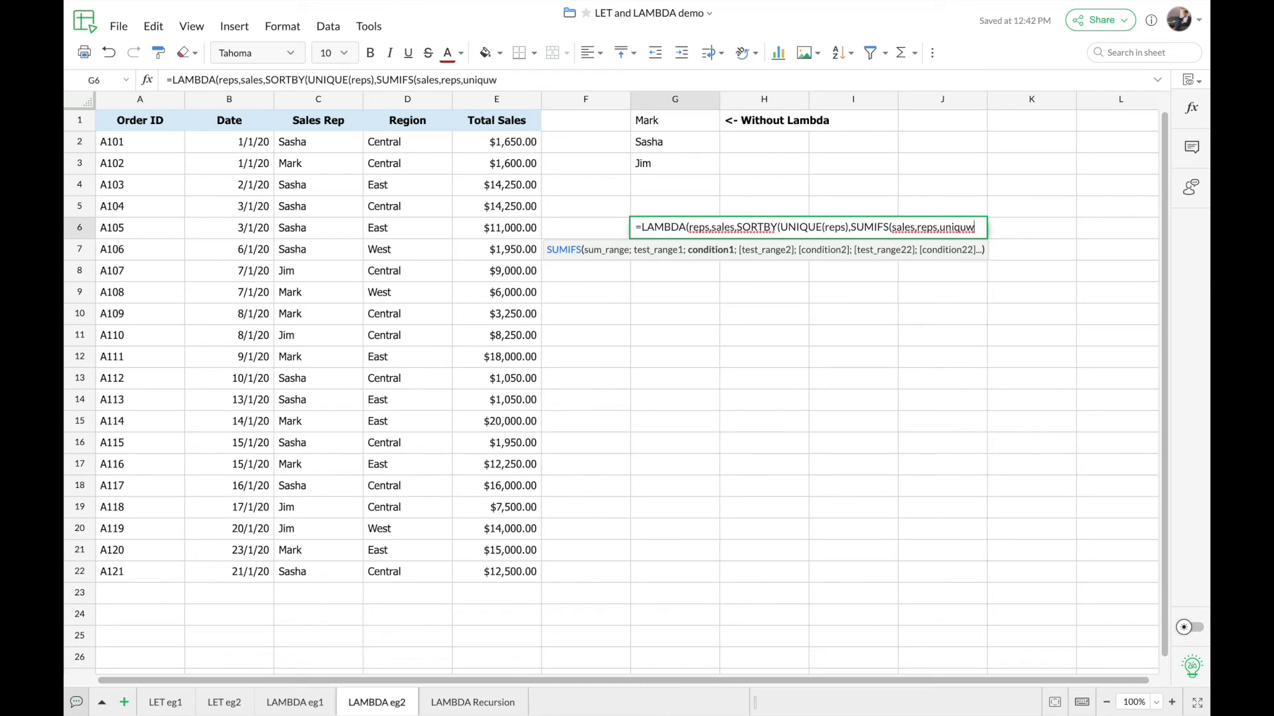
key(Tab)
text(reps)))
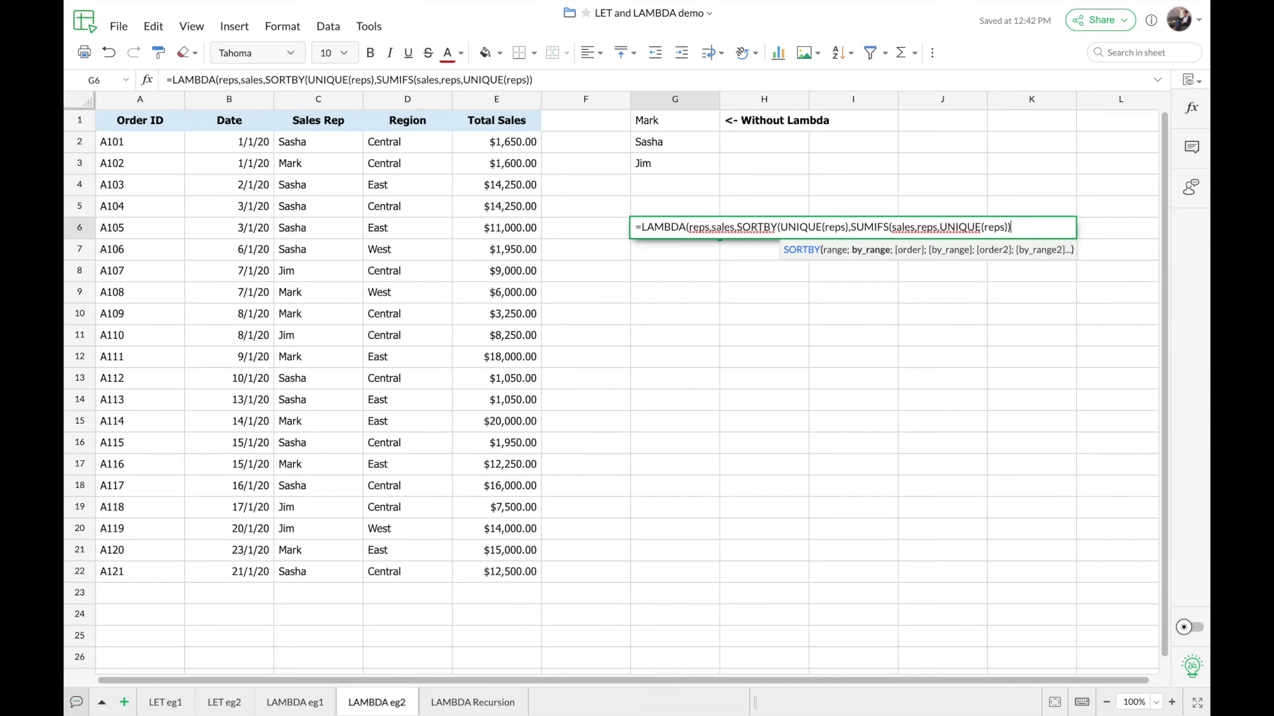
text(,)
text(-1)))
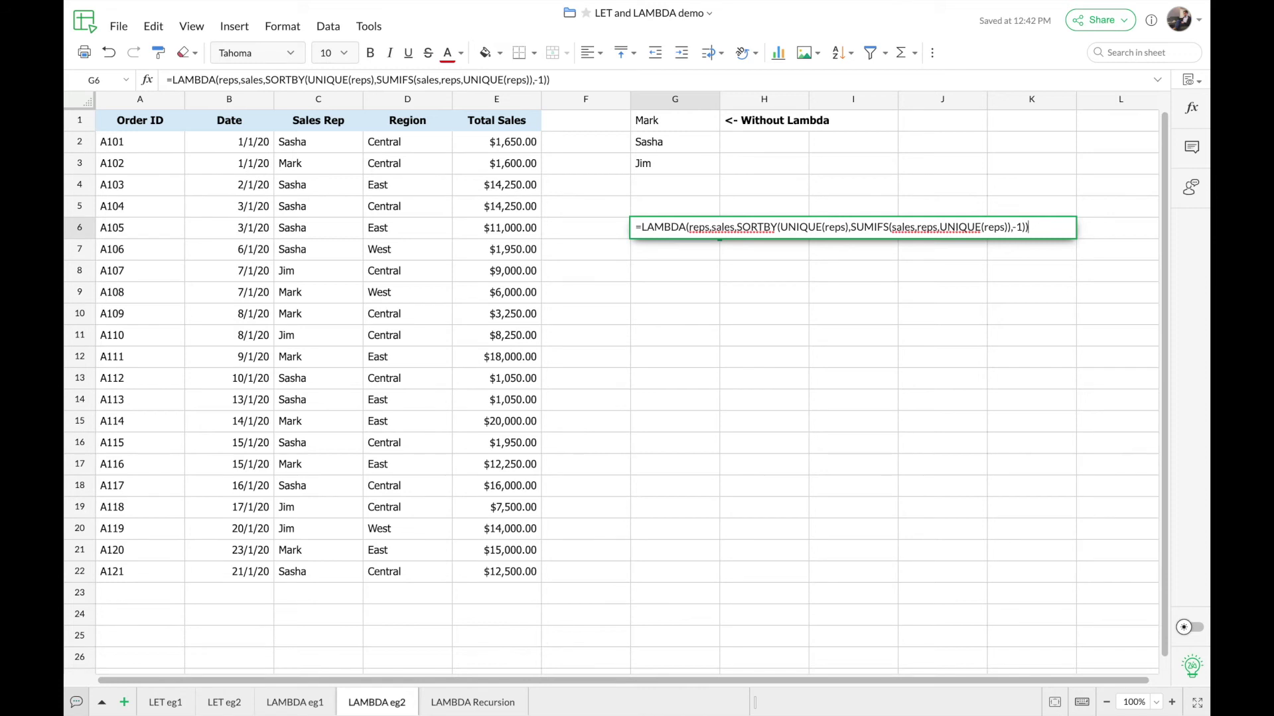
Pass the Sales Rep range C2:C22 and the Total Sales range E2:E22 to the LAMBDA in G6 and enter the formula
text(()
click(331, 144)
key(ctrl+shift+Down)
text(,)
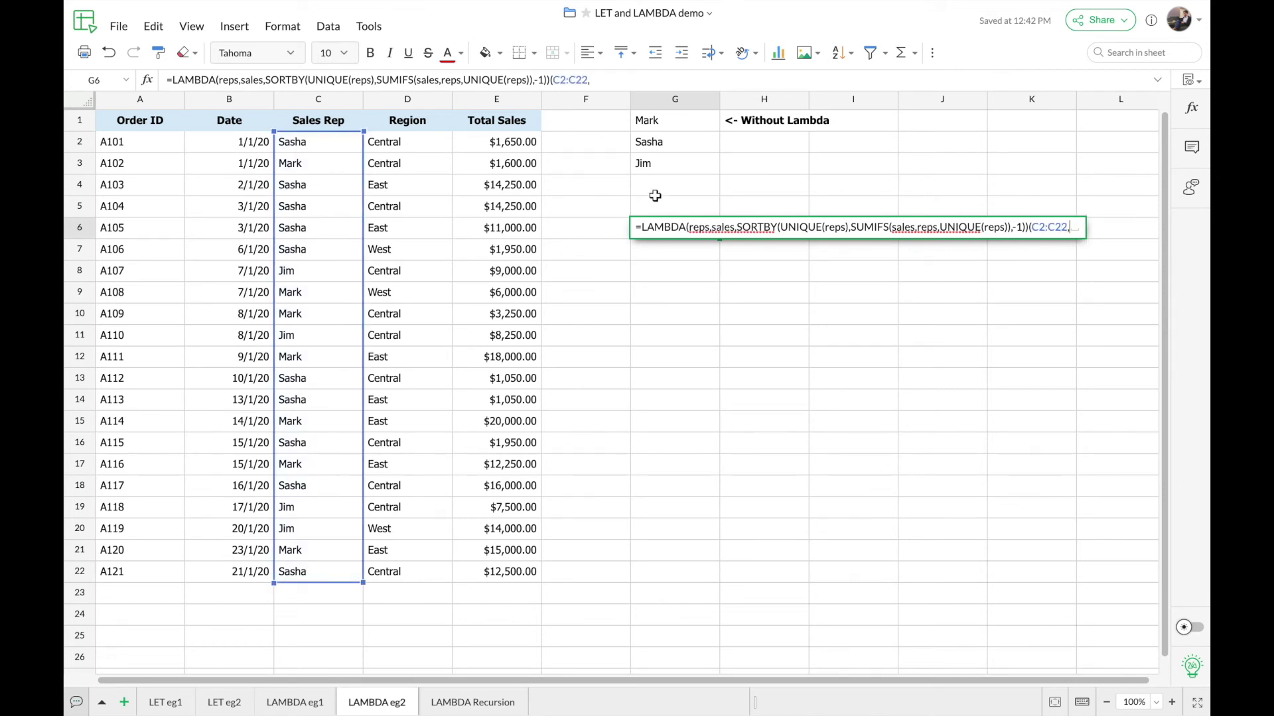
click(505, 144)
key(ctrl+shift+Down)
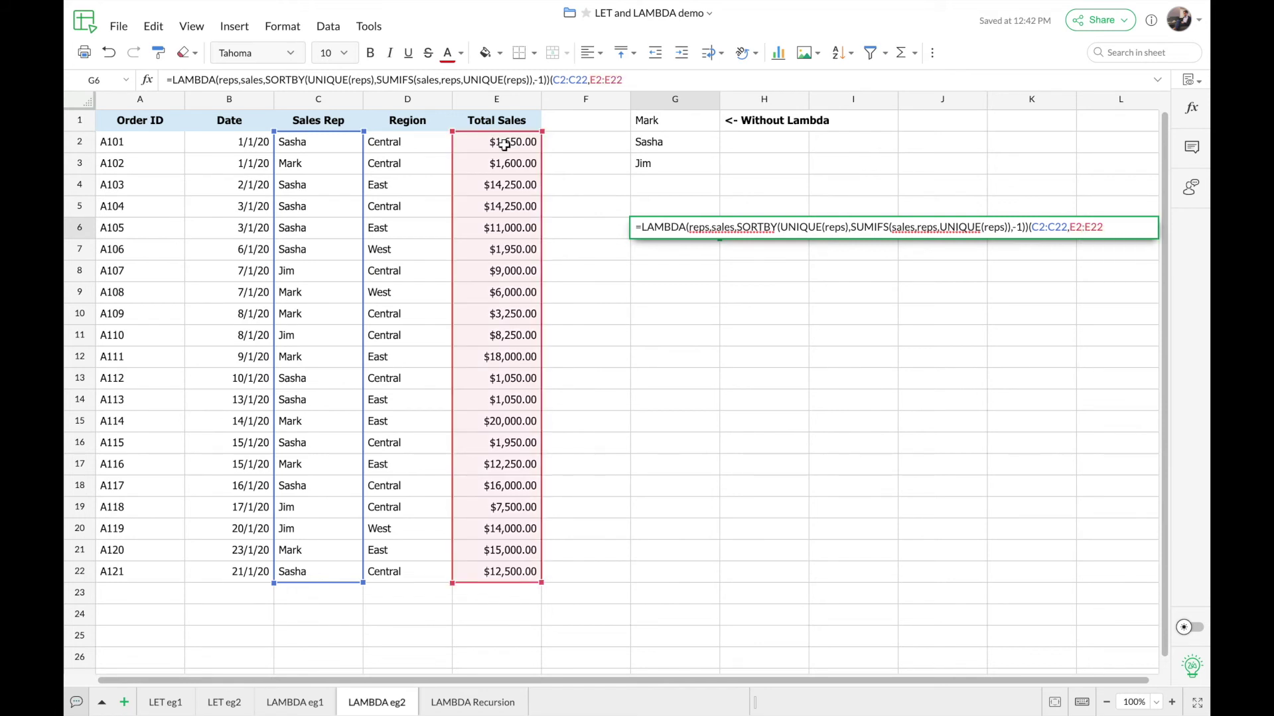
text())
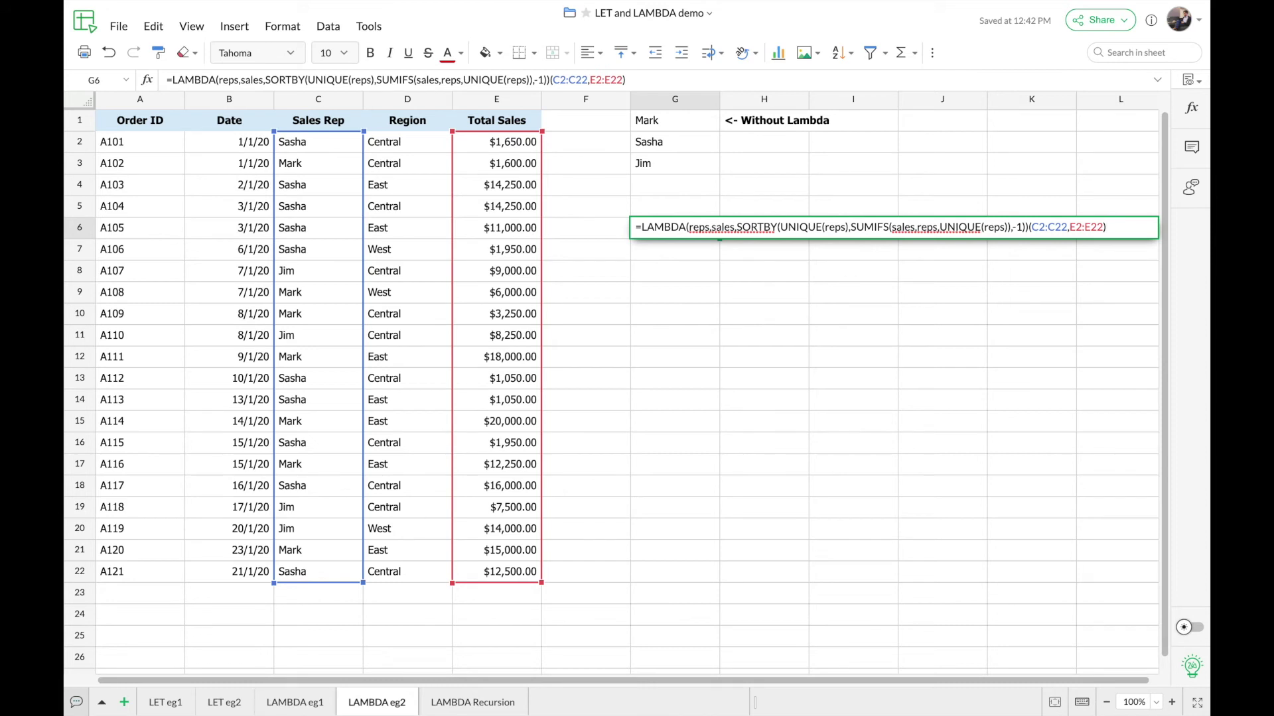
key(Return)
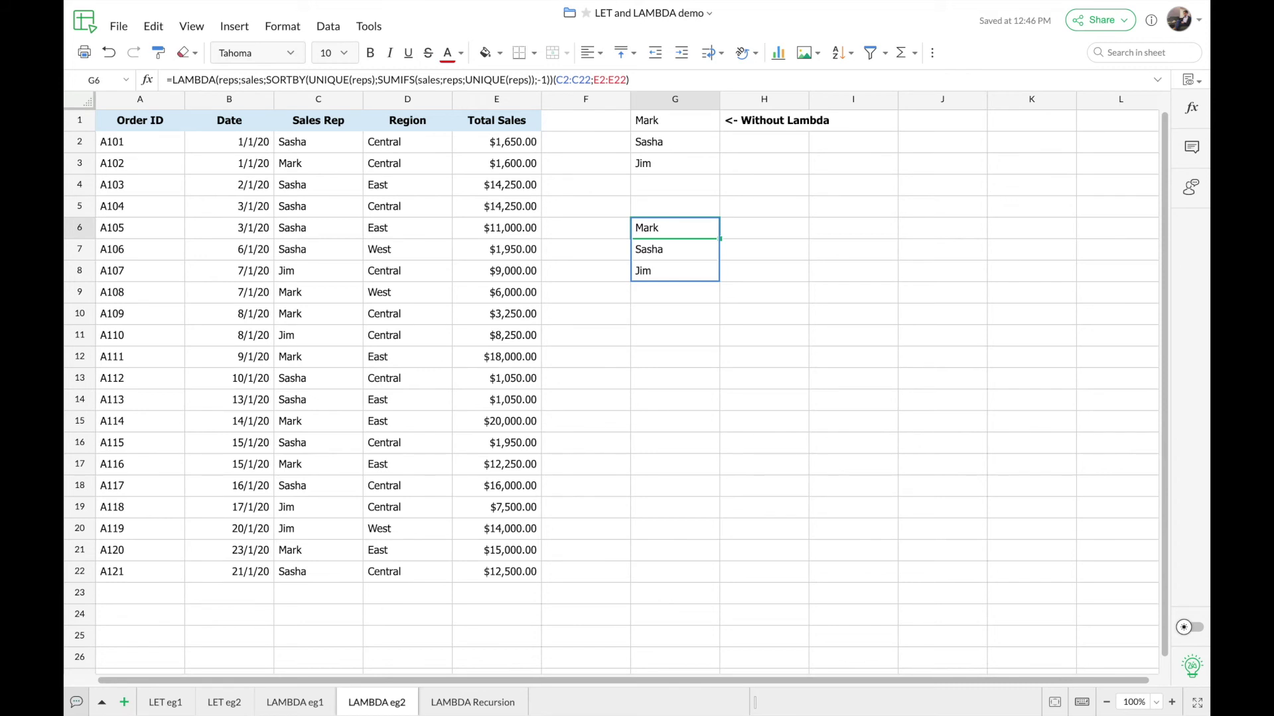
key(Down)
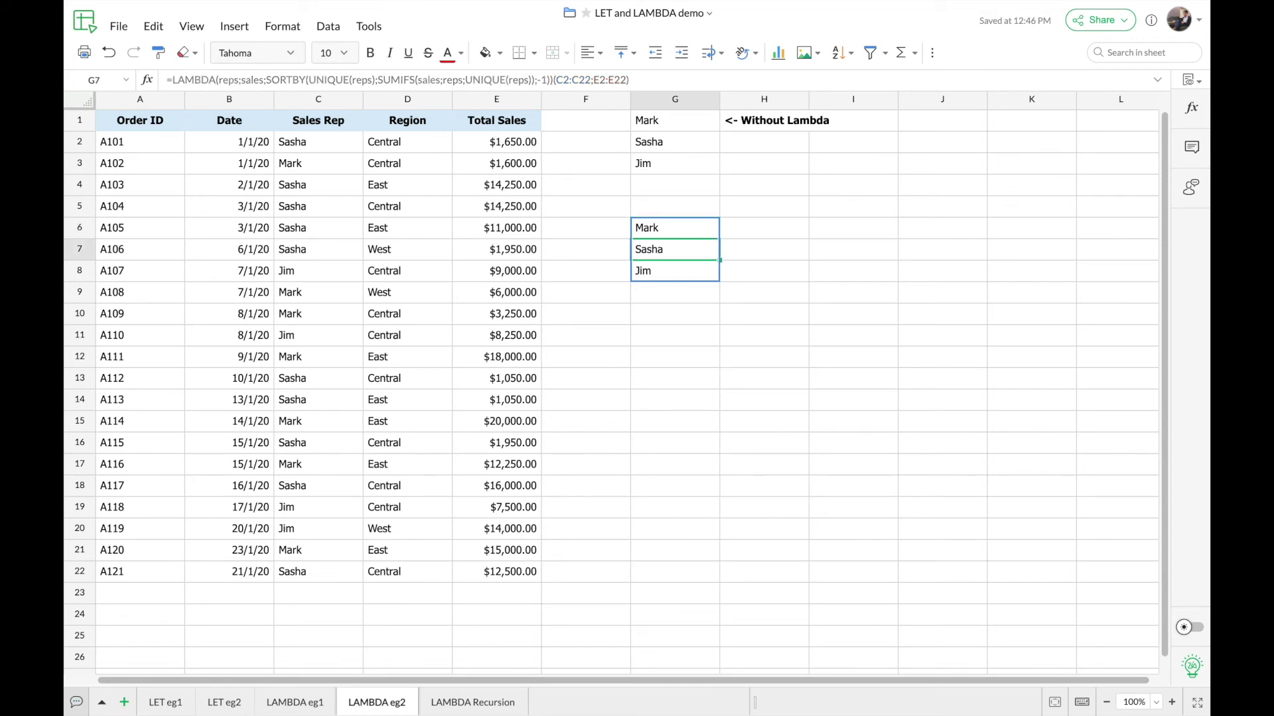
key(Up)
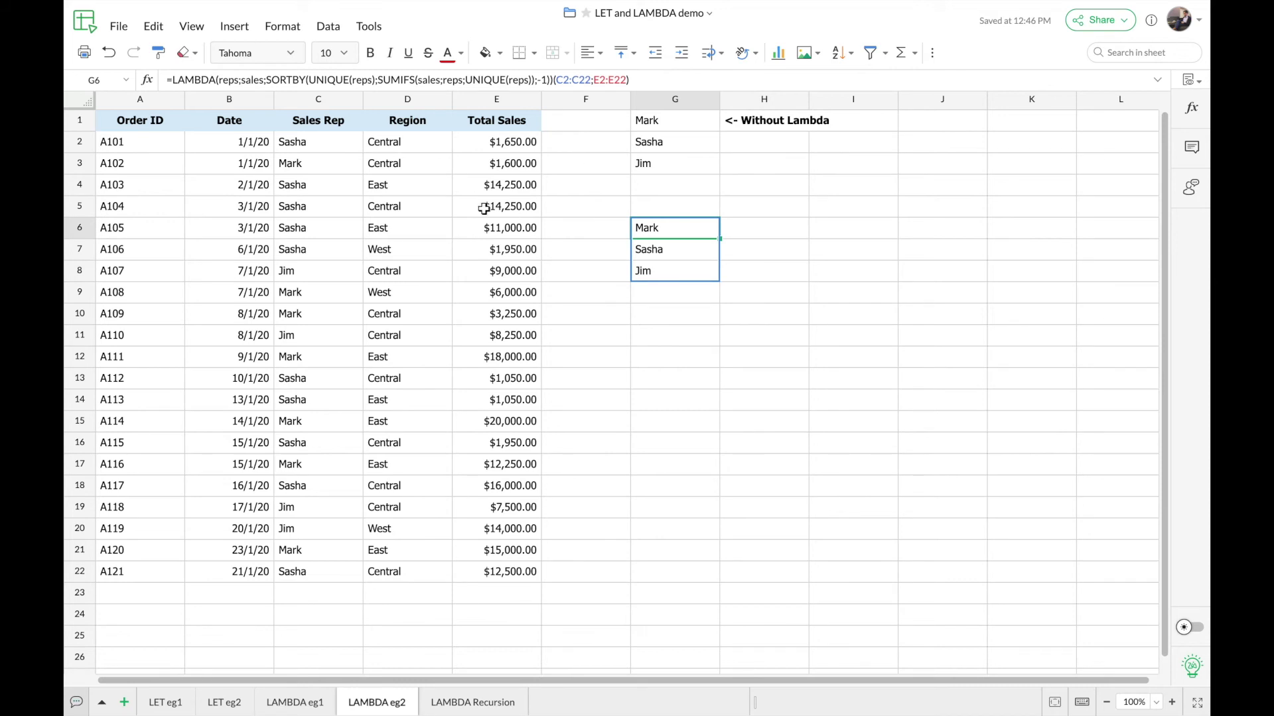
Clear the Total Sales value in cell E3
click(476, 164)
key(Delete)
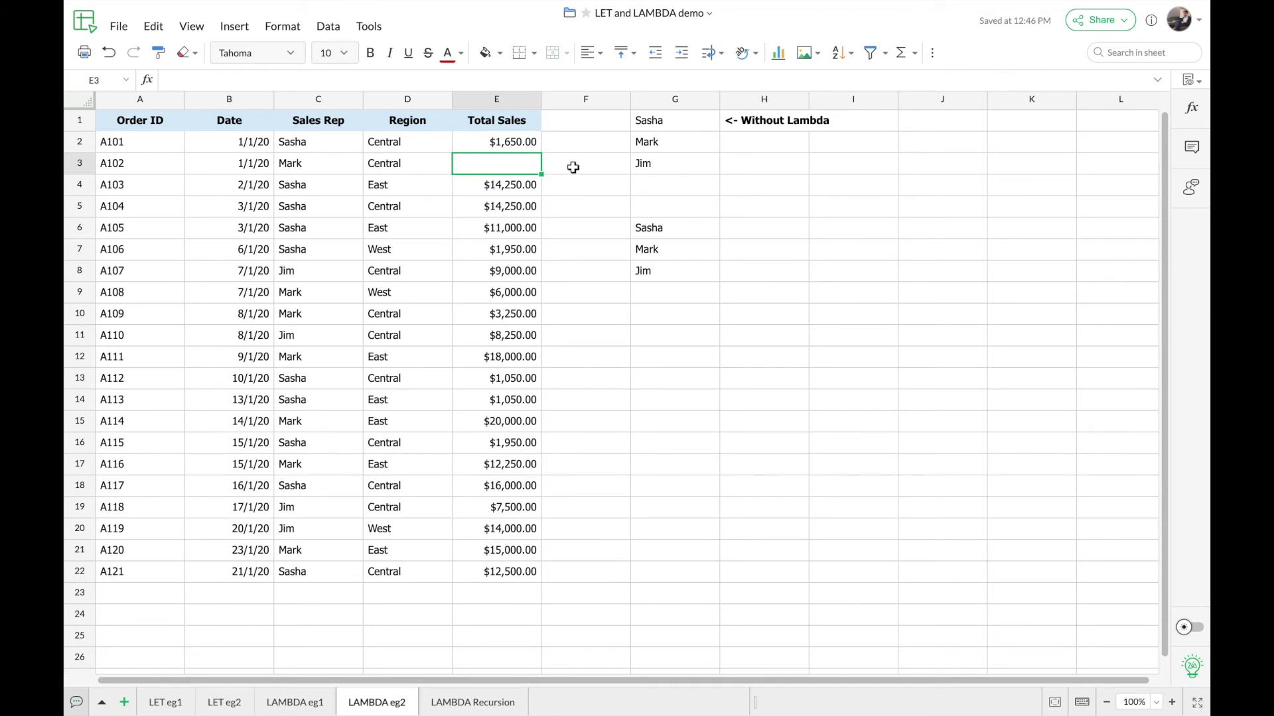
Copy the LAMBDA part of the formula in G6, without its C2:C22 and E2:E22 arguments, leaving the cell unchanged
click(671, 227)
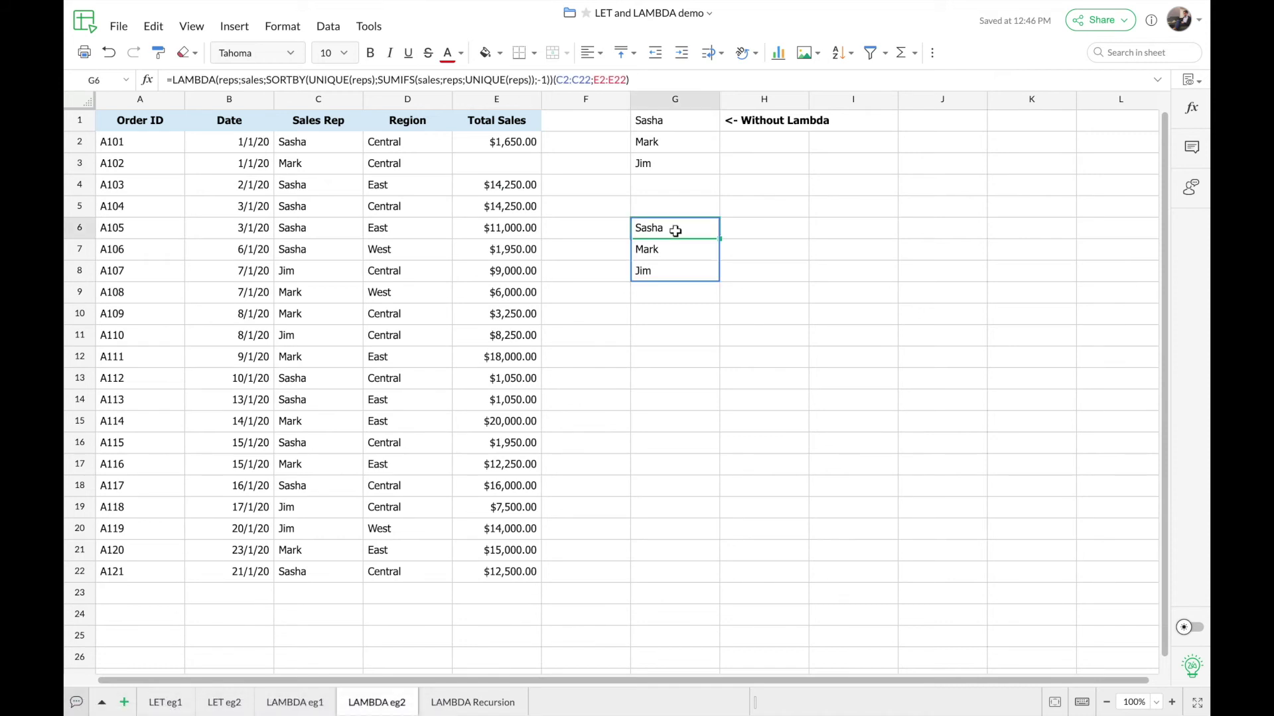
double_click(676, 231)
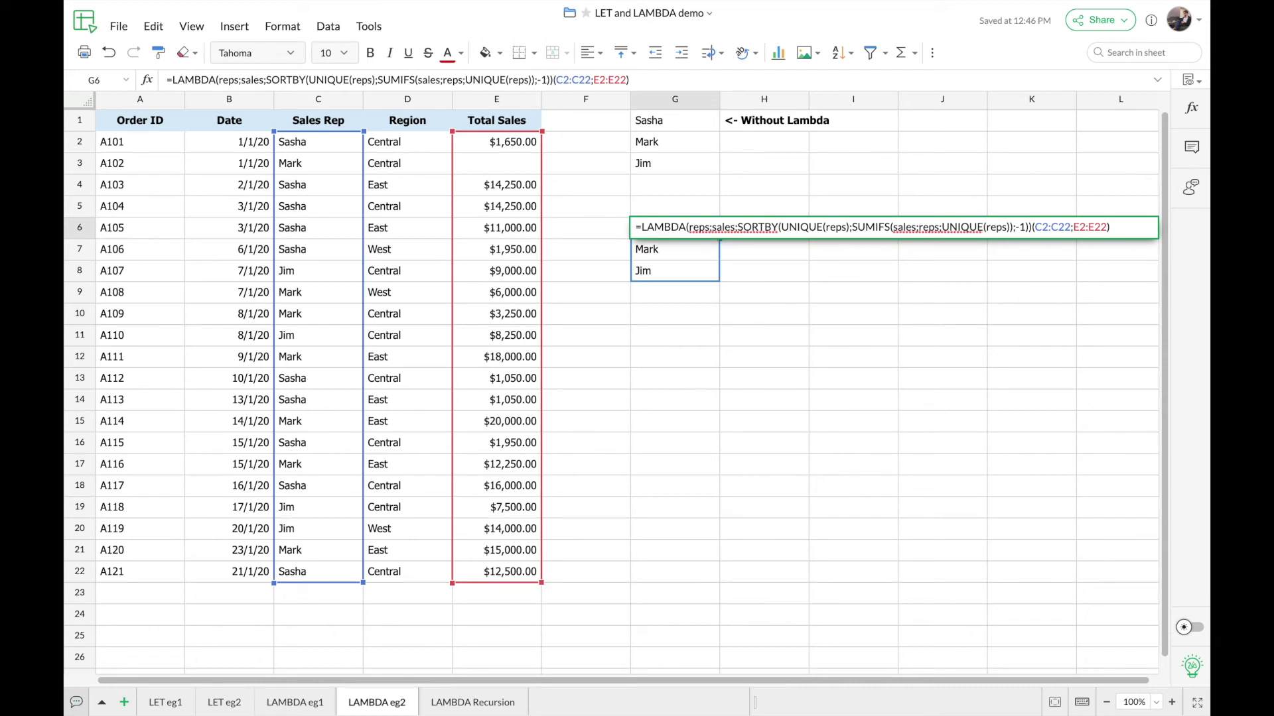
click(1031, 228)
shift+click(637, 225)
key(super+c)
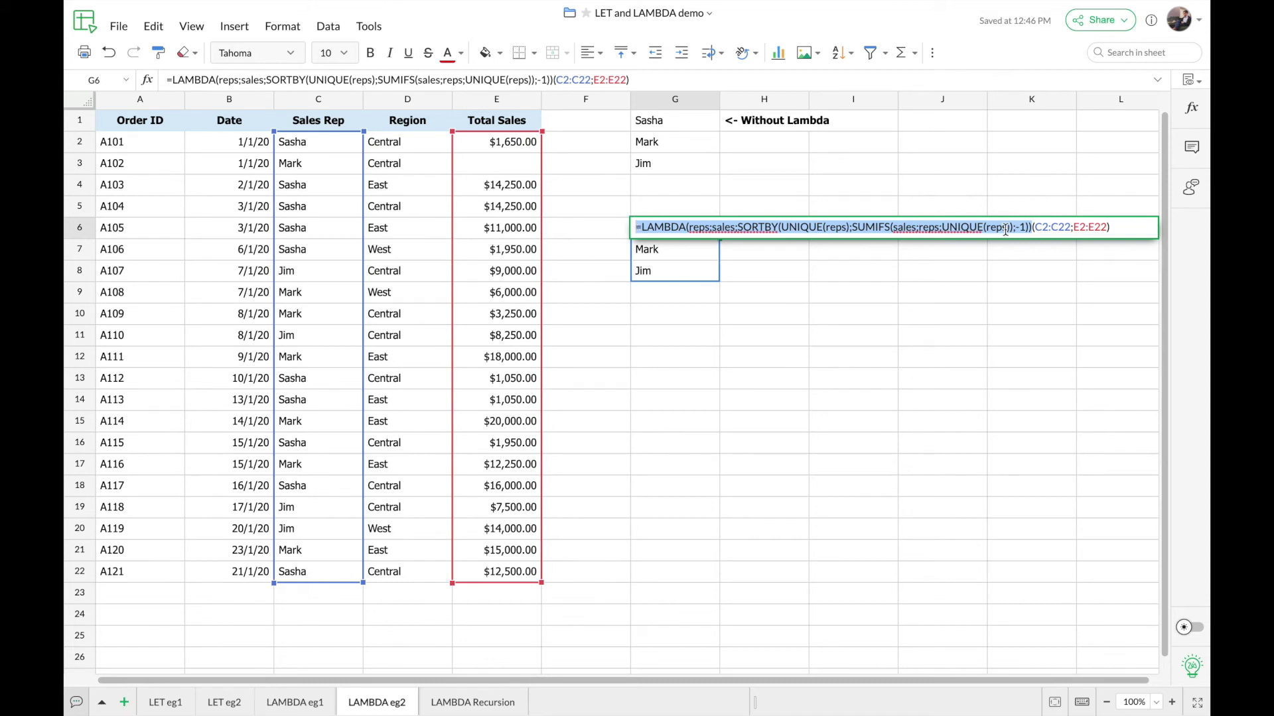
key(Escape)
Define the name Sorting_reps so that it refers to the copied LAMBDA
click(234, 26)
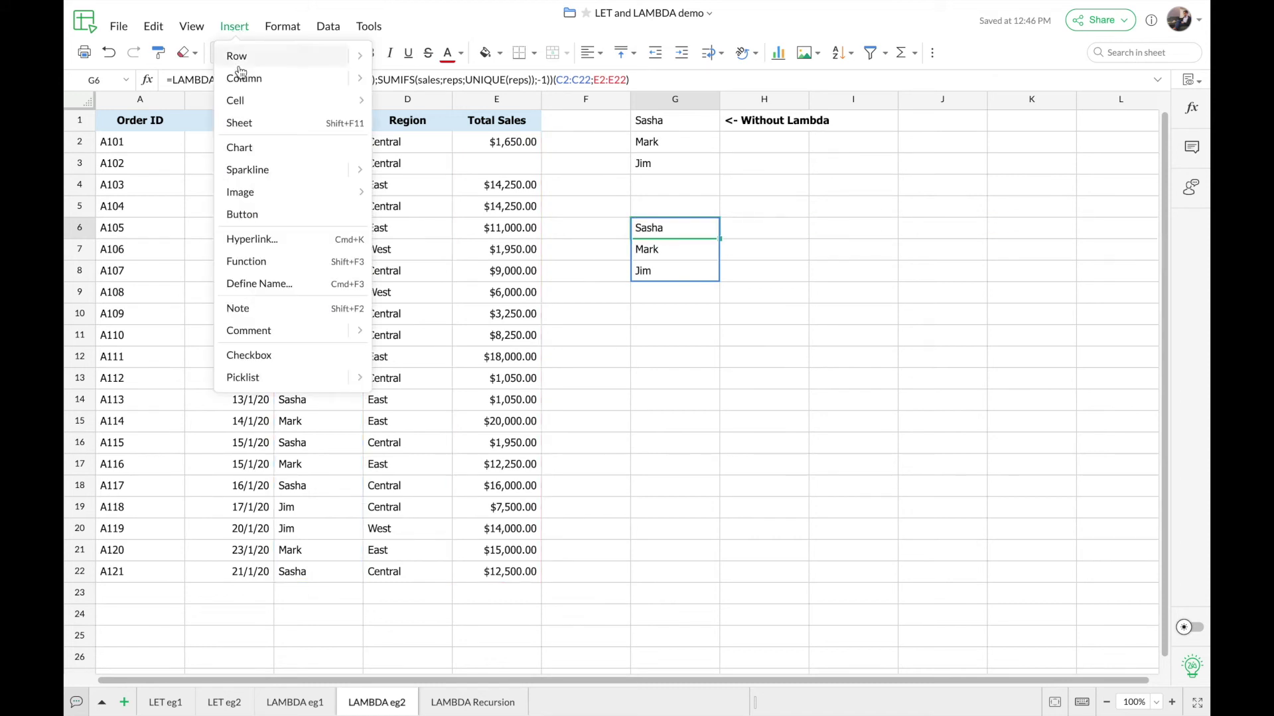
click(301, 293)
key(super+a)
key(BackSpace)
key(super+v)
click(514, 317)
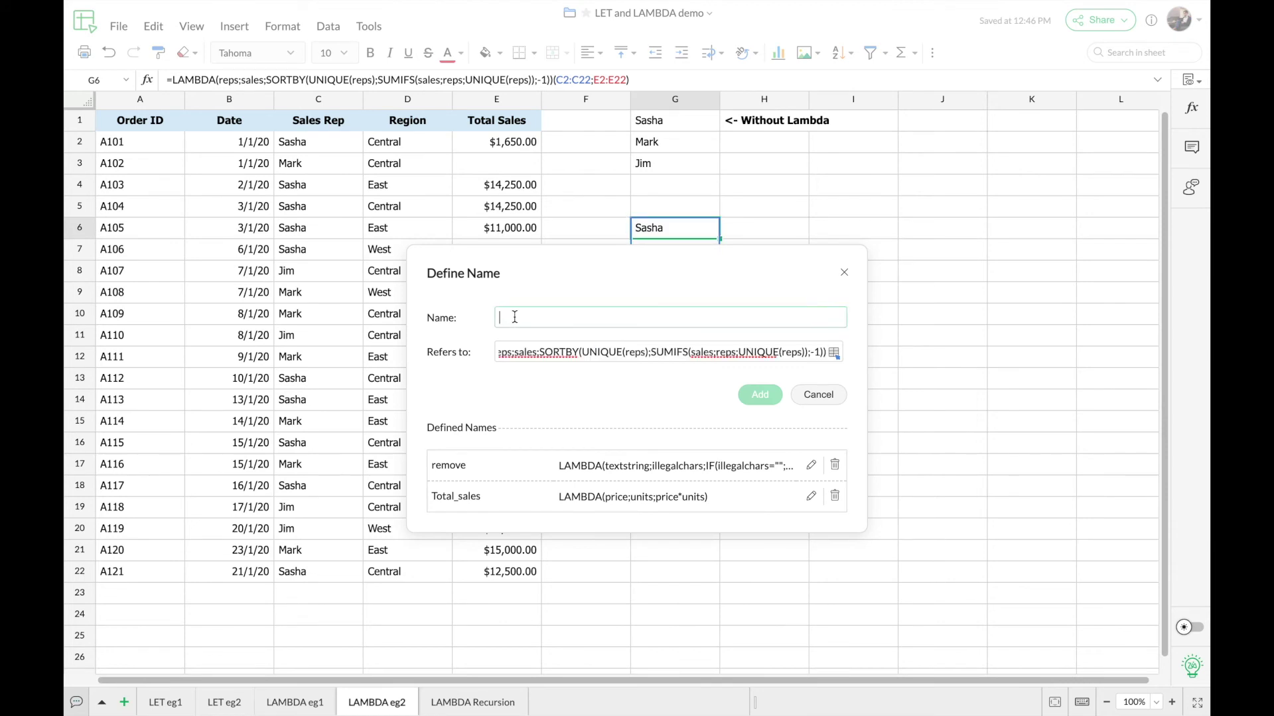
text(Sorting_reps)
click(759, 397)
click(844, 272)
Enter Sorting_reps in H6 with the Sales Rep range C2:C22 and the Total Sales range E2:E22 as arguments
click(763, 227)
text(=Sorting_reps)
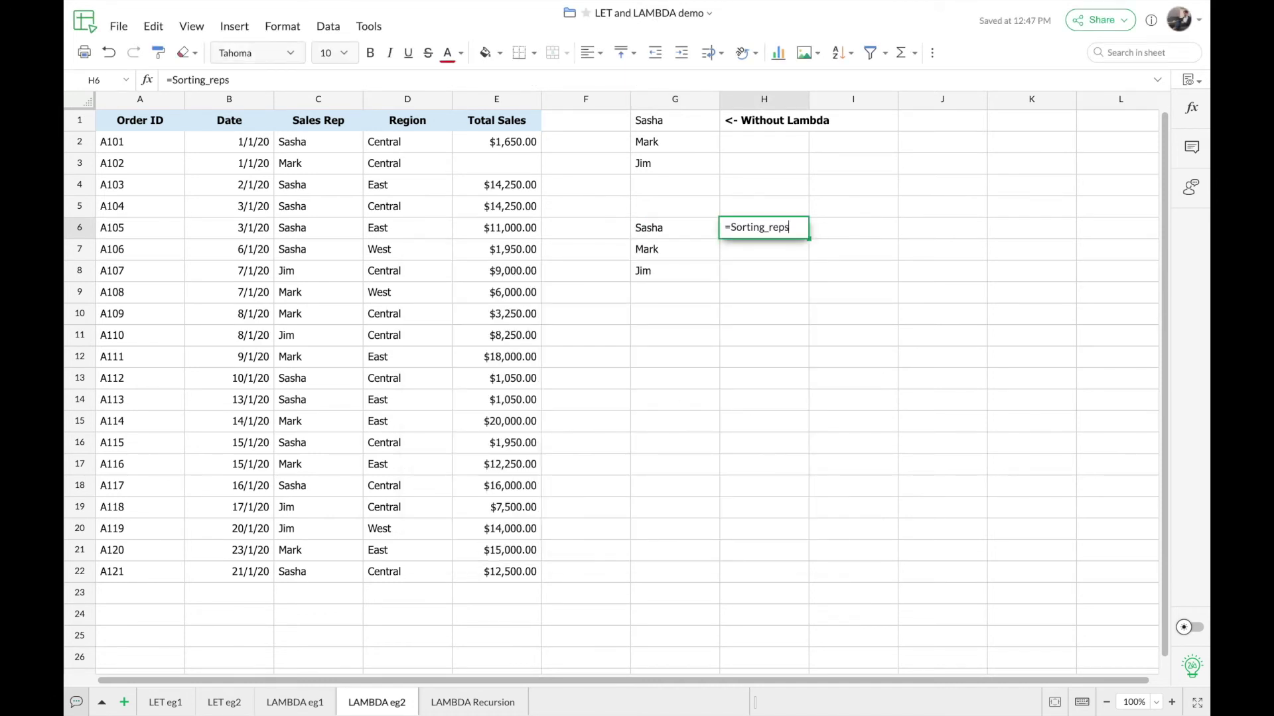
text(()
click(332, 145)
key(ctrl+shift+Down)
text(,)
click(497, 146)
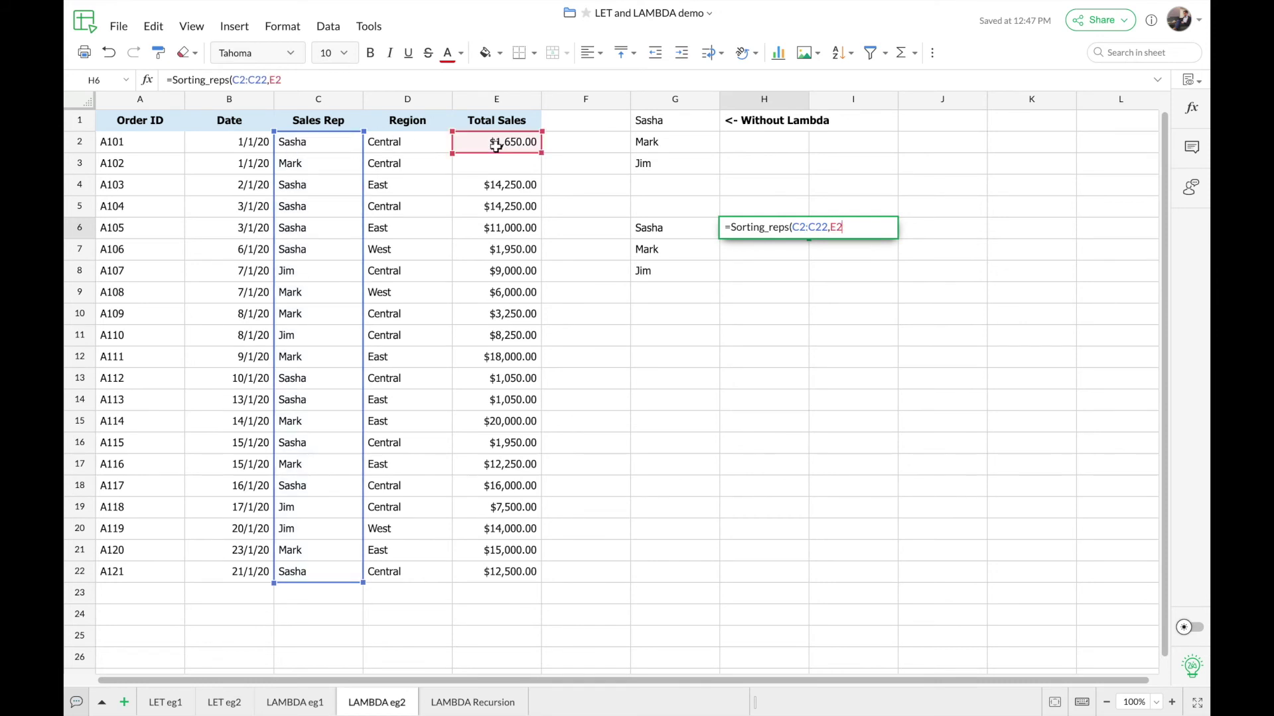
key(ctrl+shift+Down)
text())
key(Return)
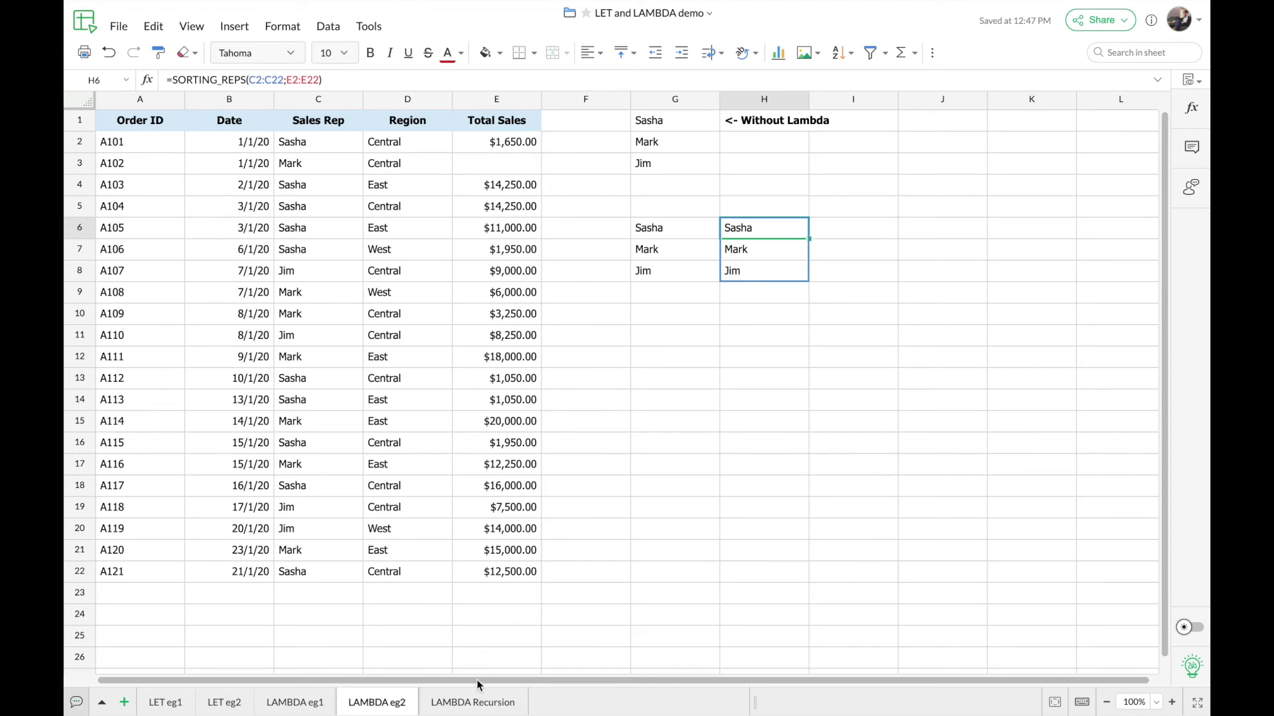
On the LAMBDA Recursion sheet, start a LAMBDA formula in C2 with the parameters text and chars
click(471, 703)
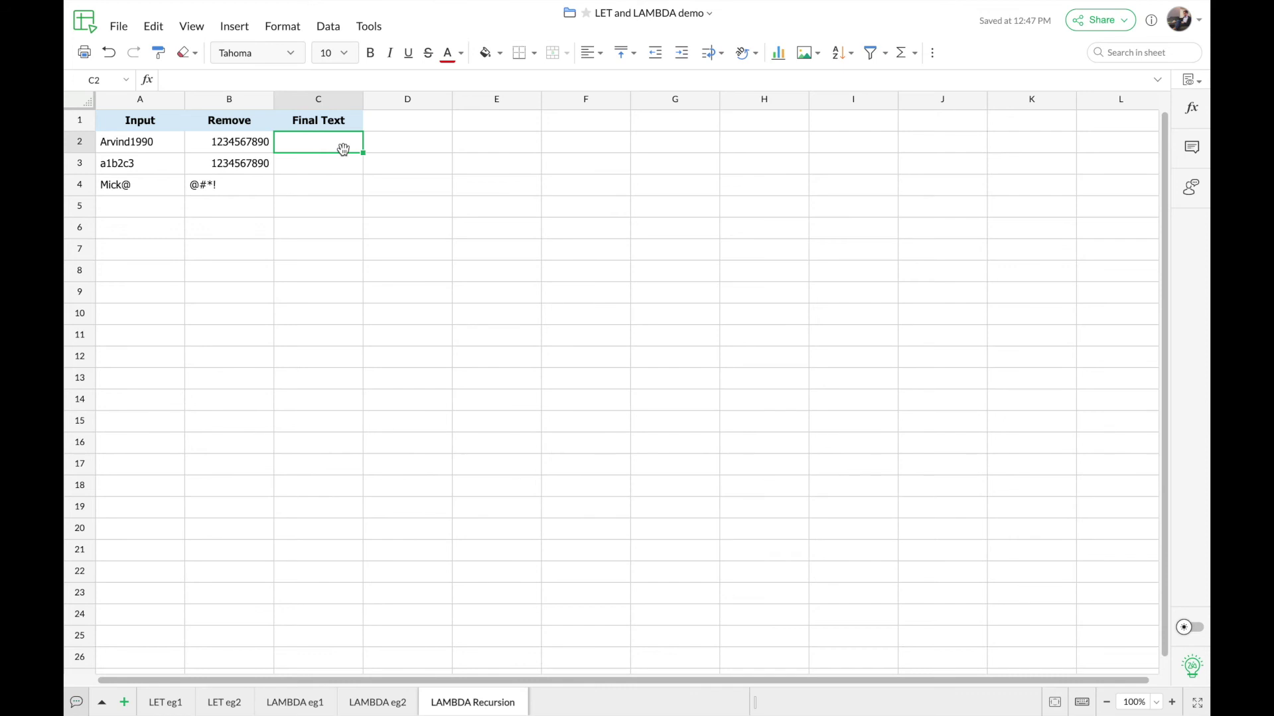
click(163, 142)
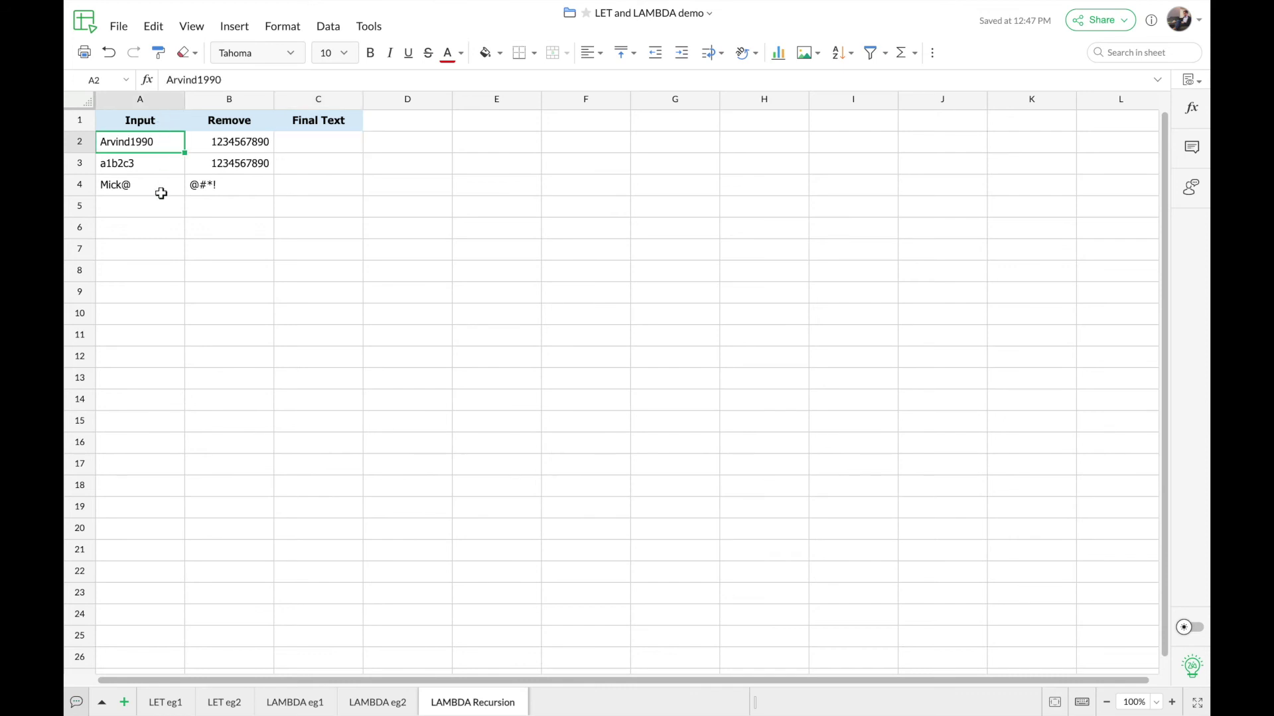
click(255, 143)
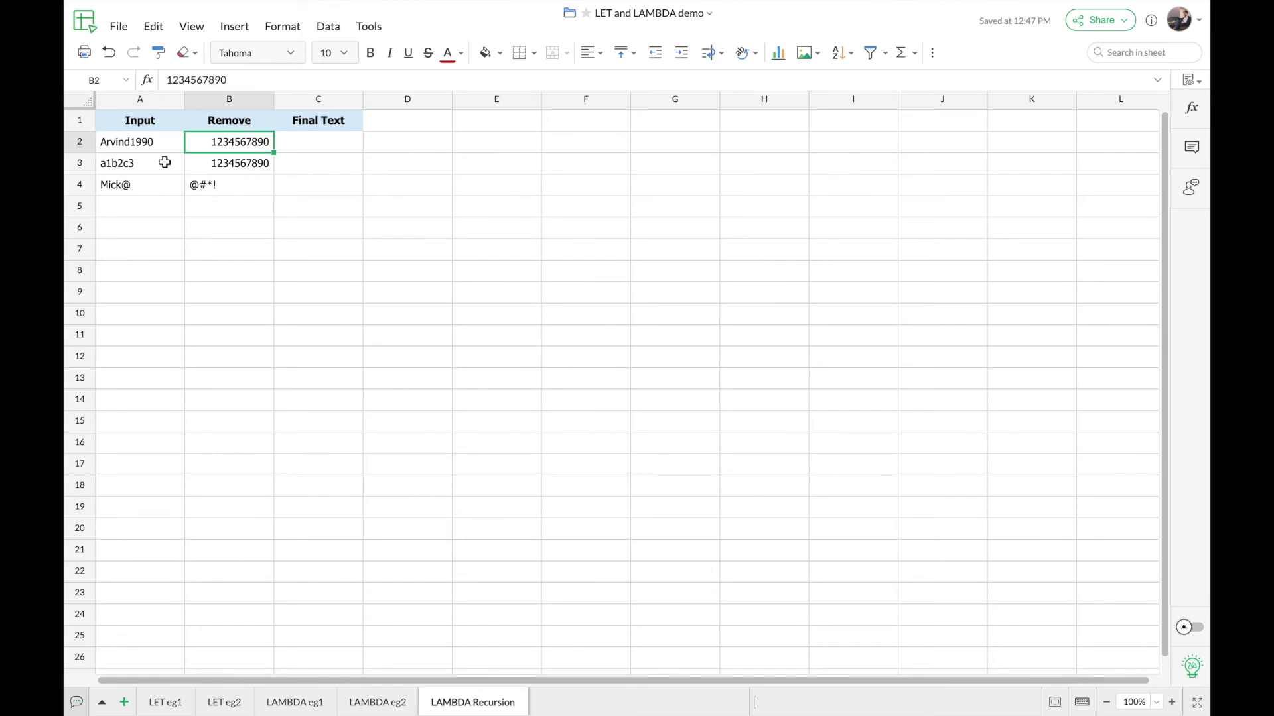
click(320, 139)
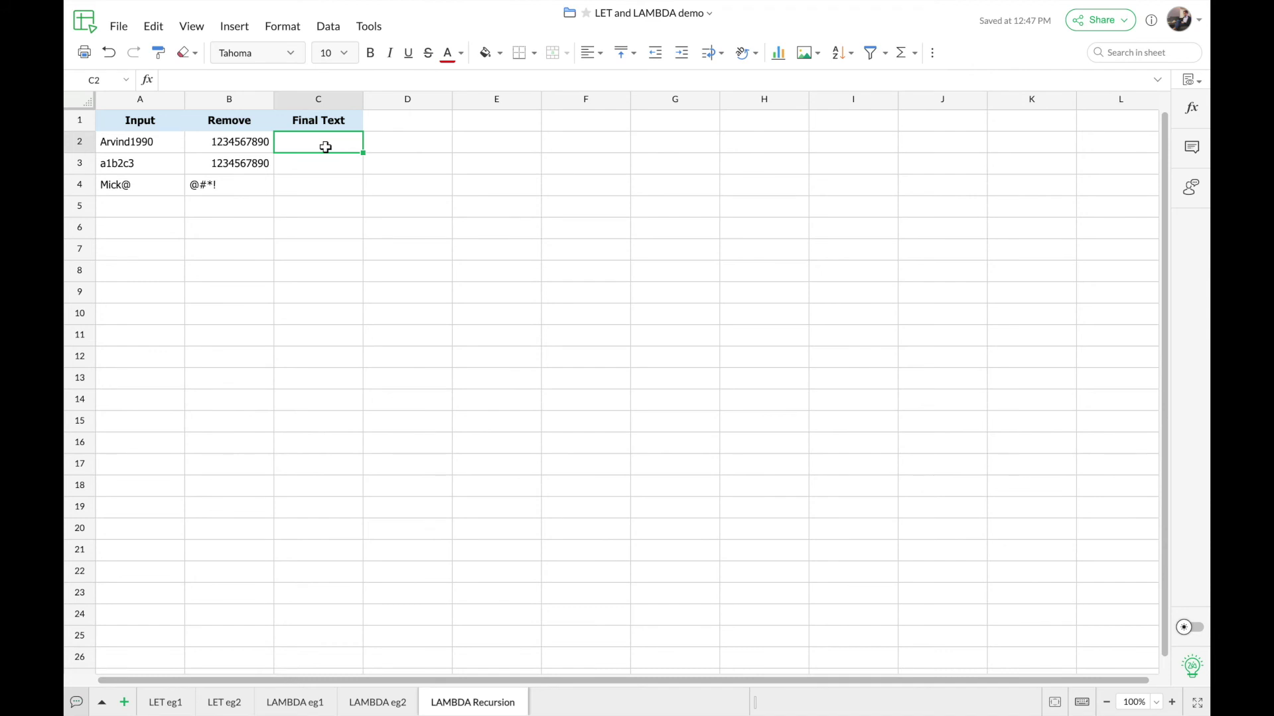
text(=lambda)
key(Tab)
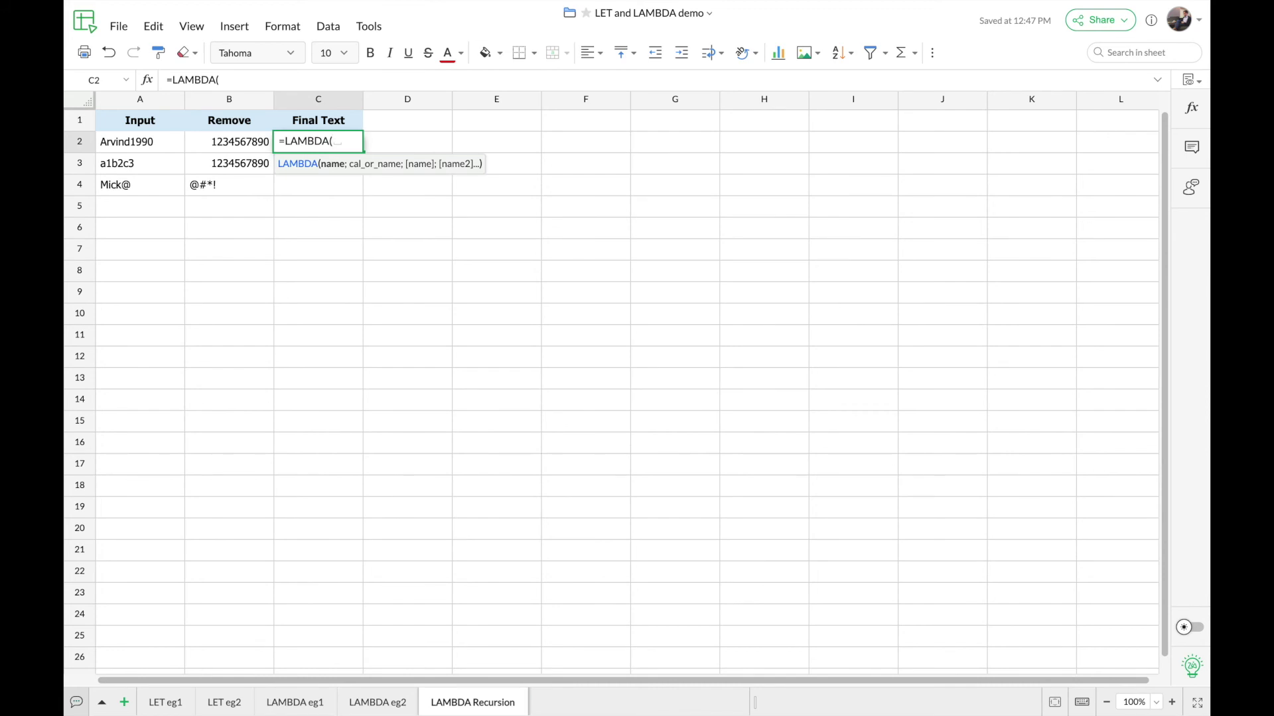
text(text)
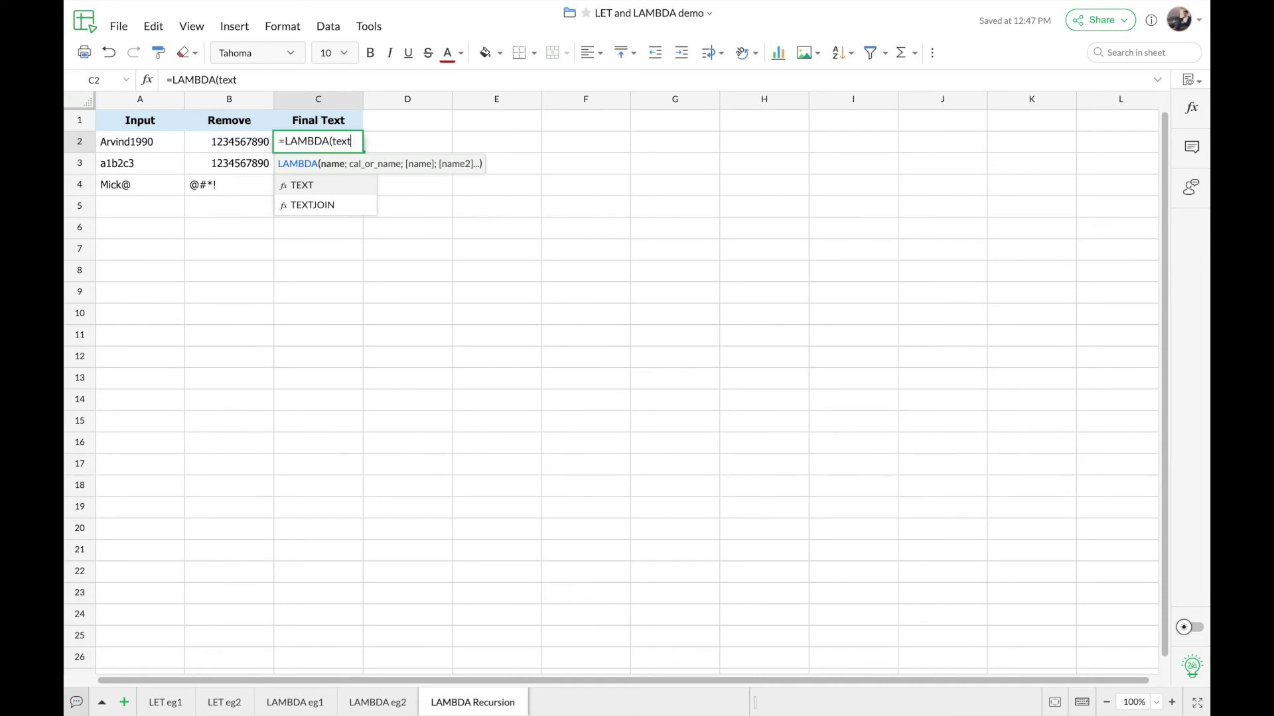
text(,)
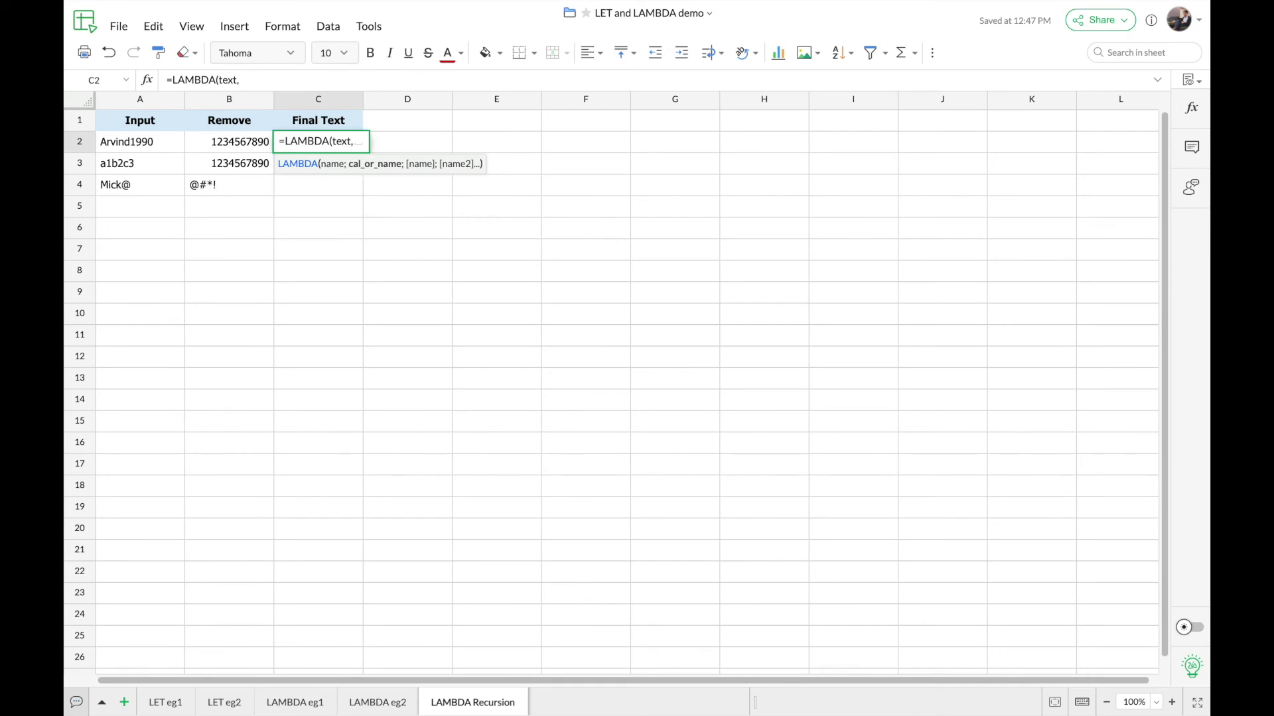
text(chars,)
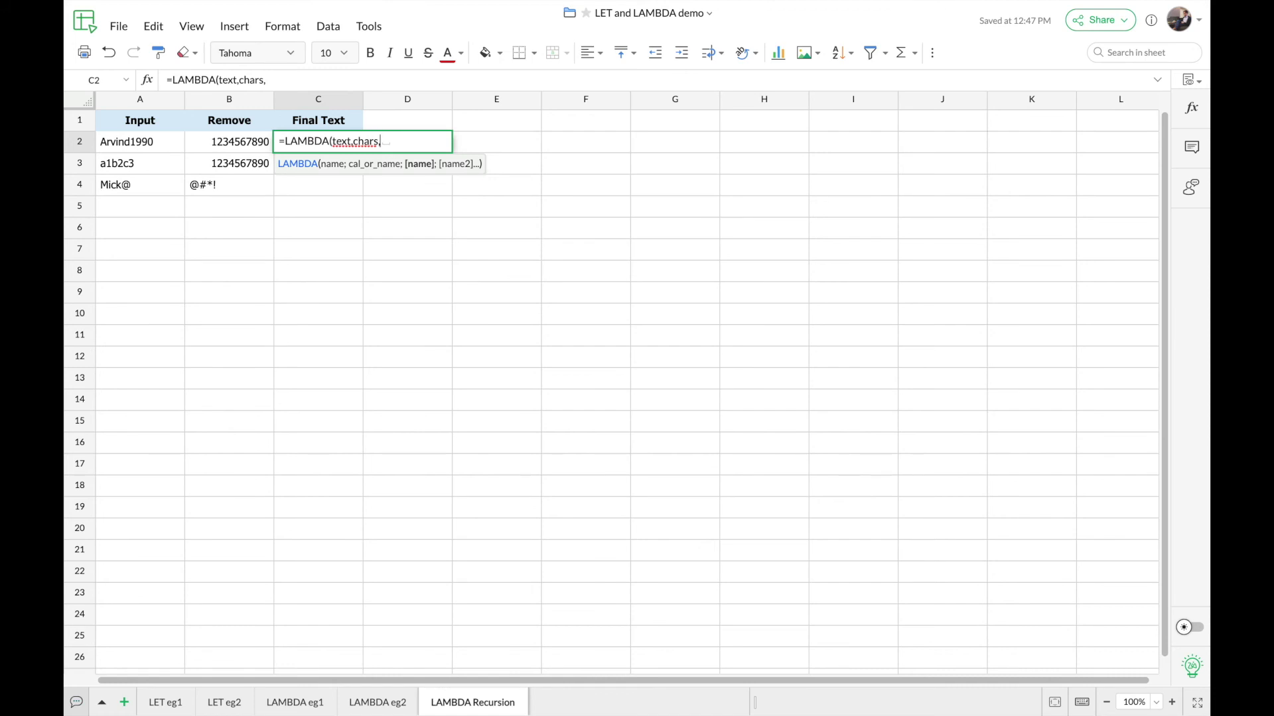
Add an IF as the LAMBDA's calculation in C2 that tests chars="" and returns text when true
text(if)
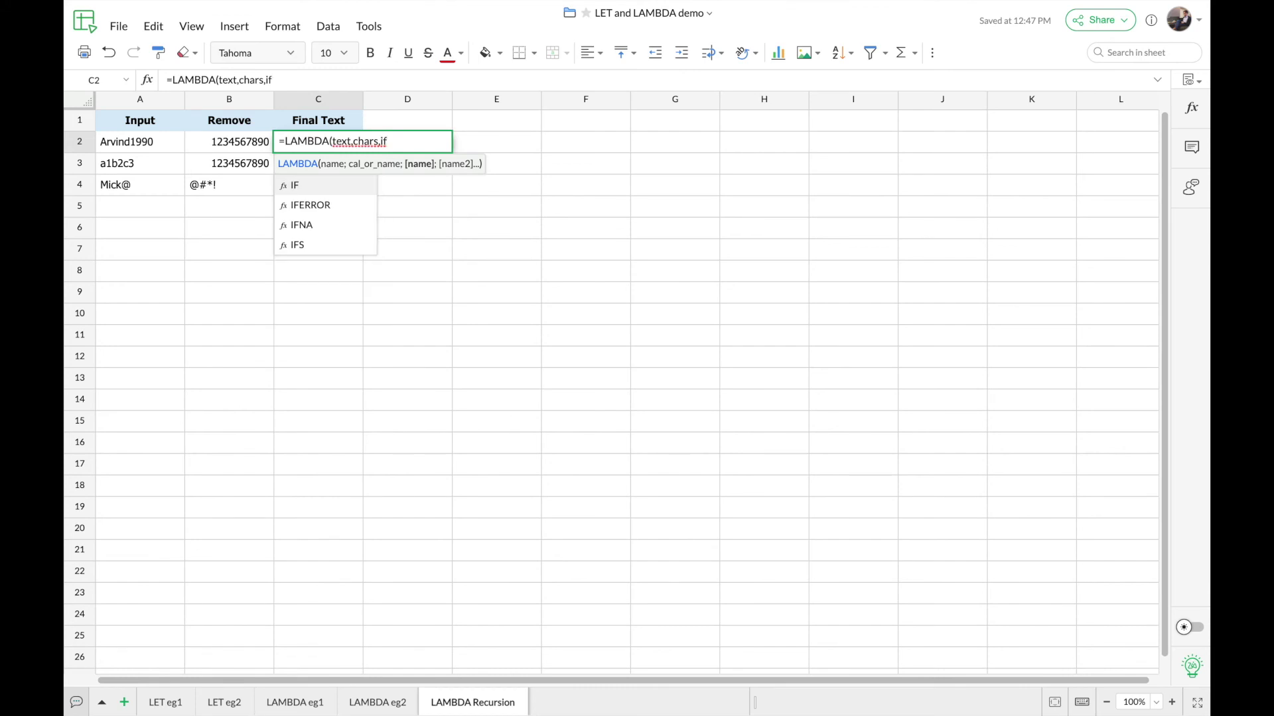
key(Tab)
text(chars)
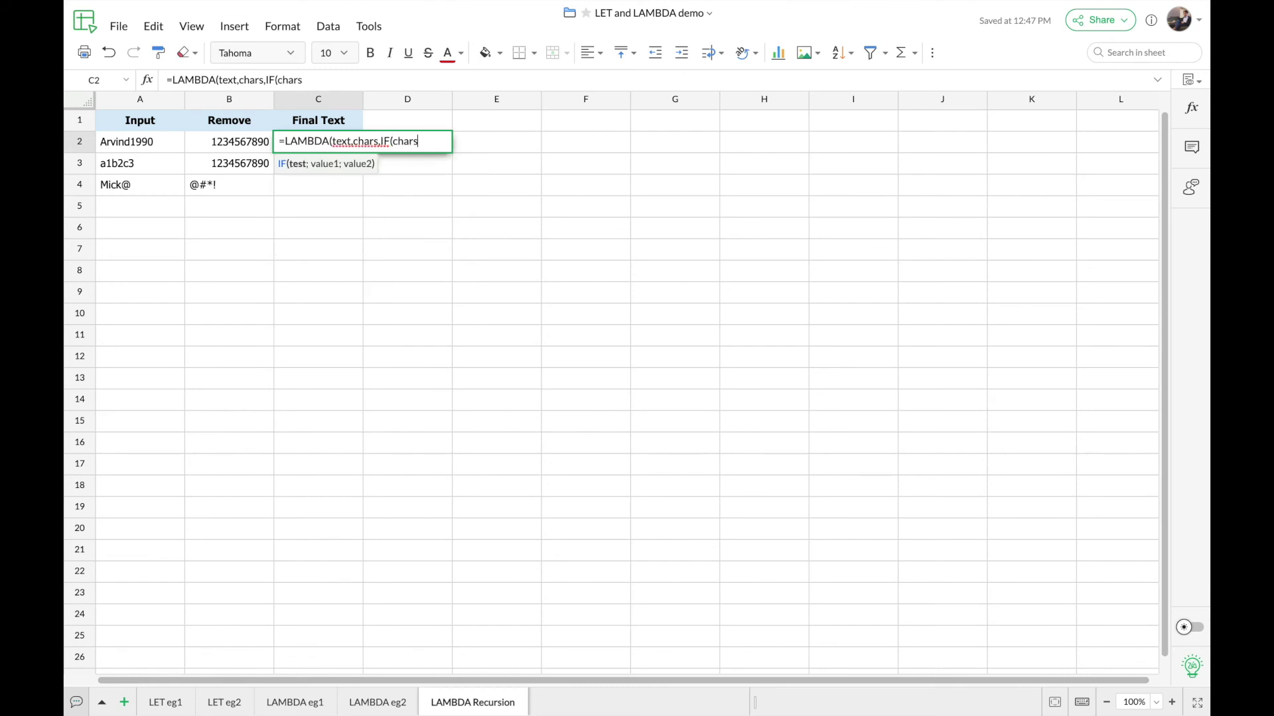
text(="")
text(,)
text(text)
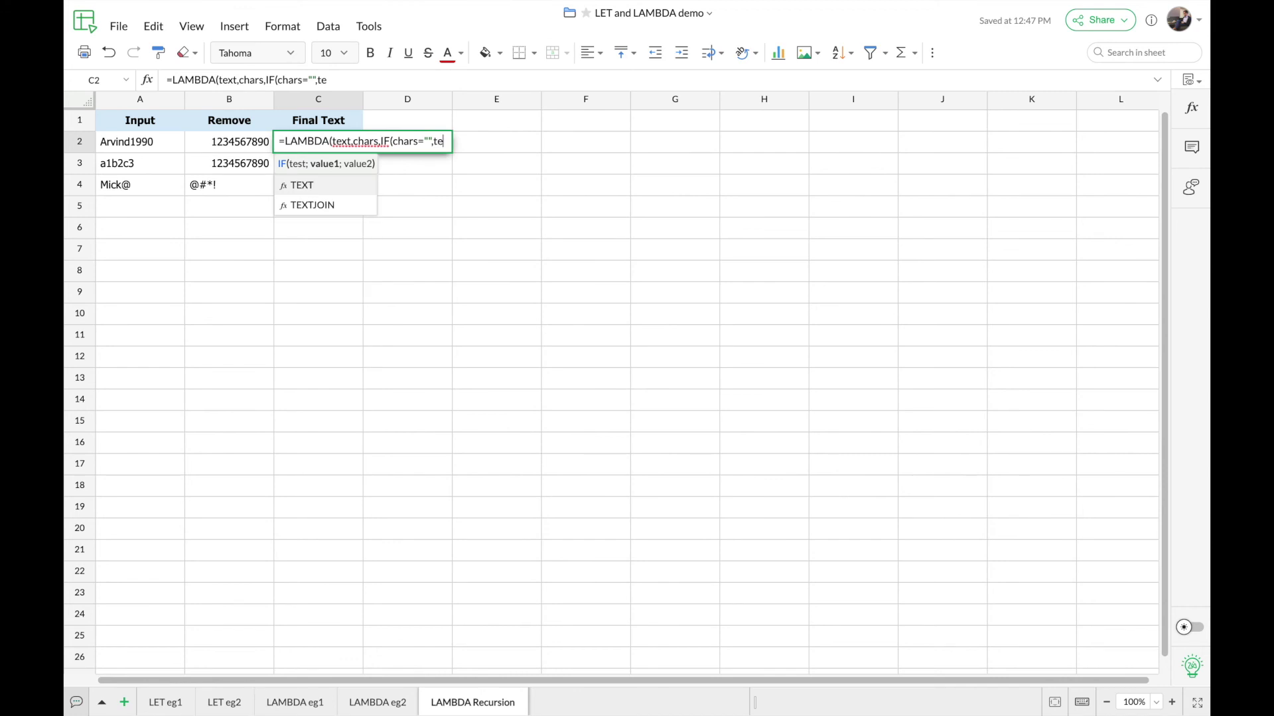
text(,)
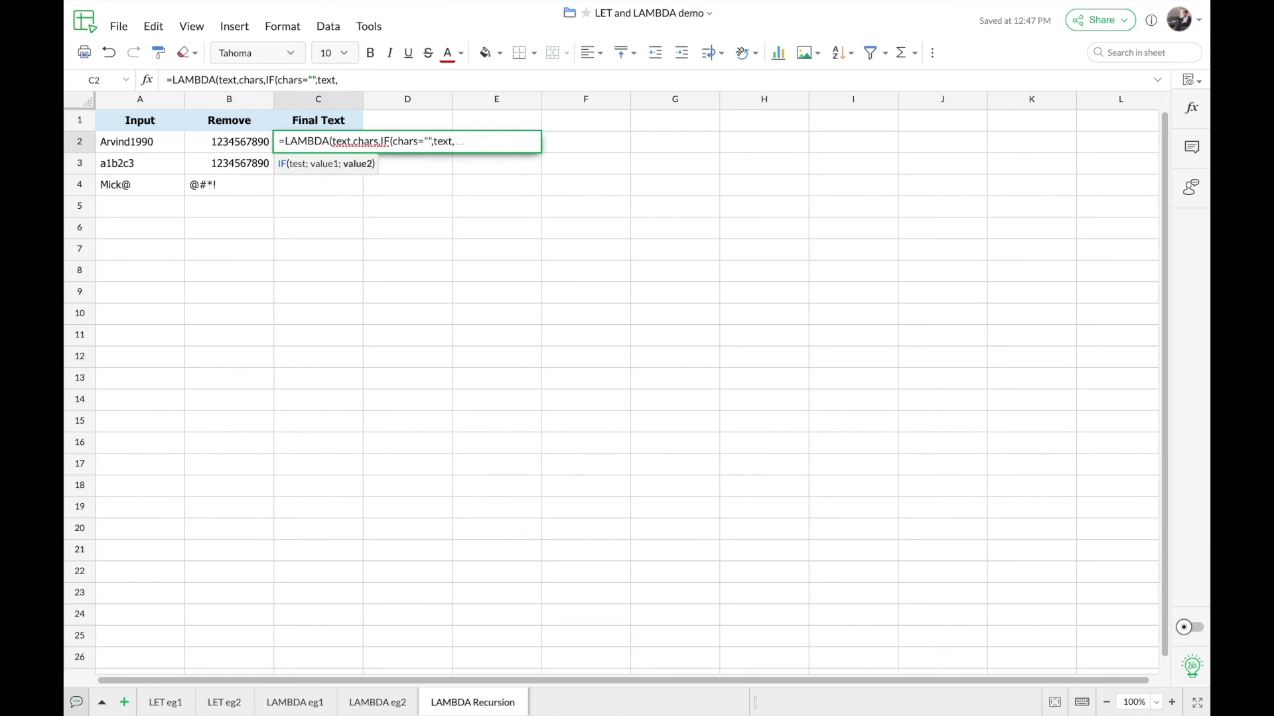
Call removechars as the IF's false value, starting its first argument with SUBSTITUTE on text and LEFT(chars,1) as the old text
text(removechars)
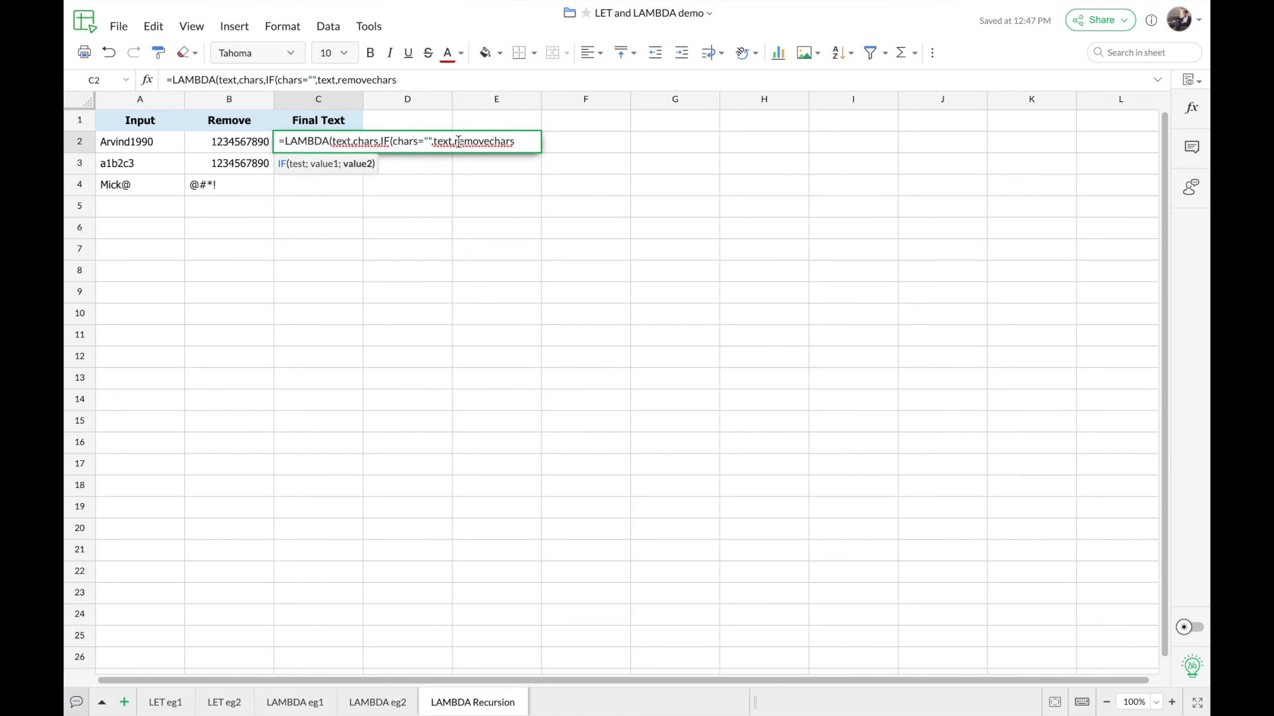
click(494, 140)
text(()
text(subst)
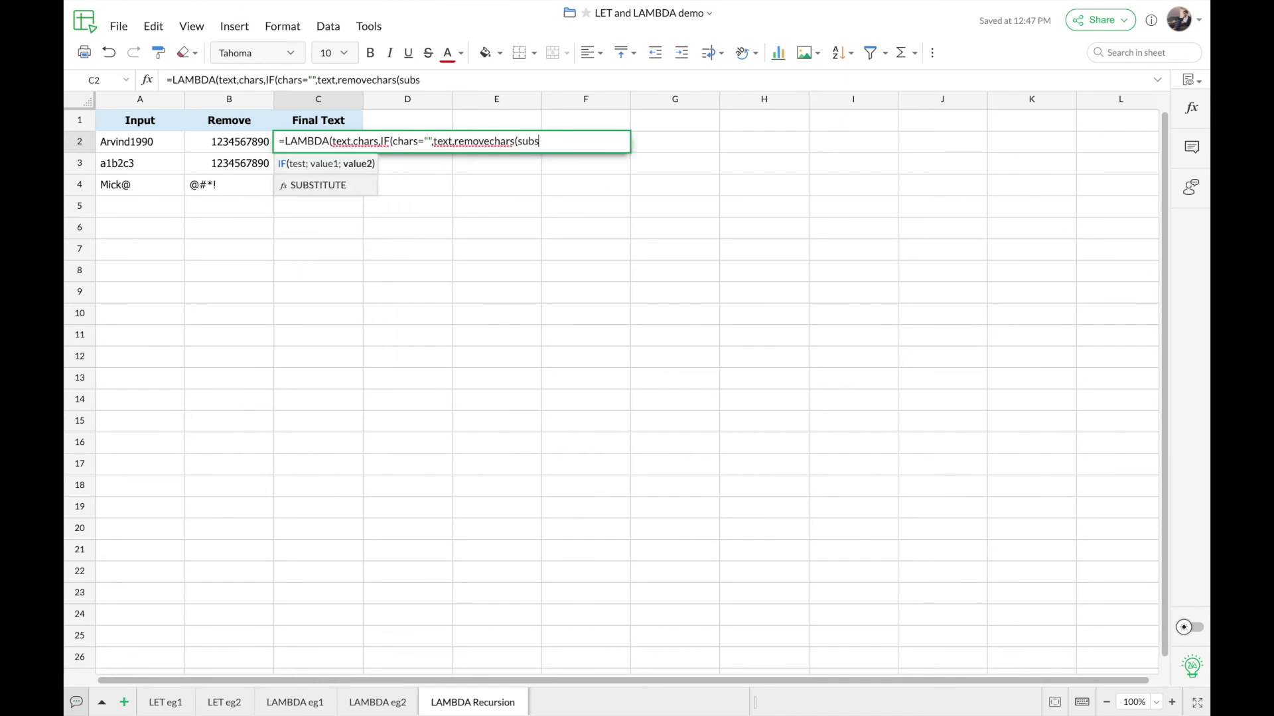
key(Tab)
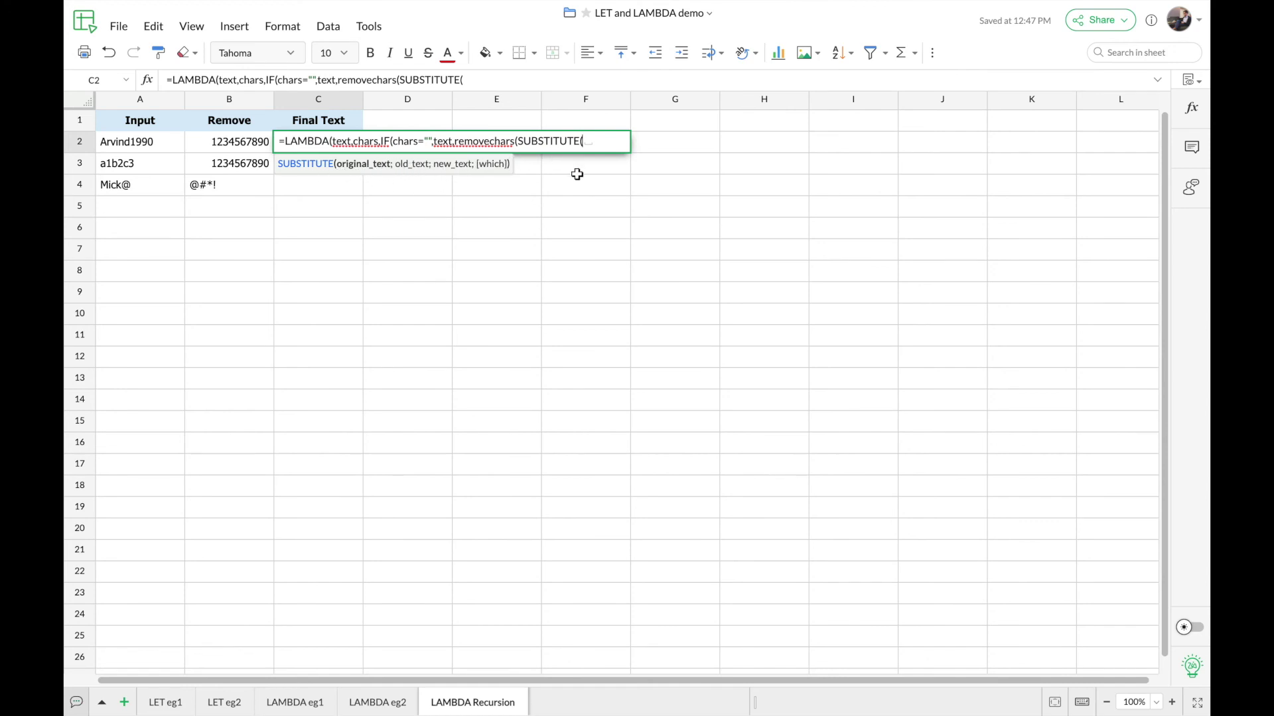
text(text)
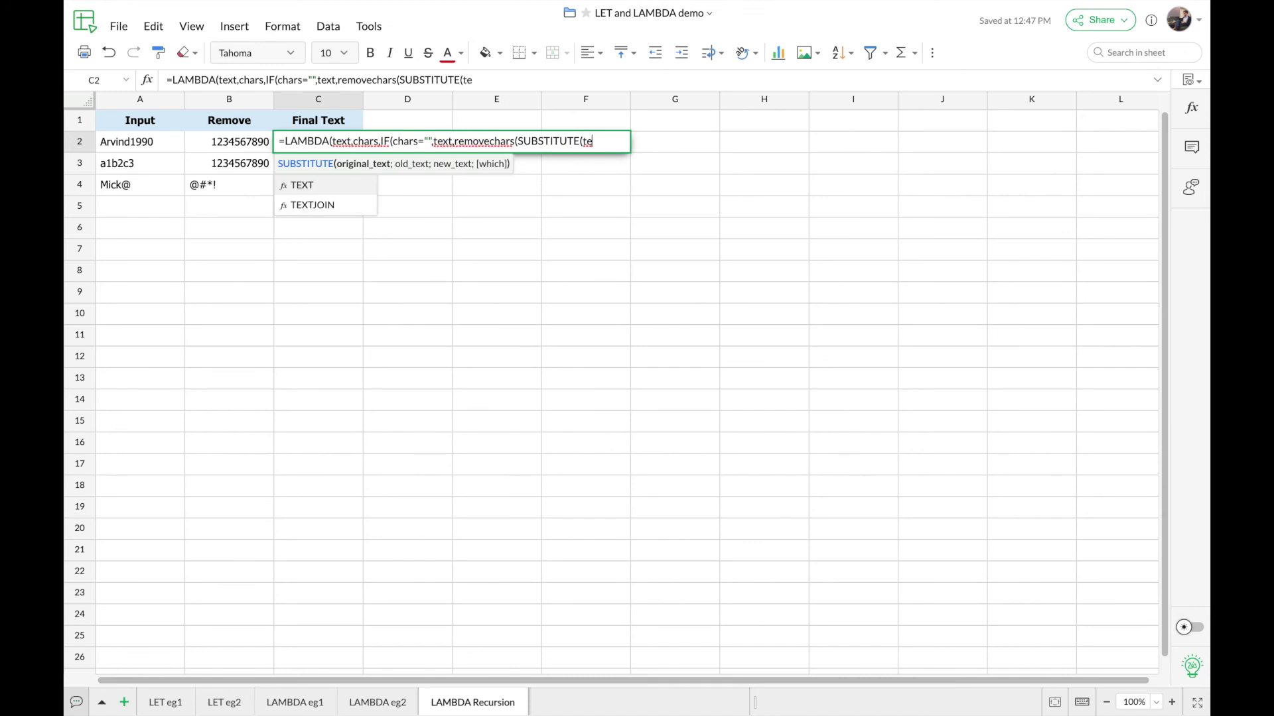
text(,)
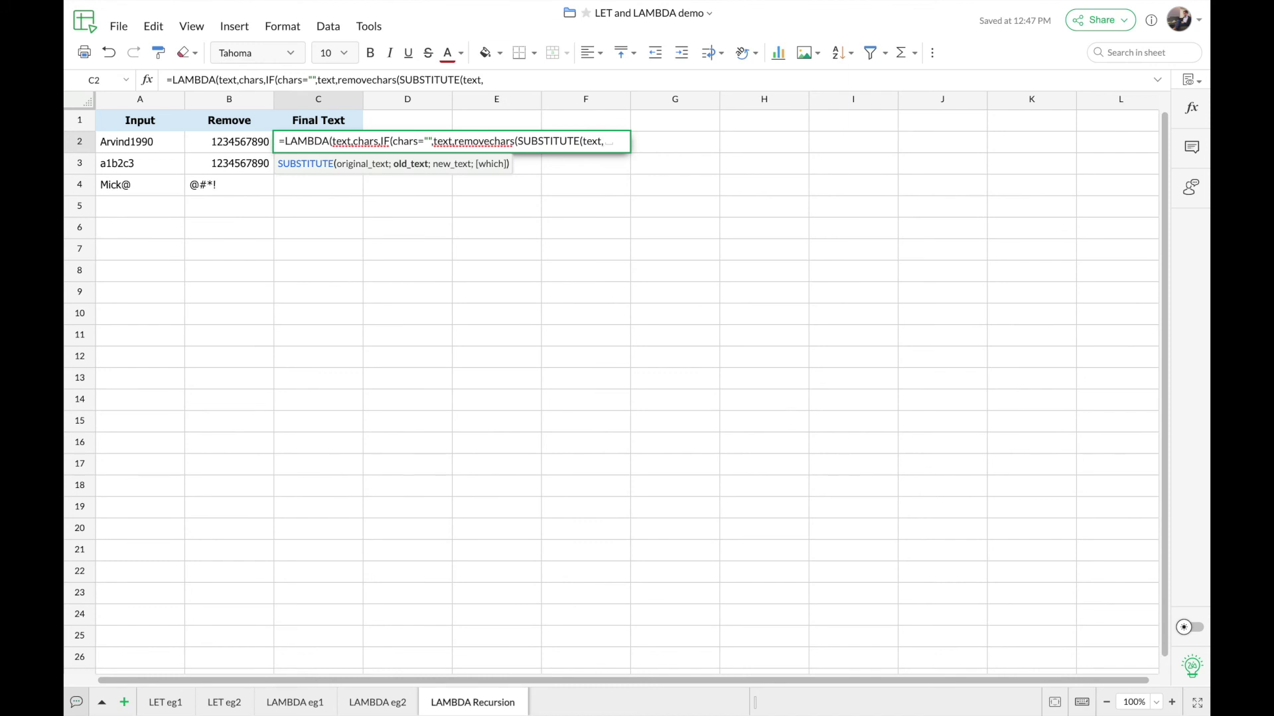
text(left)
key(Tab)
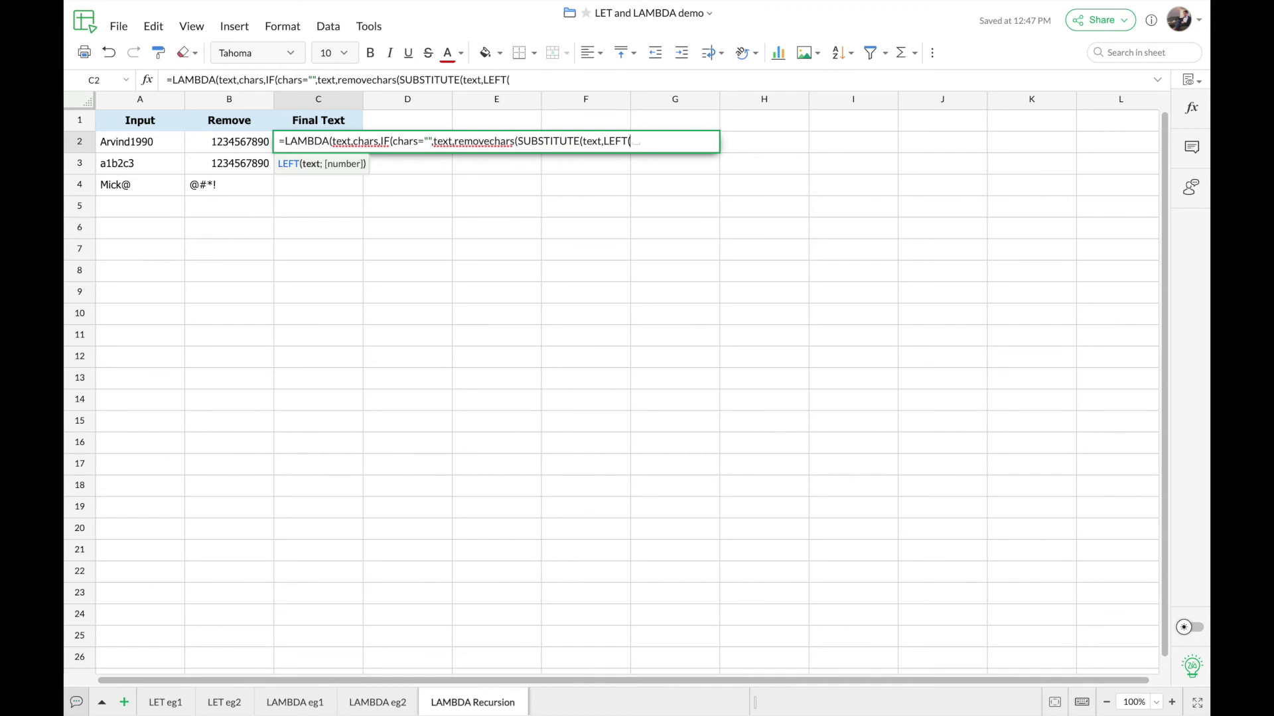
text(chars,1),)
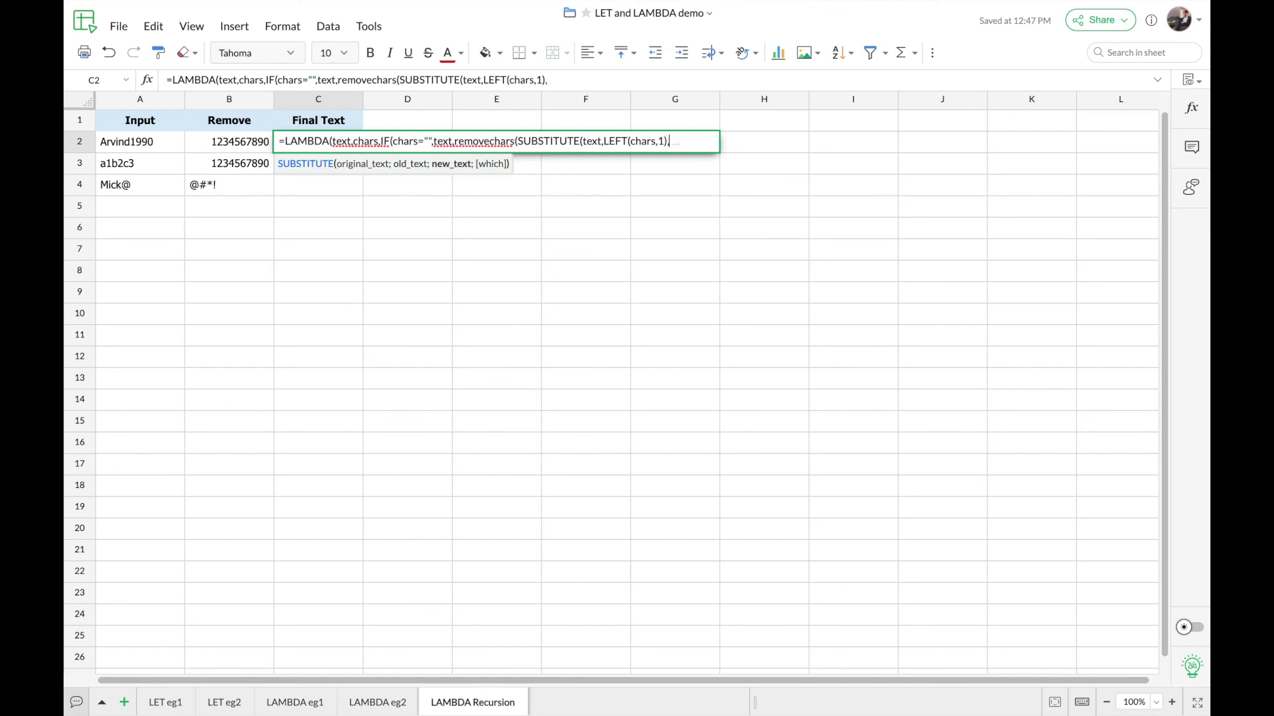
Complete the SUBSTITUTE with "" as the new text, add RIGHT(chars,LEN(chars)-1) as removechars' second argument, and close all parentheses
text(""),right)
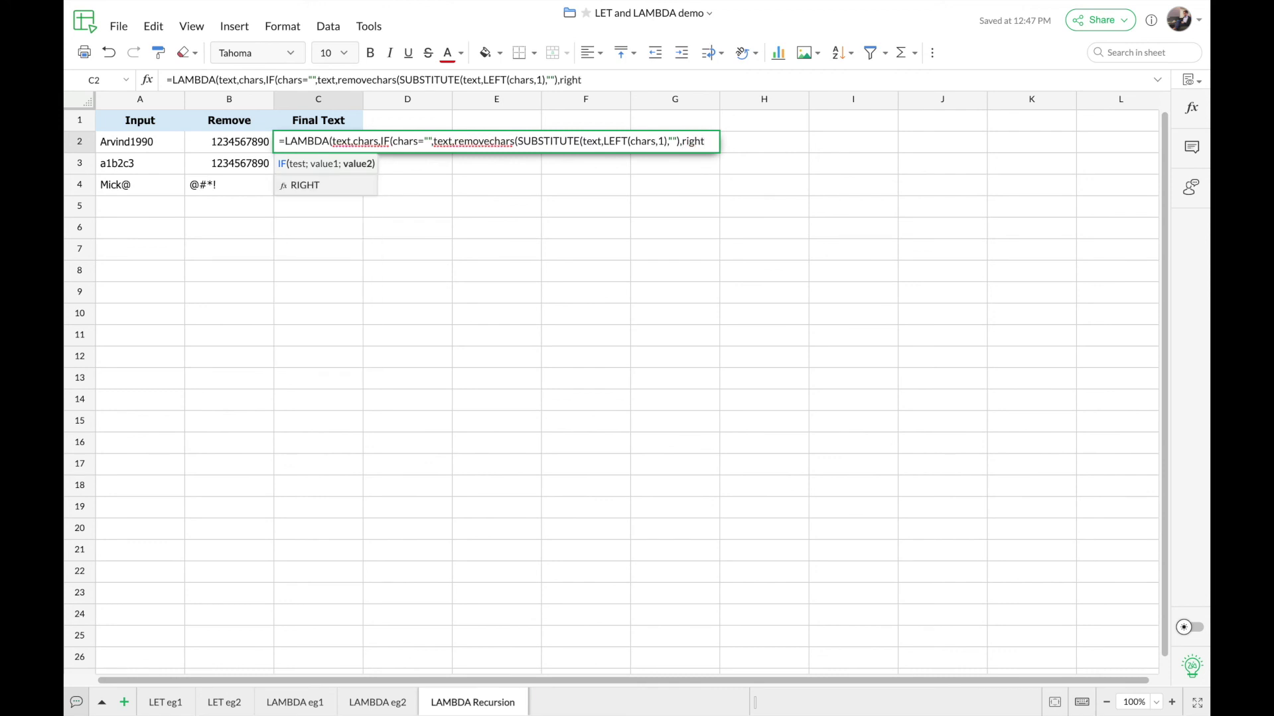
key(Tab)
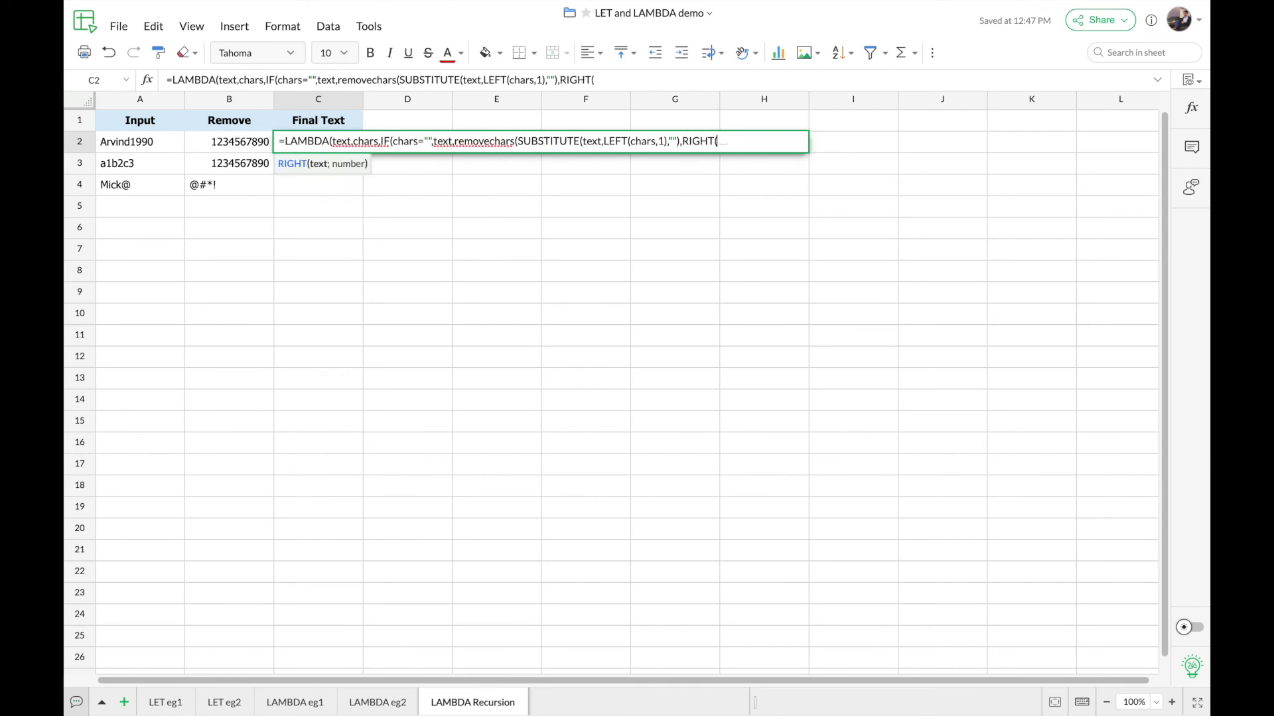
text(chars,)
text(len)
key(Tab)
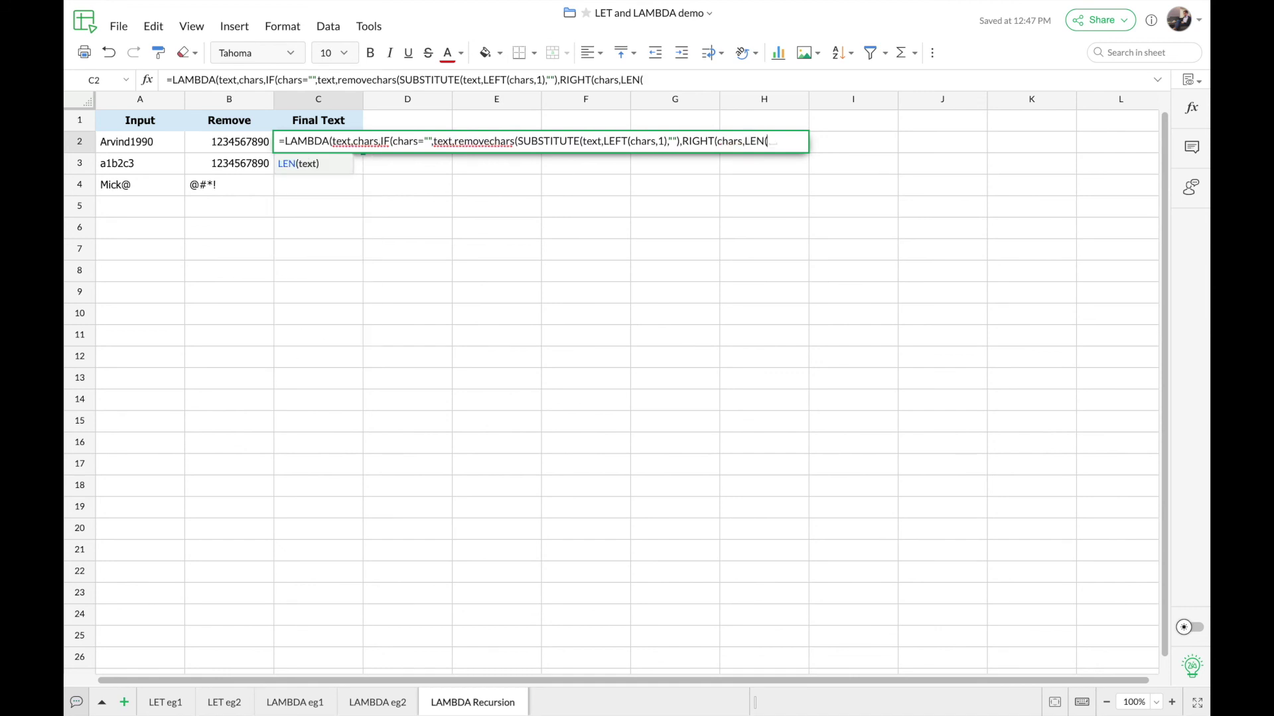
text(chars)-1))
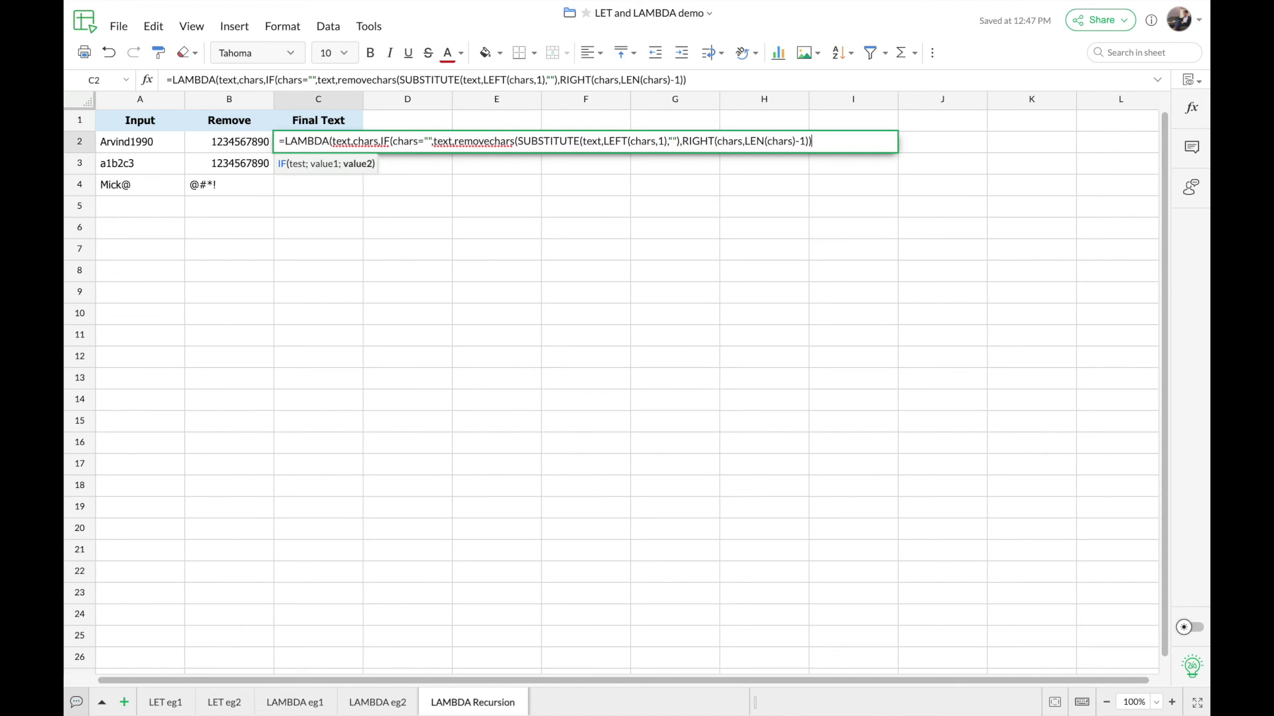
text())
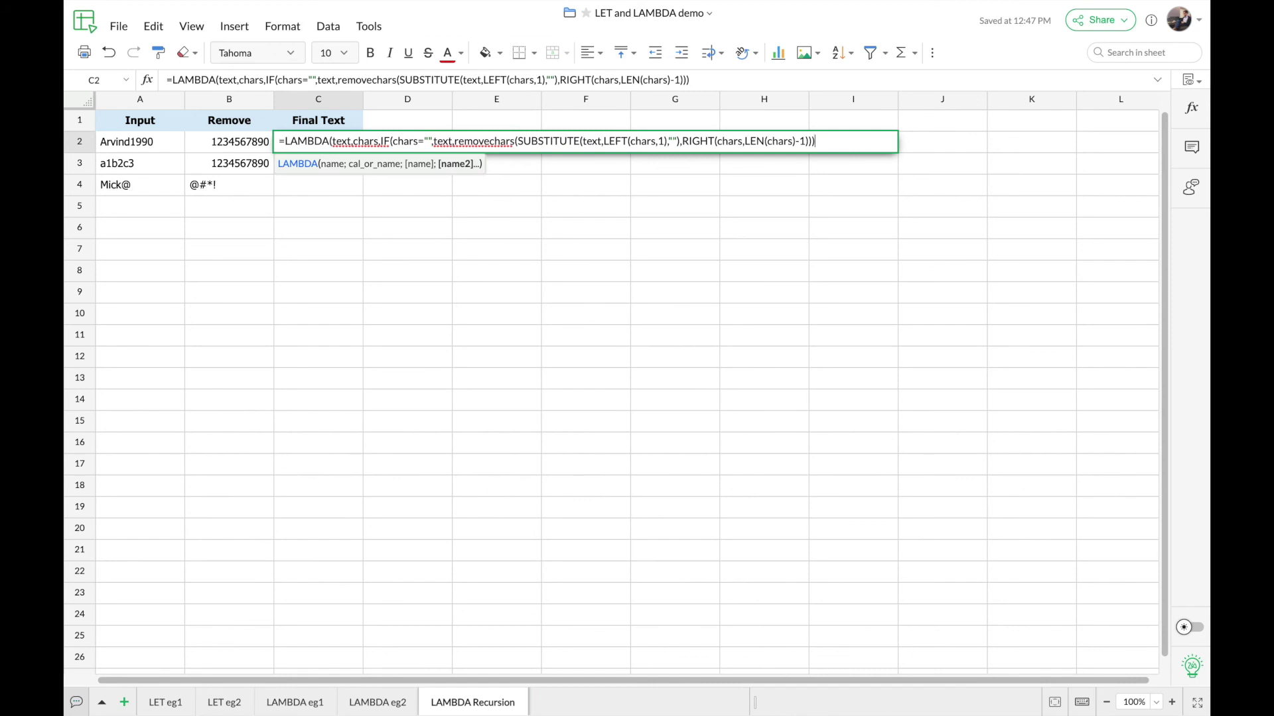
text())
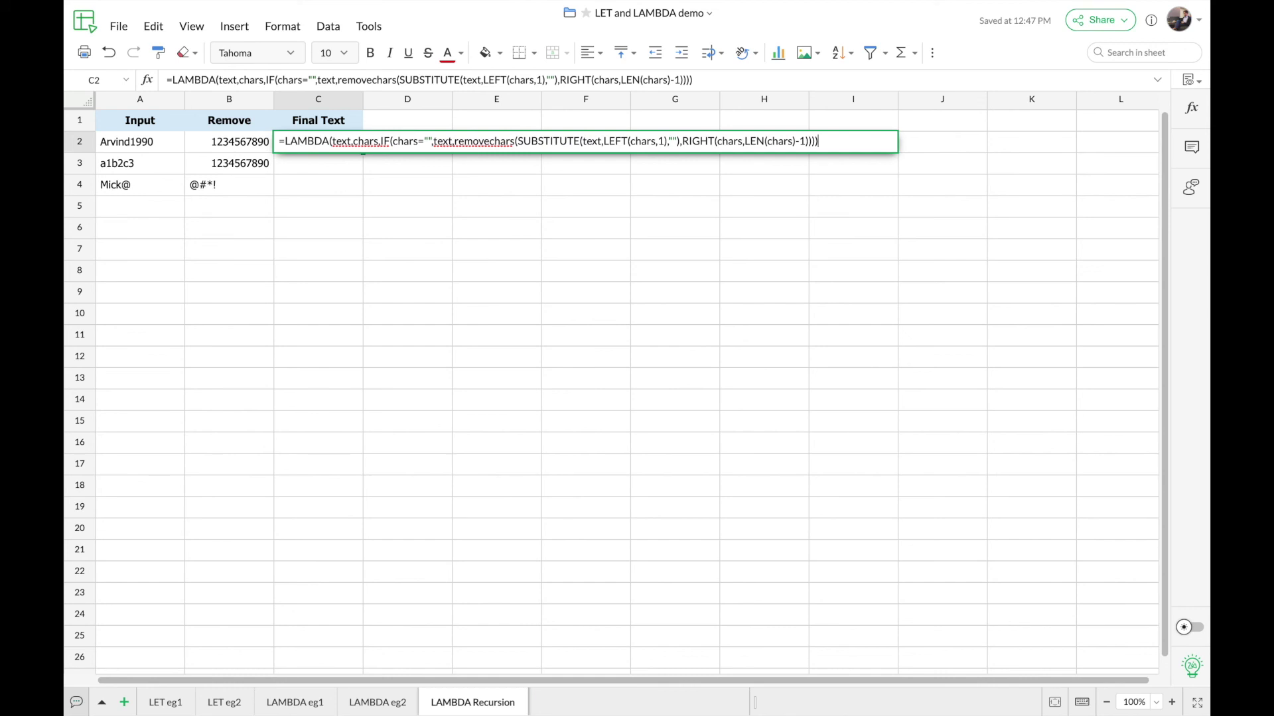
Cut the entire LAMBDA formula out of cell C2
key(ctrl+a)
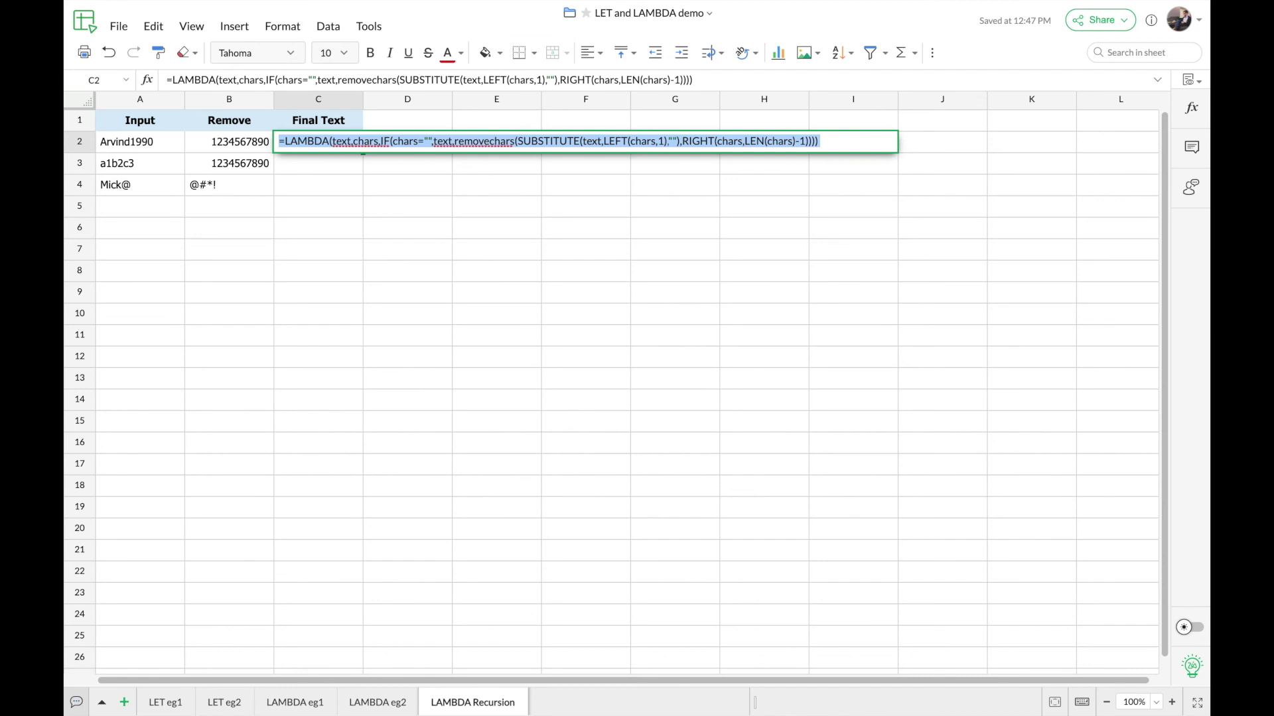
key(super+x)
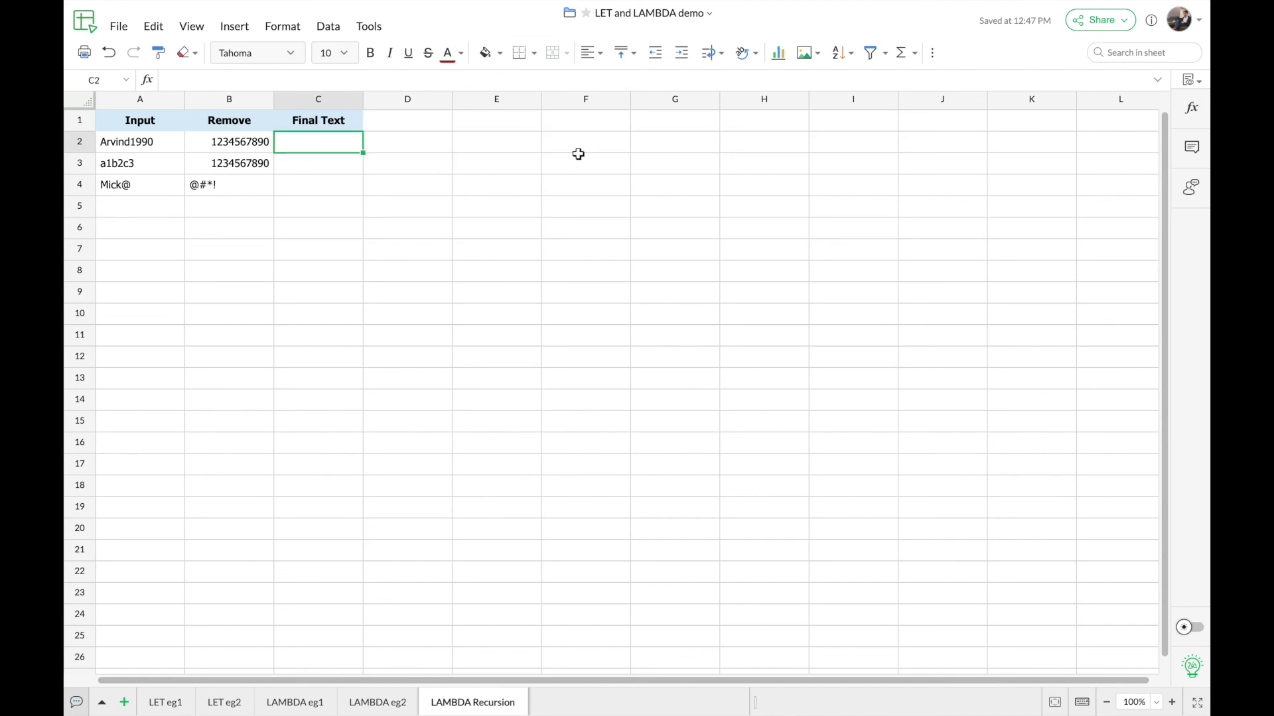
Define the name removechars with the cut LAMBDA formula as what it refers to, replacing the default cell reference
click(234, 27)
click(309, 285)
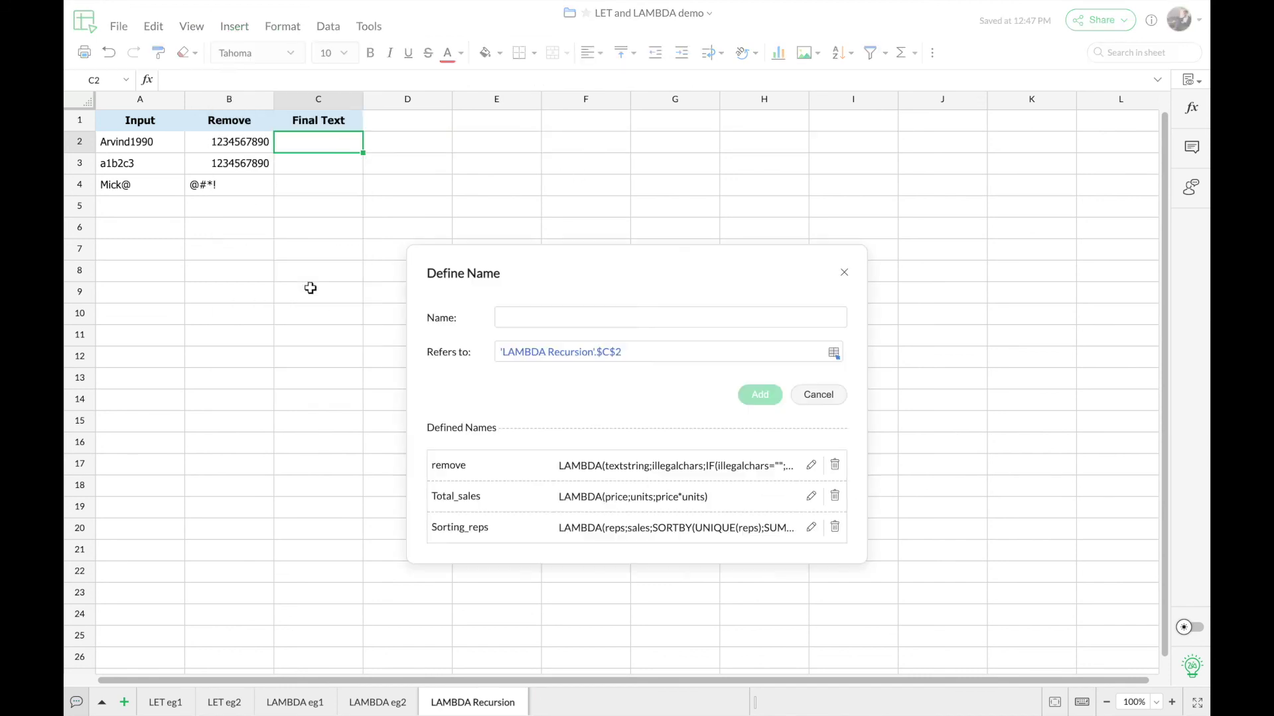
triple_click(571, 352)
key(BackSpace)
key(super+v)
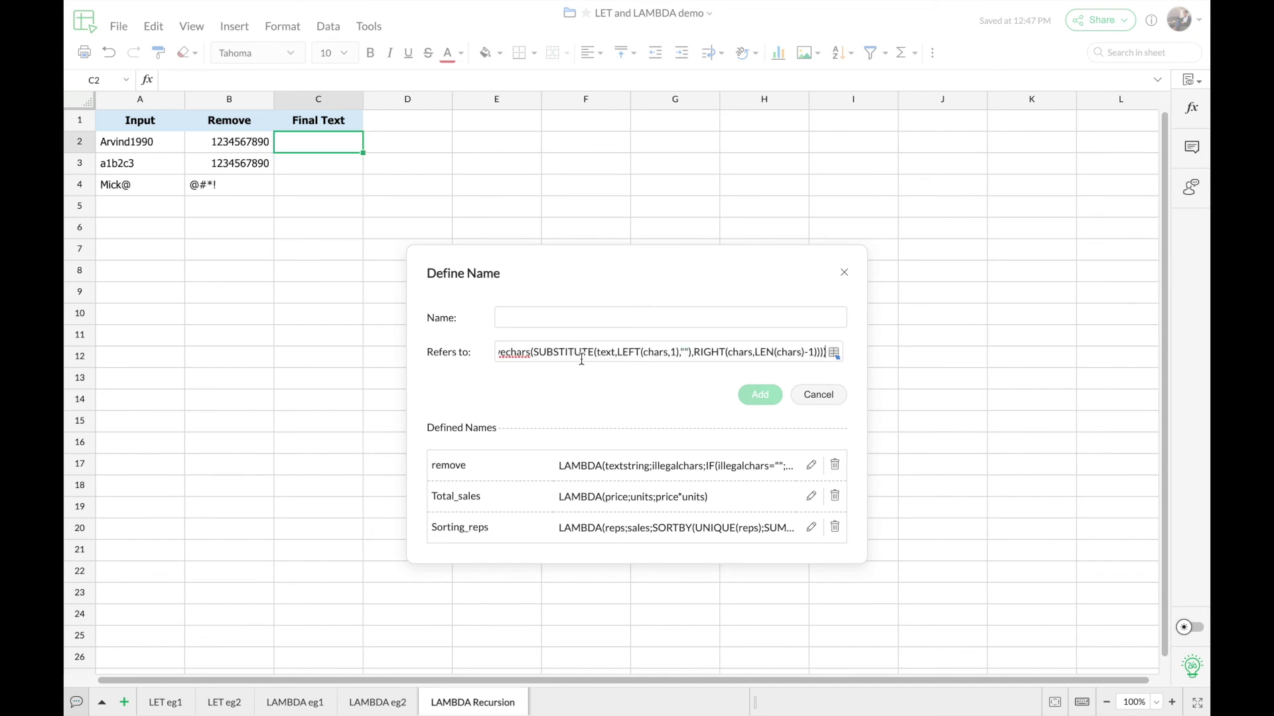
click(514, 317)
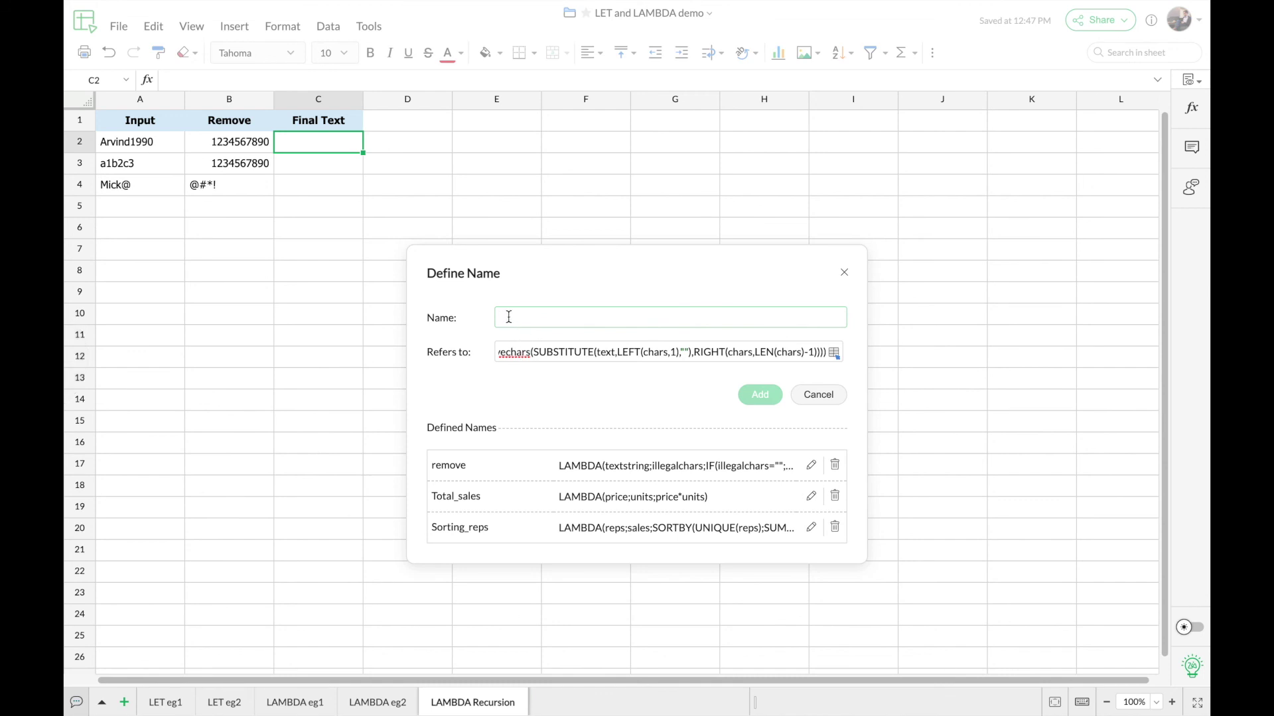
text(removechars)
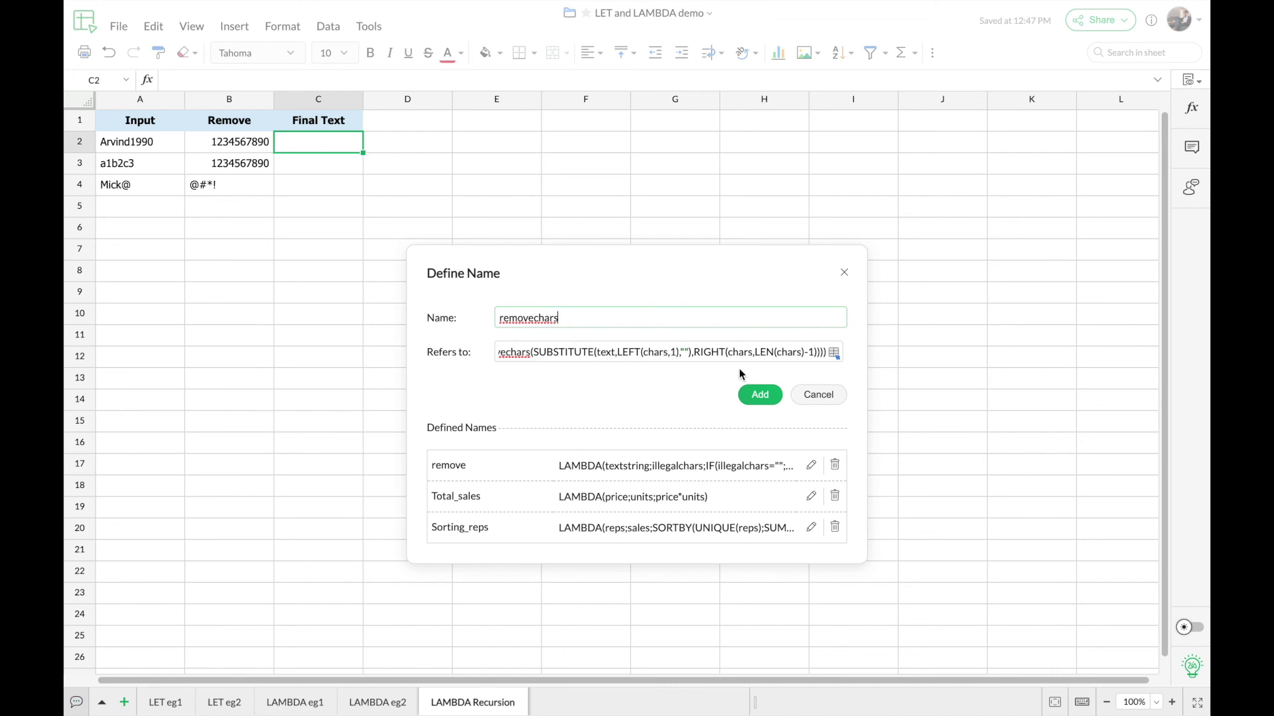
click(760, 395)
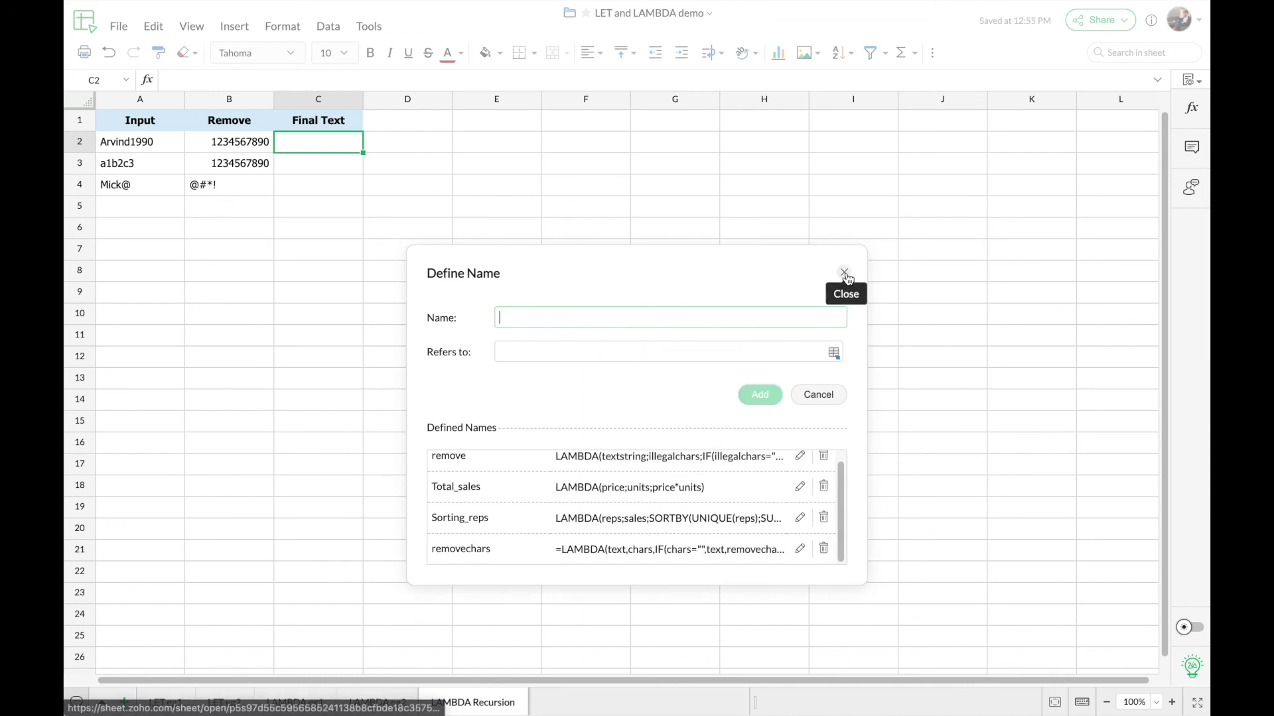
click(844, 273)
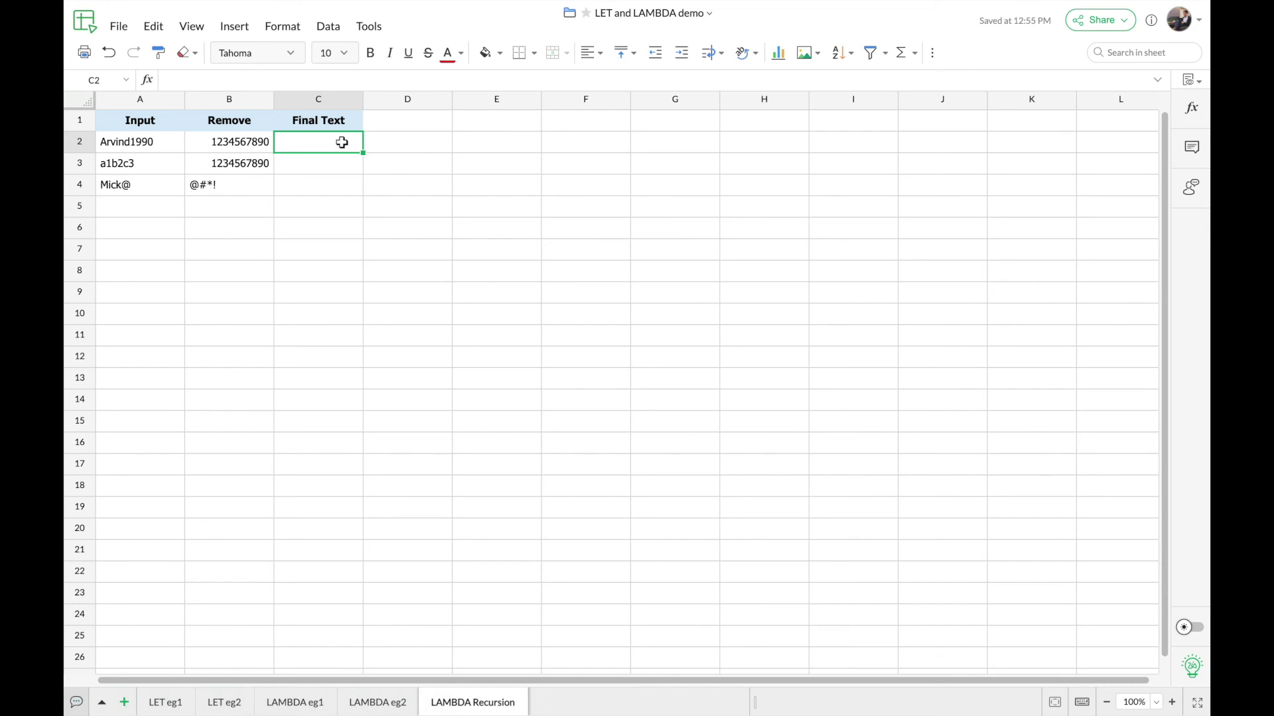
Enter =removechars(A2,B2) in the first Final Text cell, C2
text(=re)
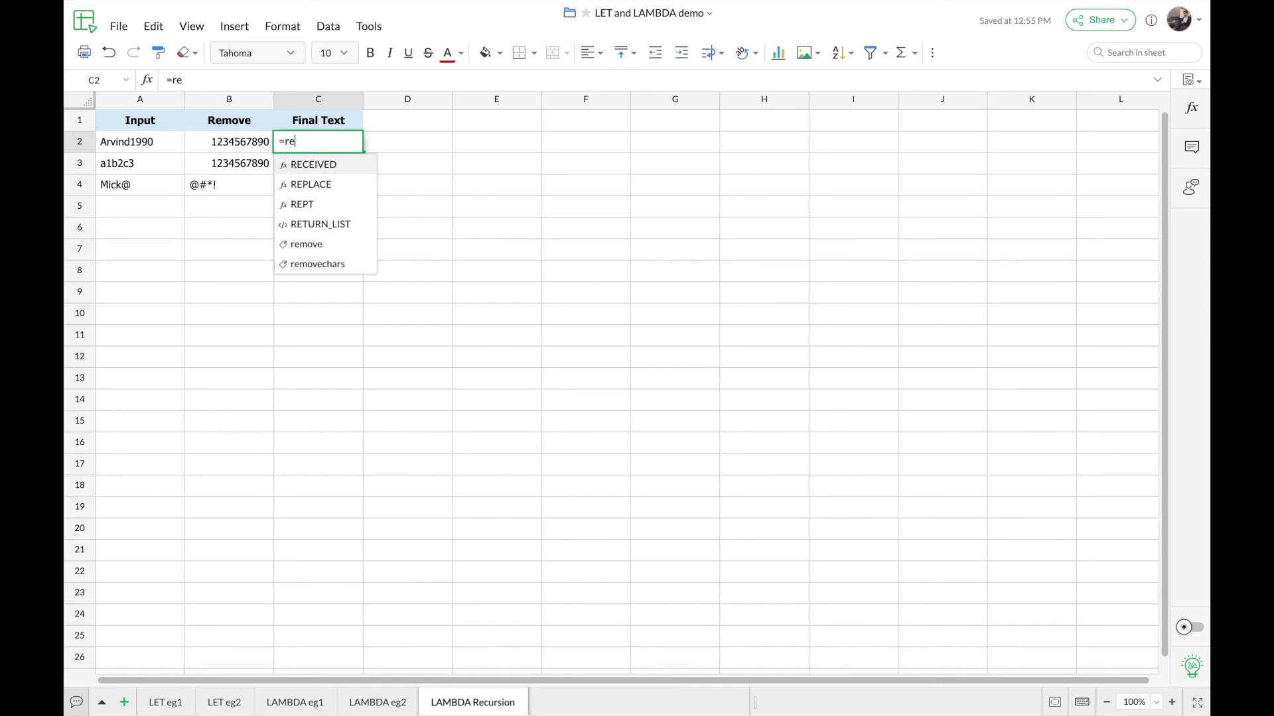
text(move)
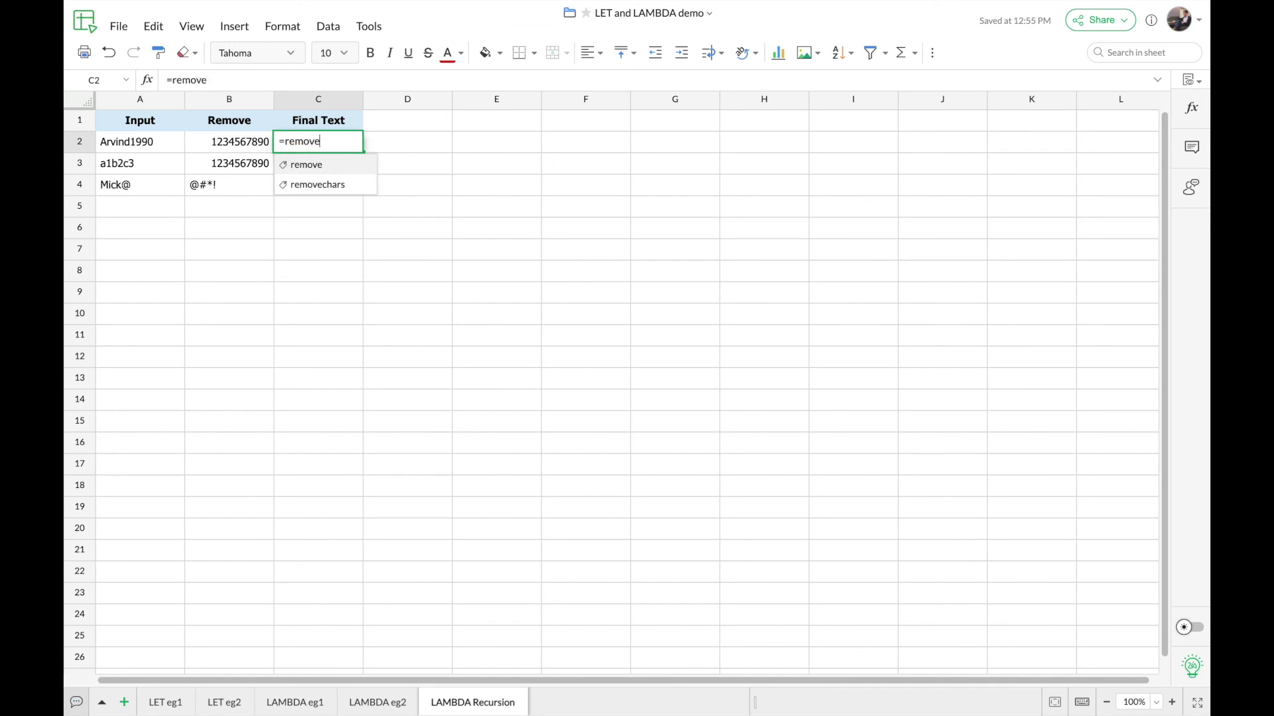
key(Down)
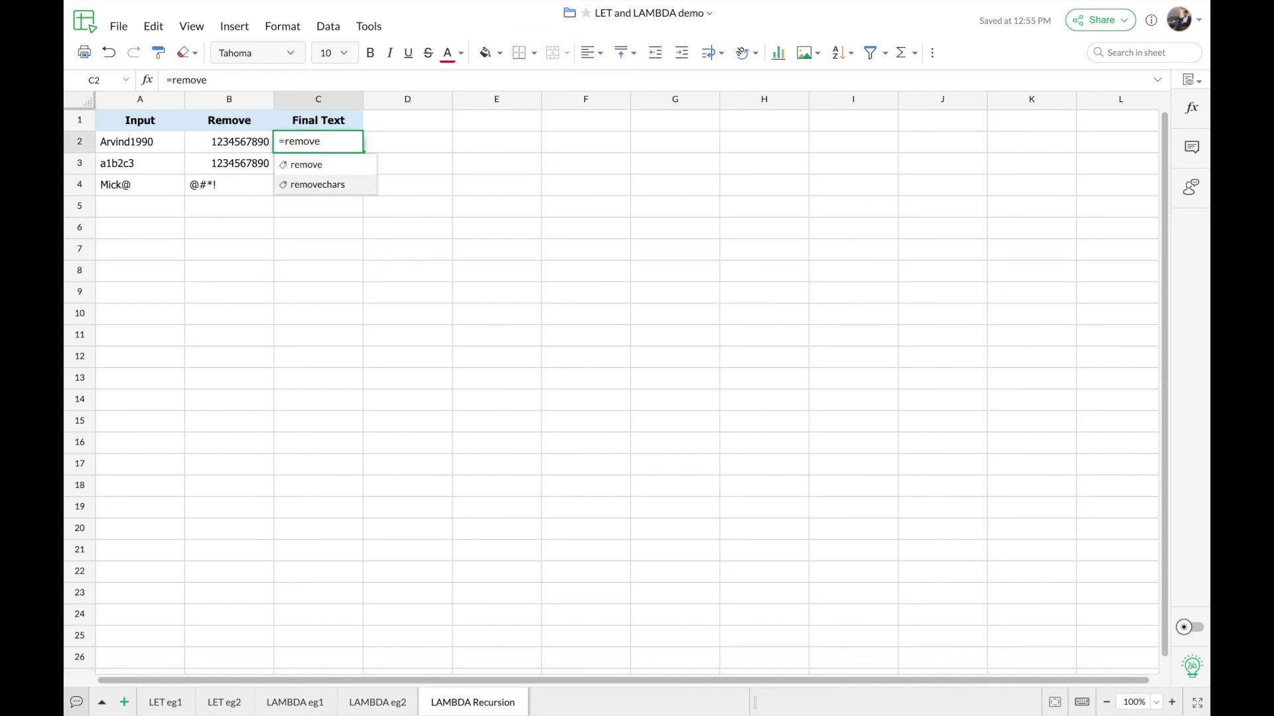
key(Tab)
text(()
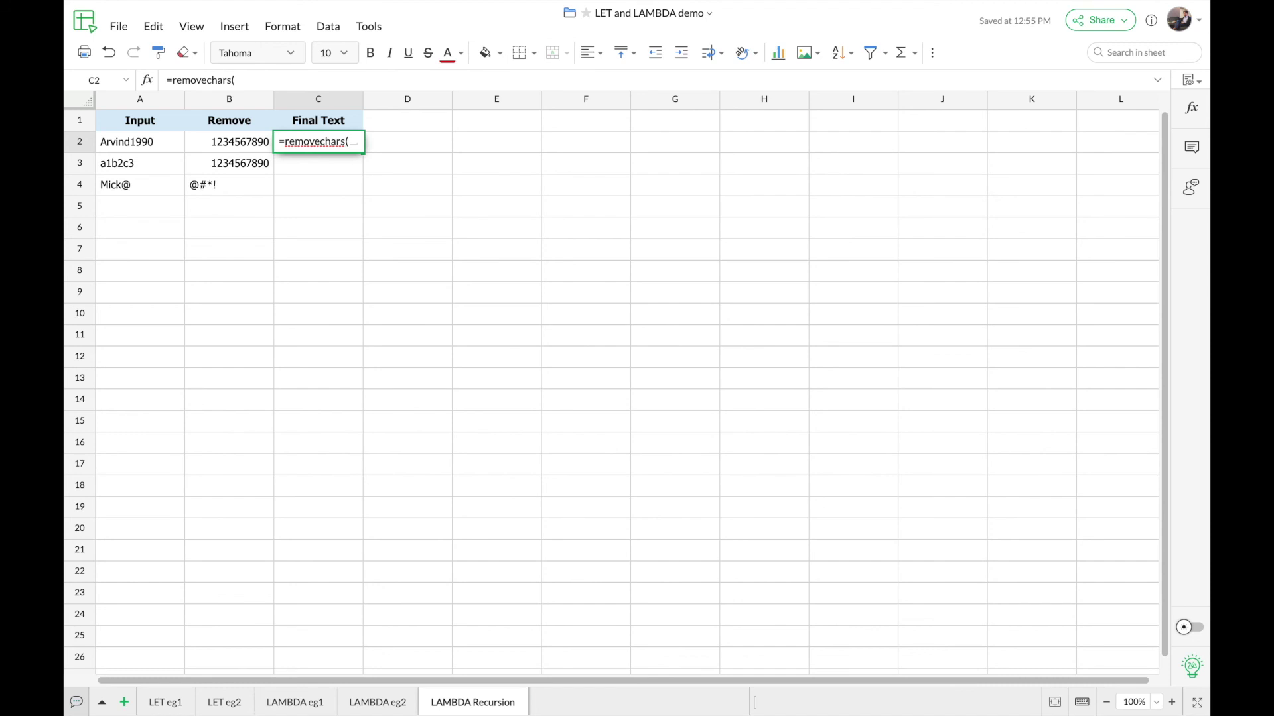
text(A2,B2)
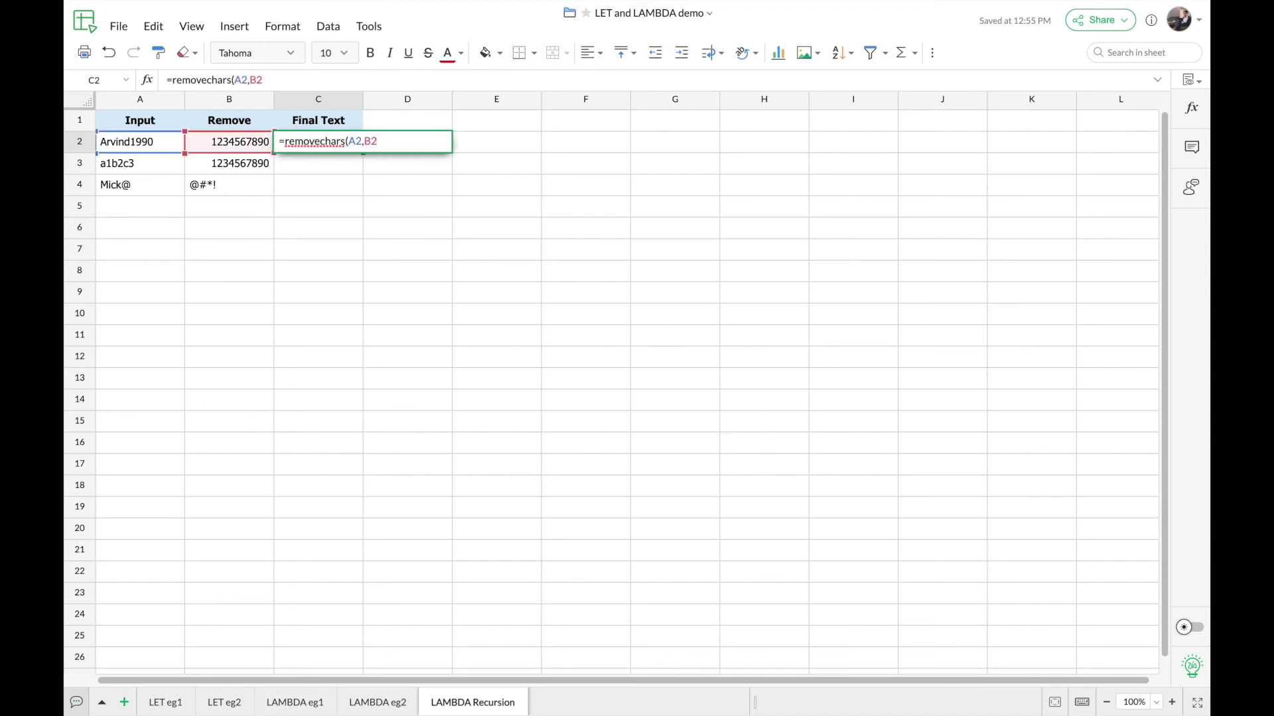
text())
key(Return)
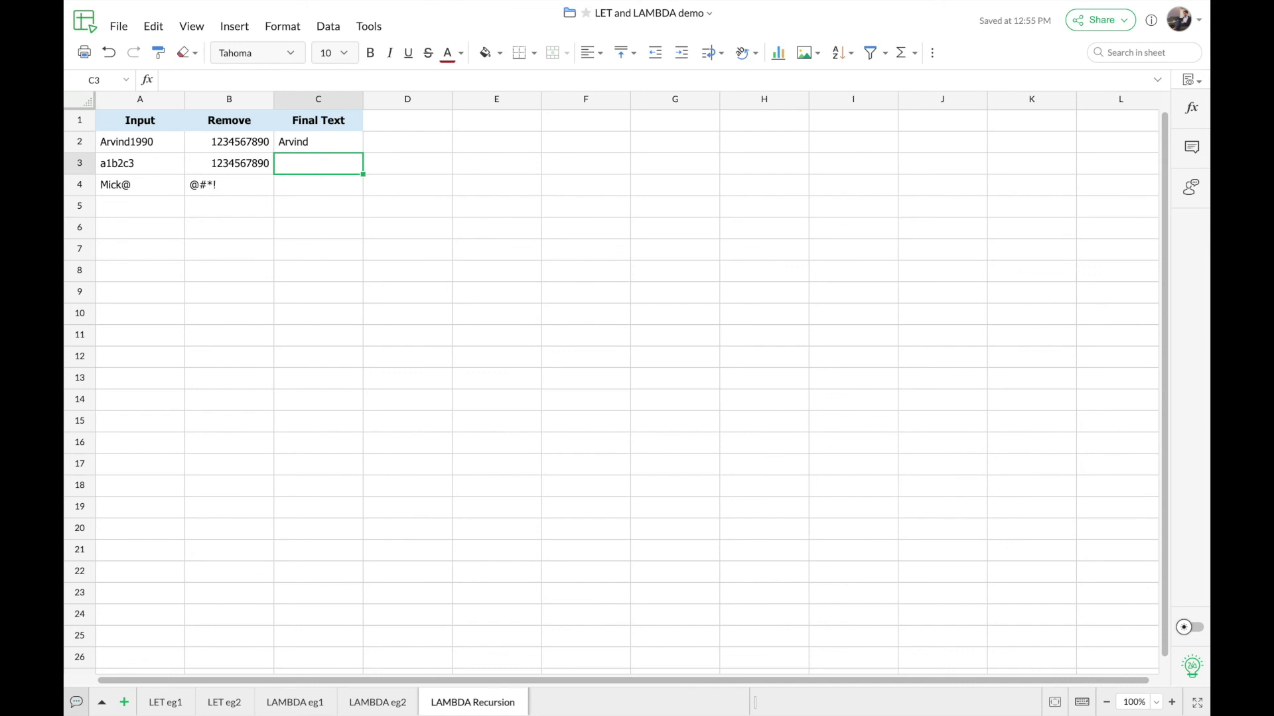
Fill the removechars formula from C2 down through C4 and check the copied formula in C4
key(Up)
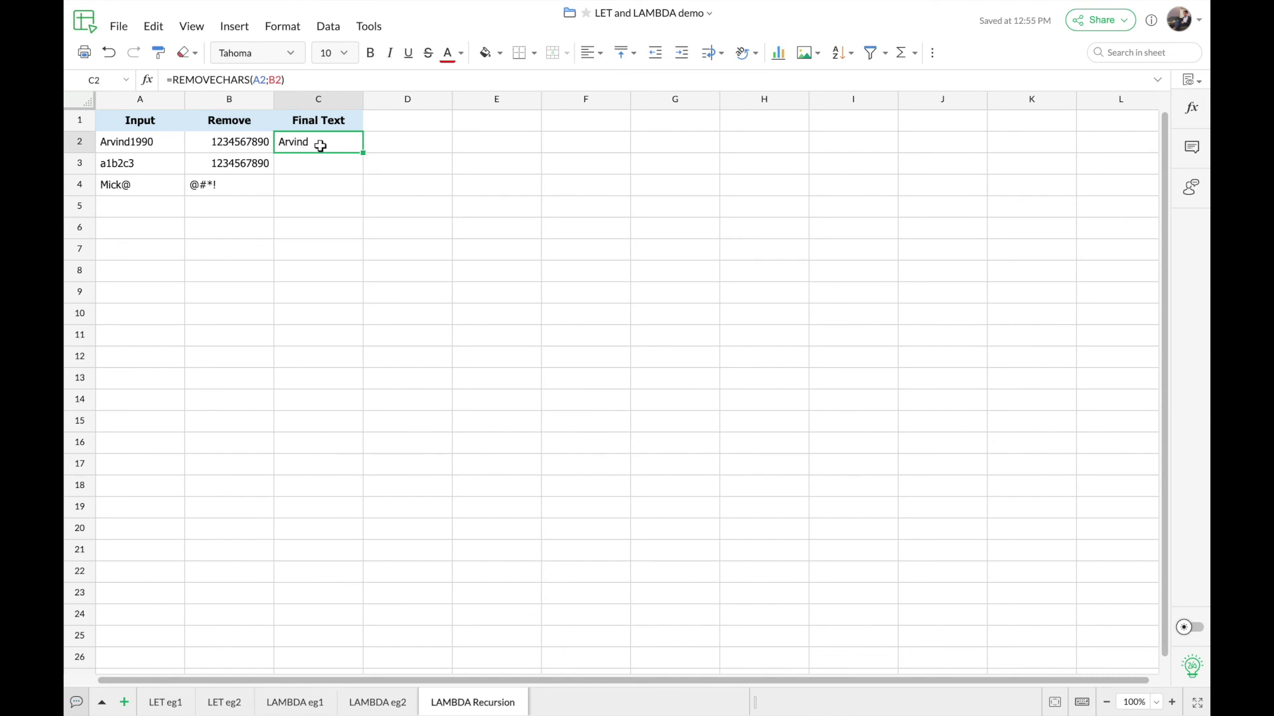
double_click(362, 153)
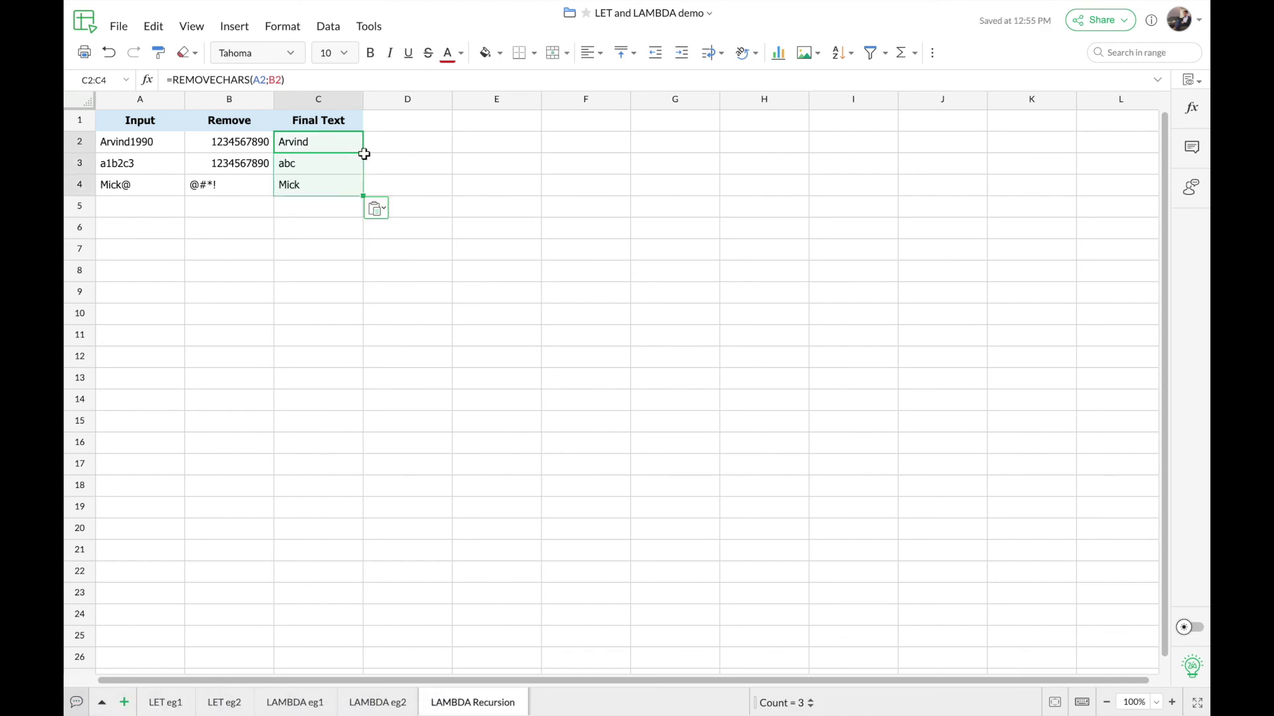
key(ctrl+c)
click(381, 163)
click(314, 192)
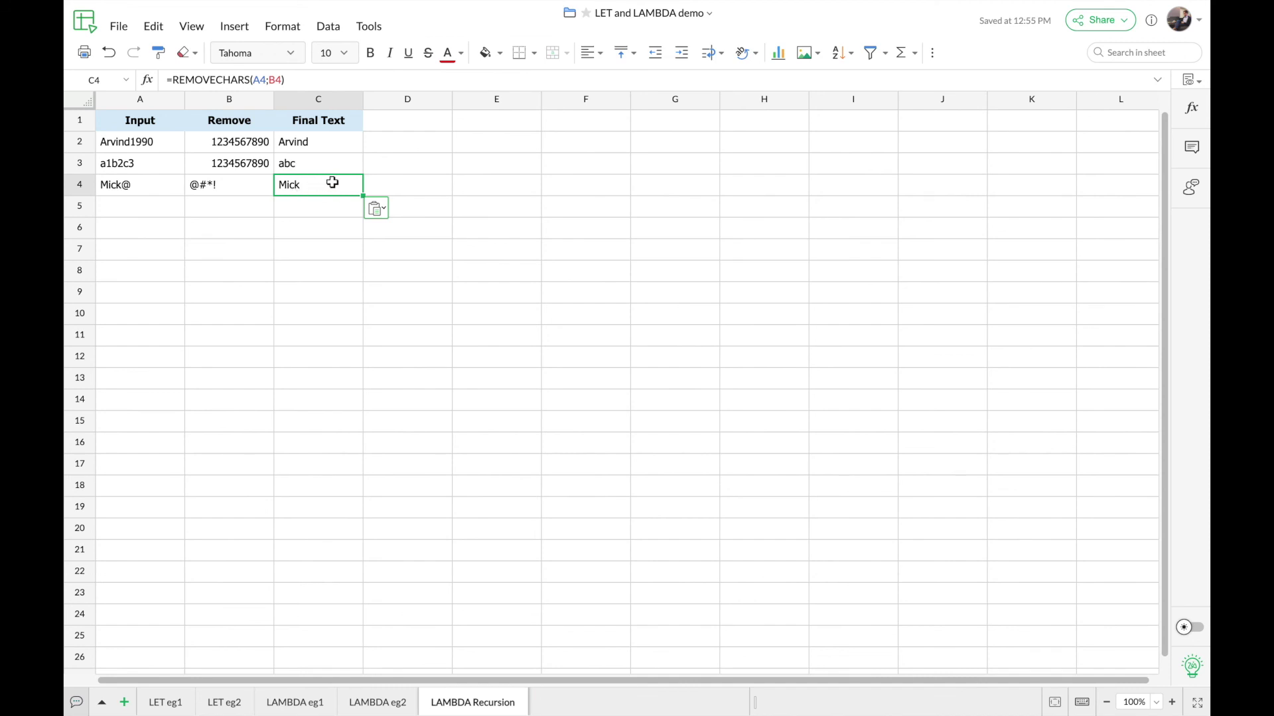
click(402, 187)
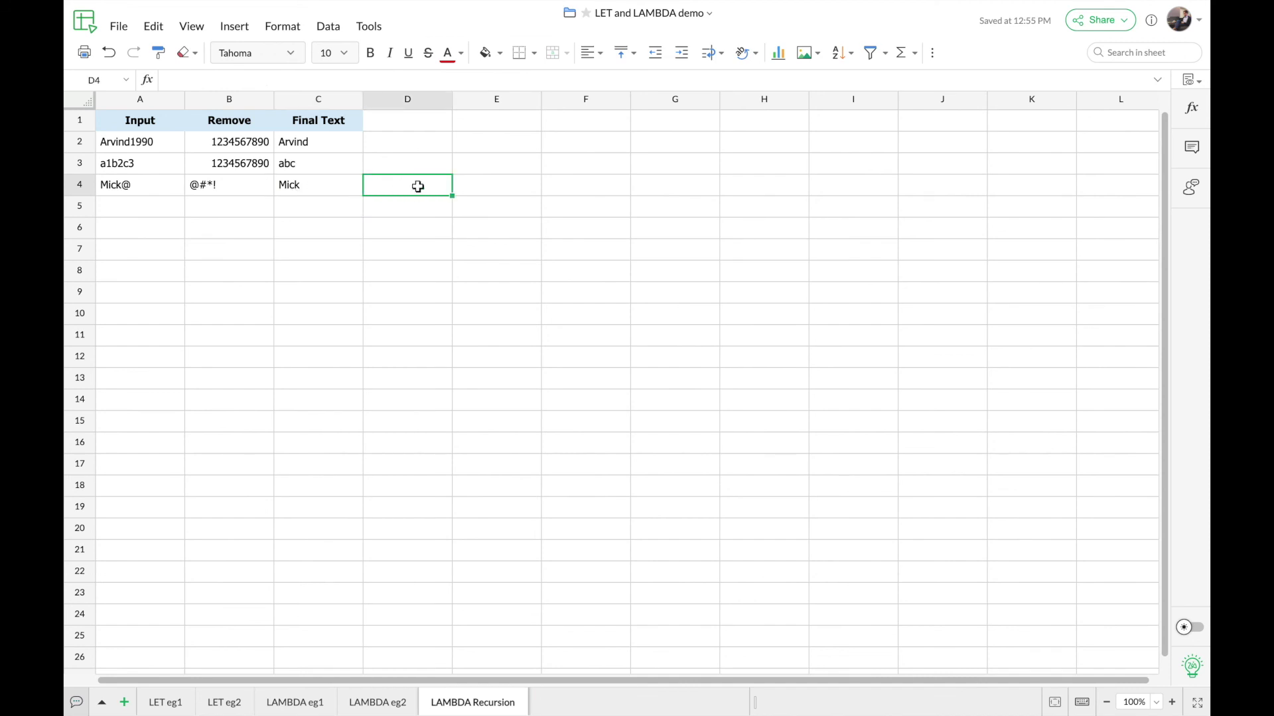